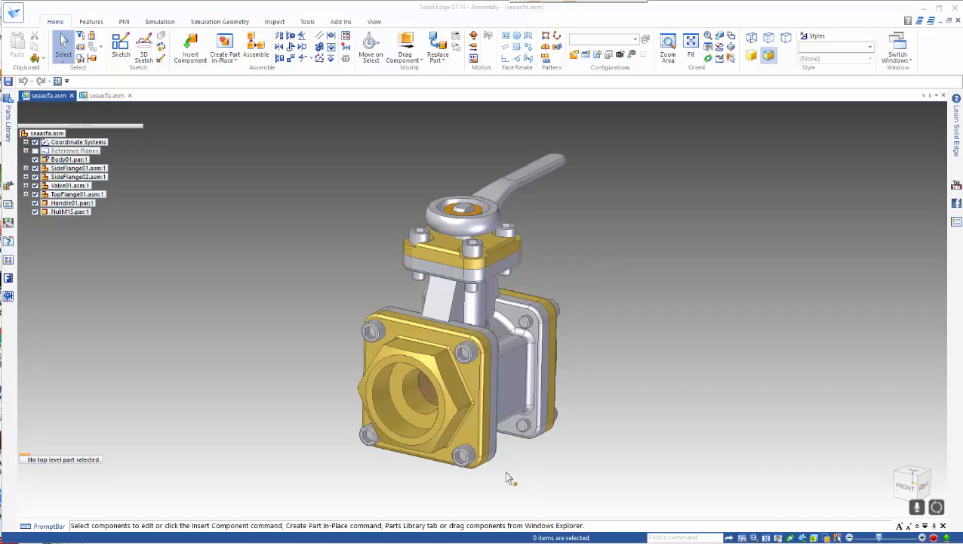
Edit the valve body Body01.par in place and open the profile of its front square flange, Protrusion 2.
right_click(505, 397)
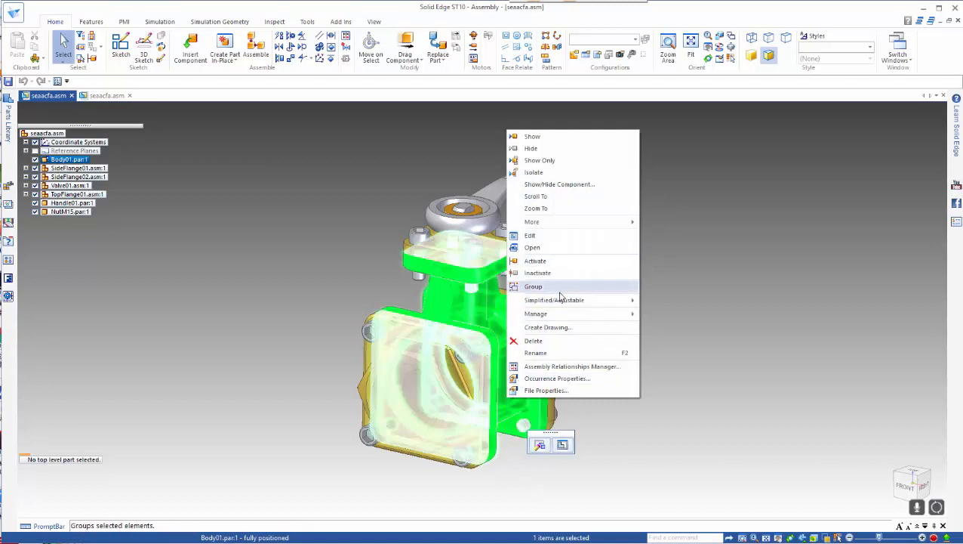
click(556, 236)
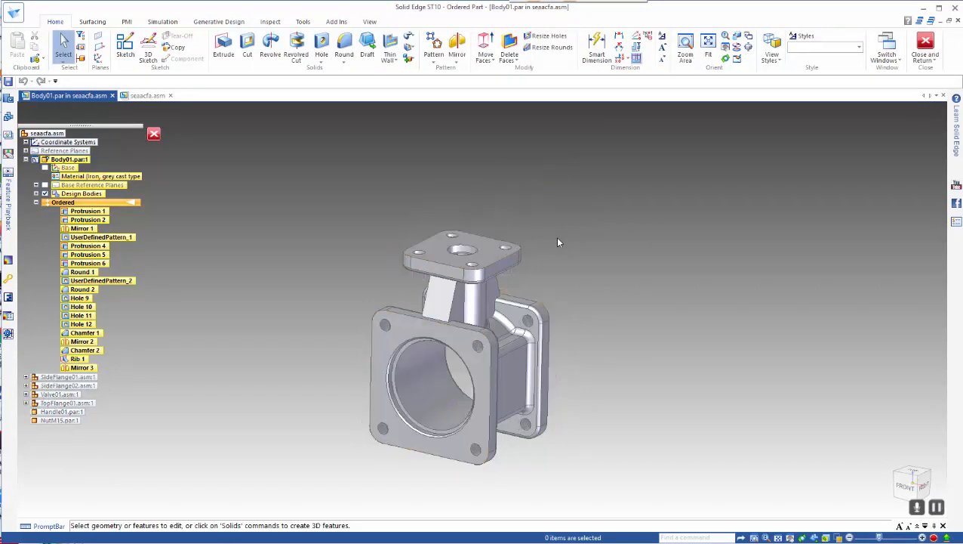
right_click(496, 436)
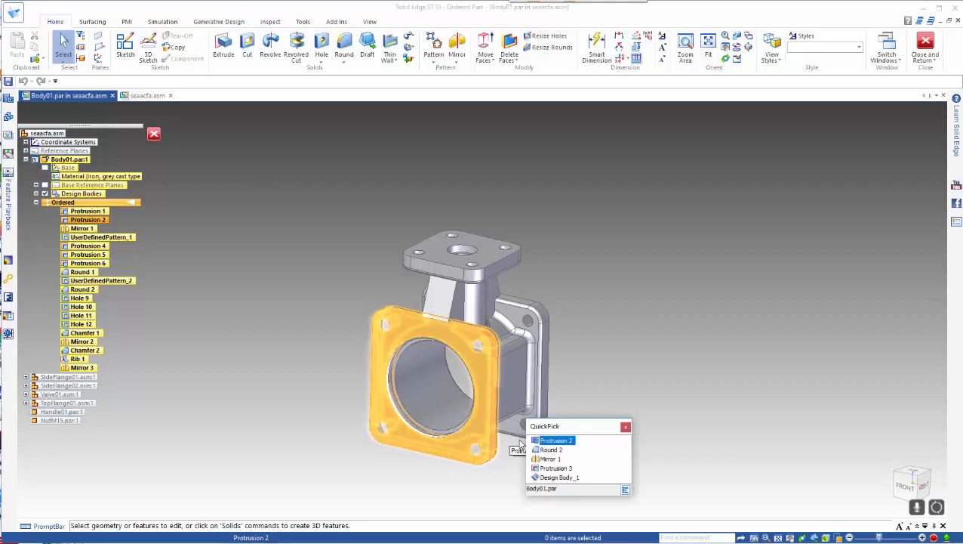
click(552, 440)
right_click(626, 386)
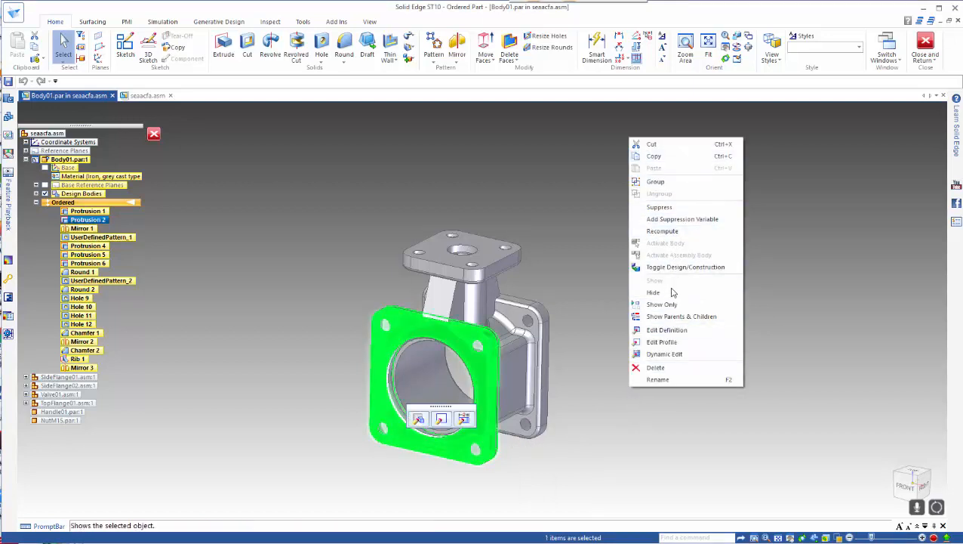
click(674, 344)
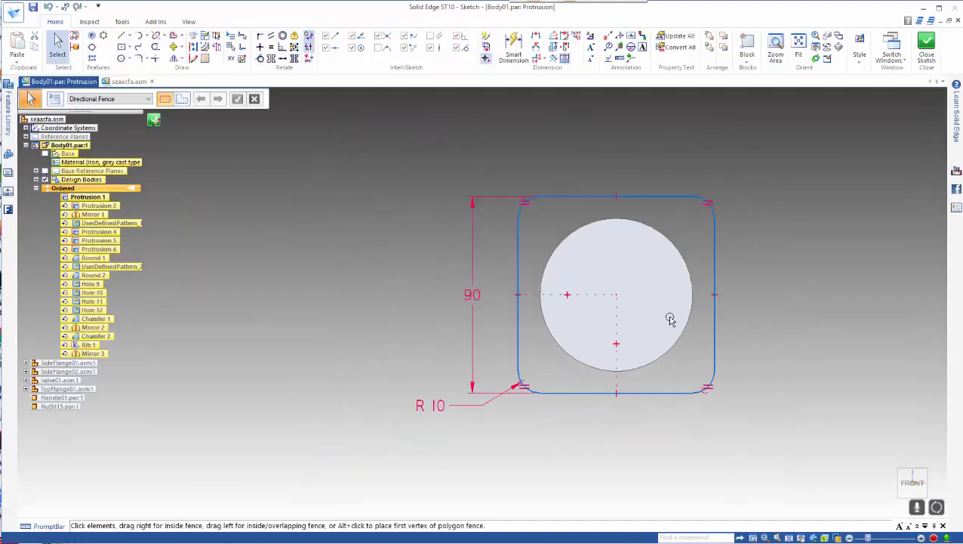
Dimension the flange profile's overall width between its two vertical edges and set it to 120 mm.
mouse_move(760, 288)
shift+middle_down()
mouse_move(717, 322)
mouse_move(649, 335)
shift+middle_up()
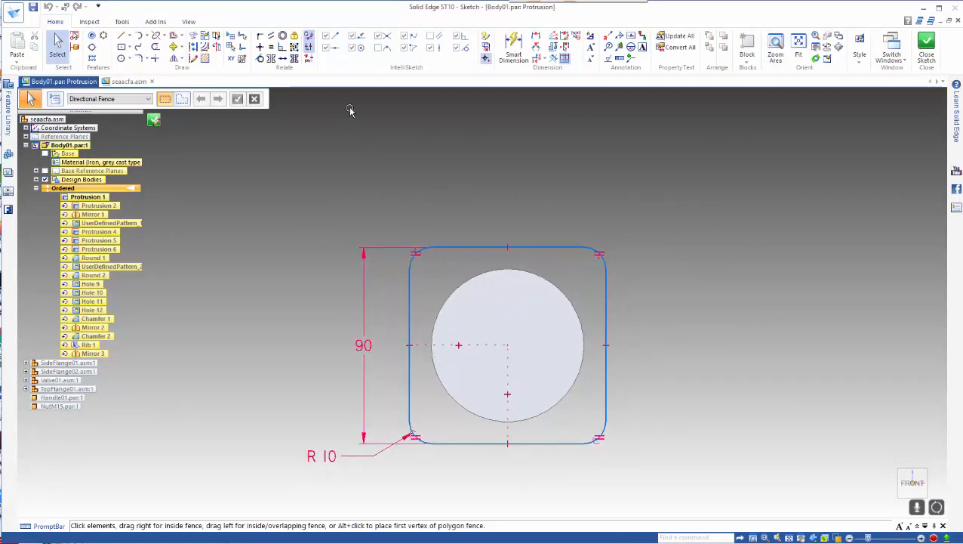
click(513, 47)
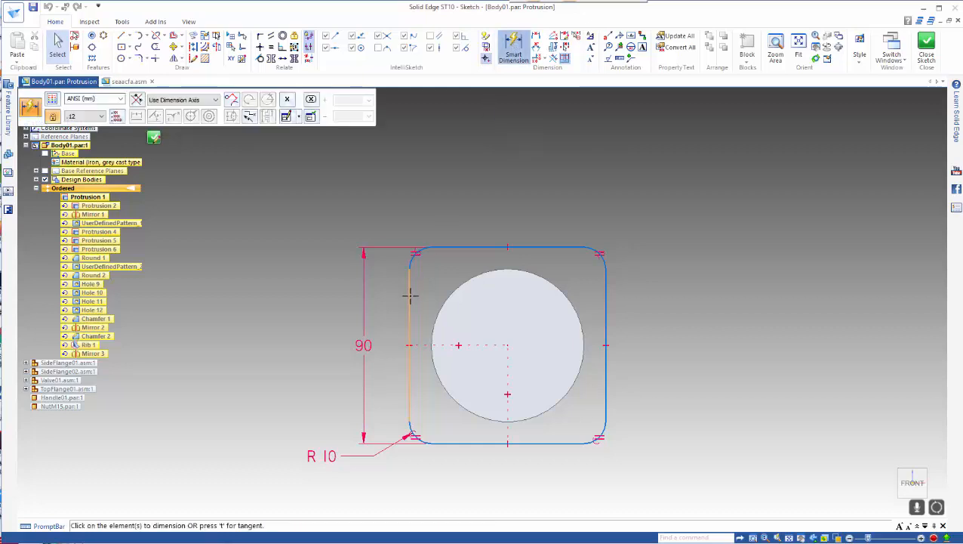
click(410, 296)
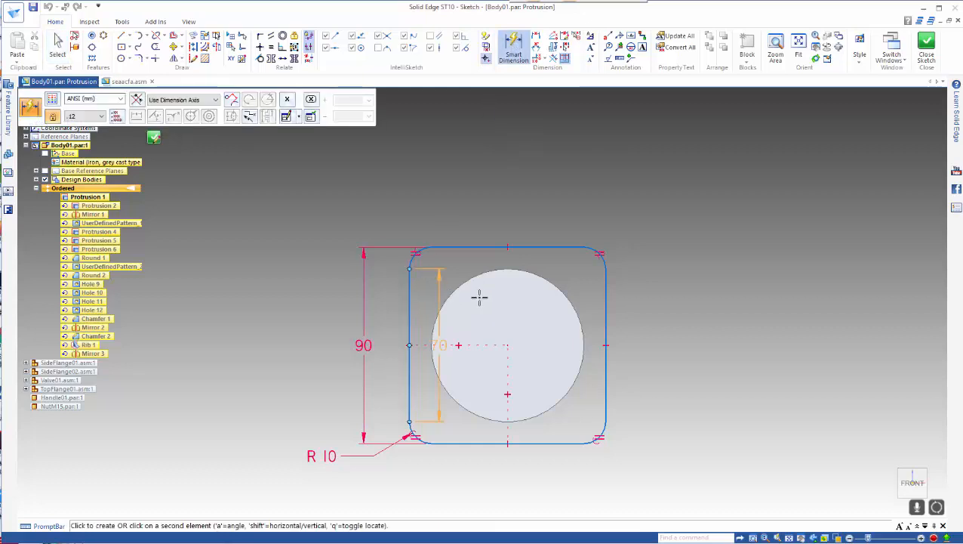
click(604, 293)
click(499, 190)
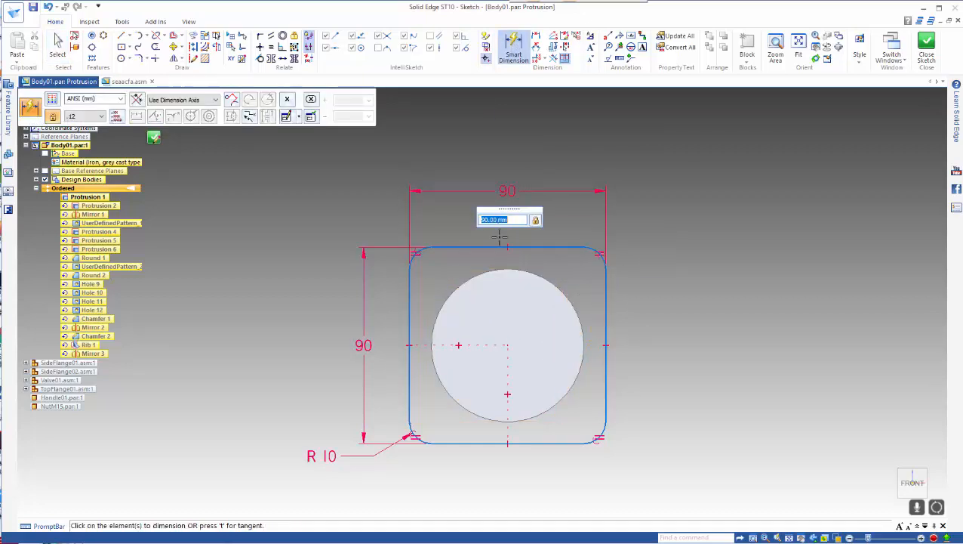
text(120)
key(Return)
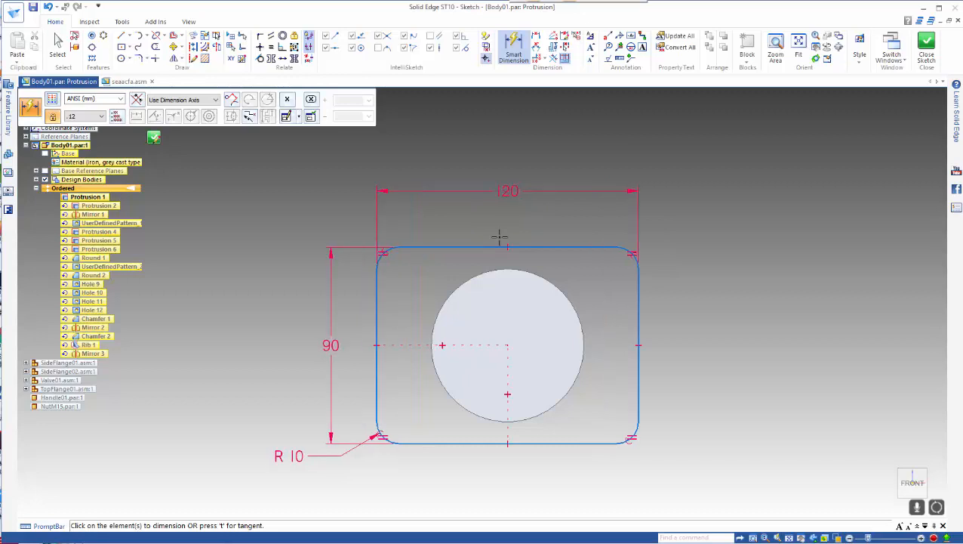
Finish the body's flange profile and protrusion edit, and return to the valve assembly.
click(153, 137)
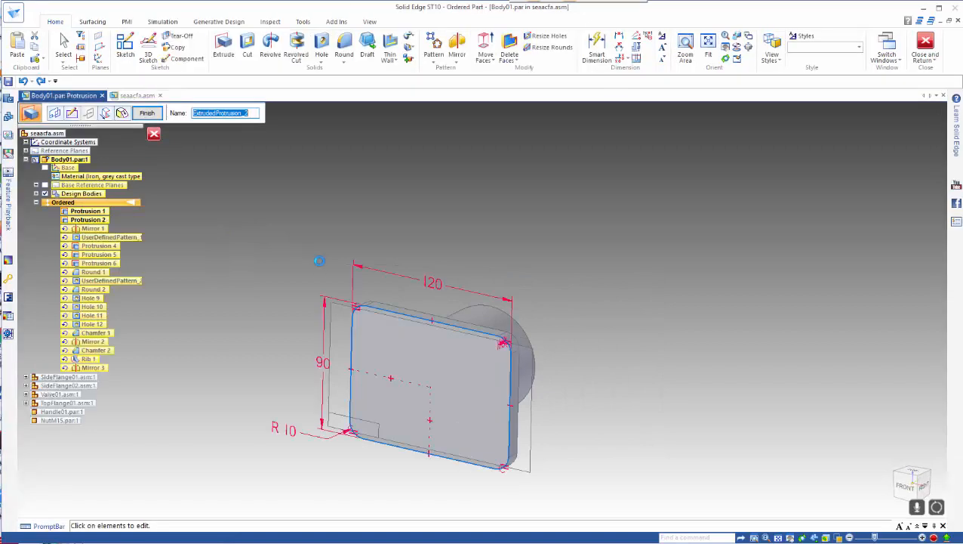
right_click(318, 240)
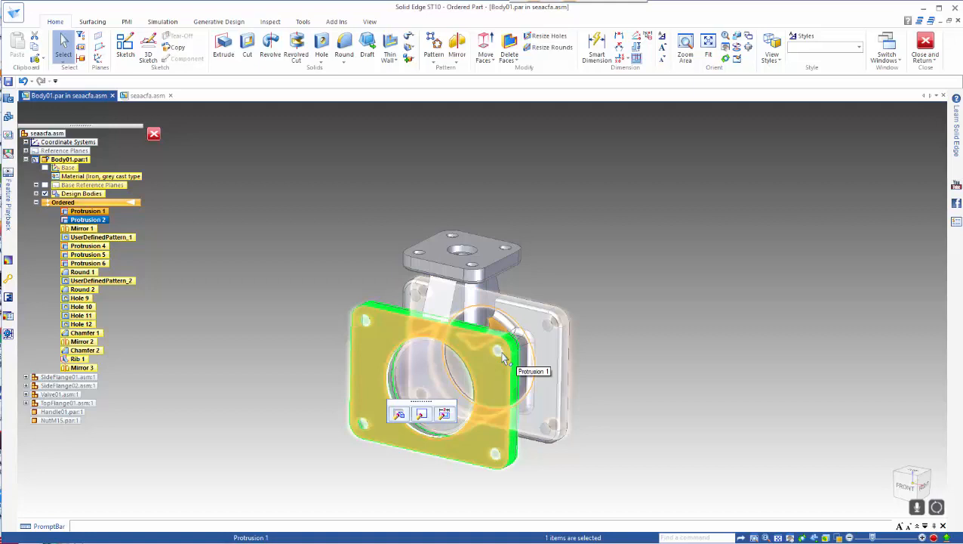
click(155, 135)
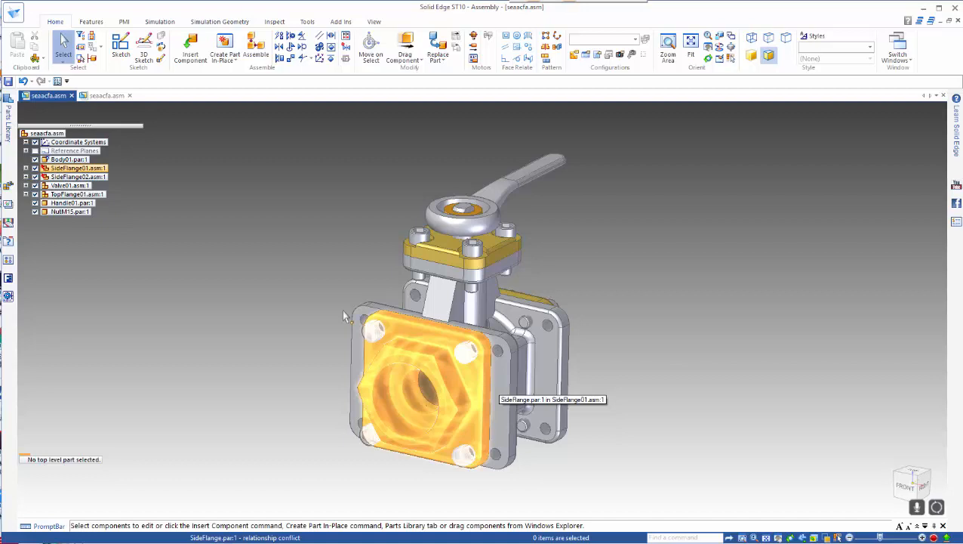
Edit SideFlange.par of SideFlange01.asm in place and open the profile of its square base plate protrusion.
click(93, 168)
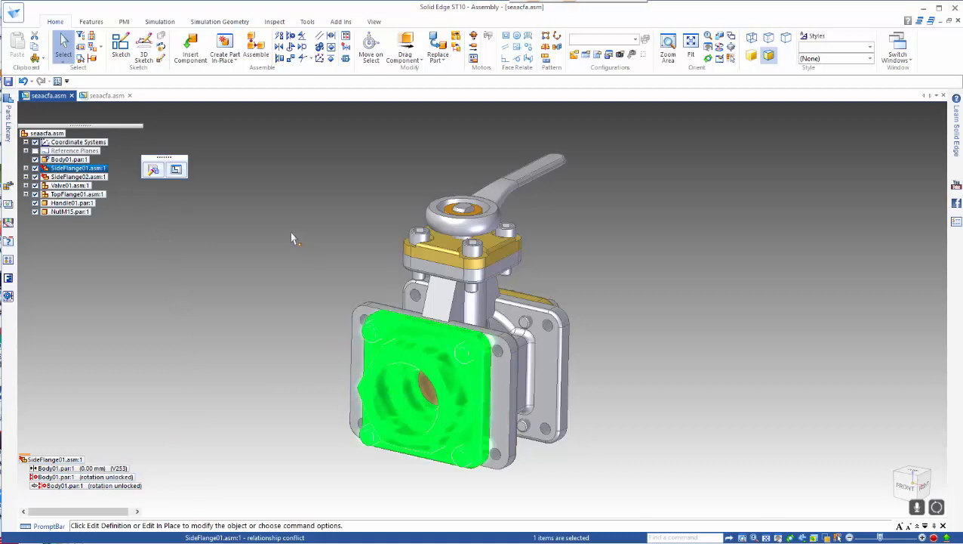
click(26, 168)
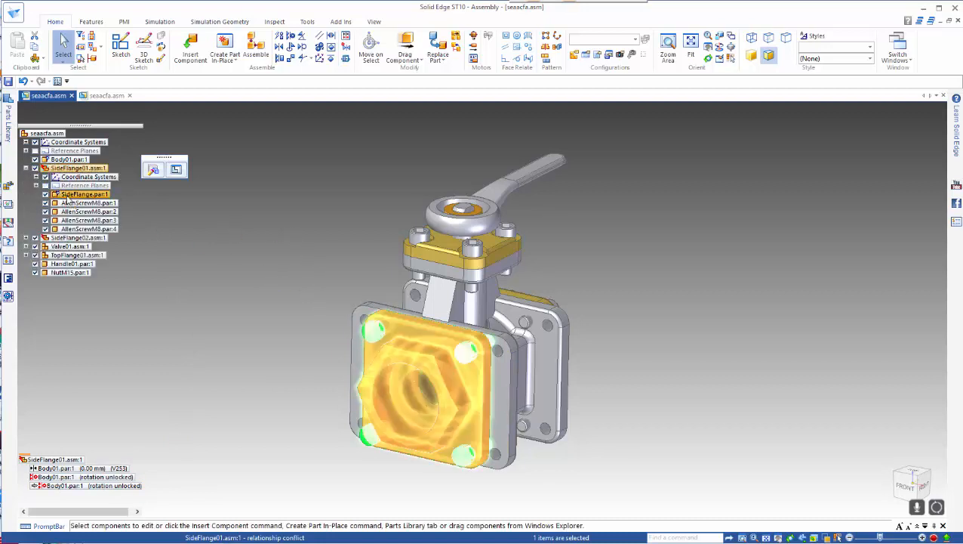
right_click(68, 197)
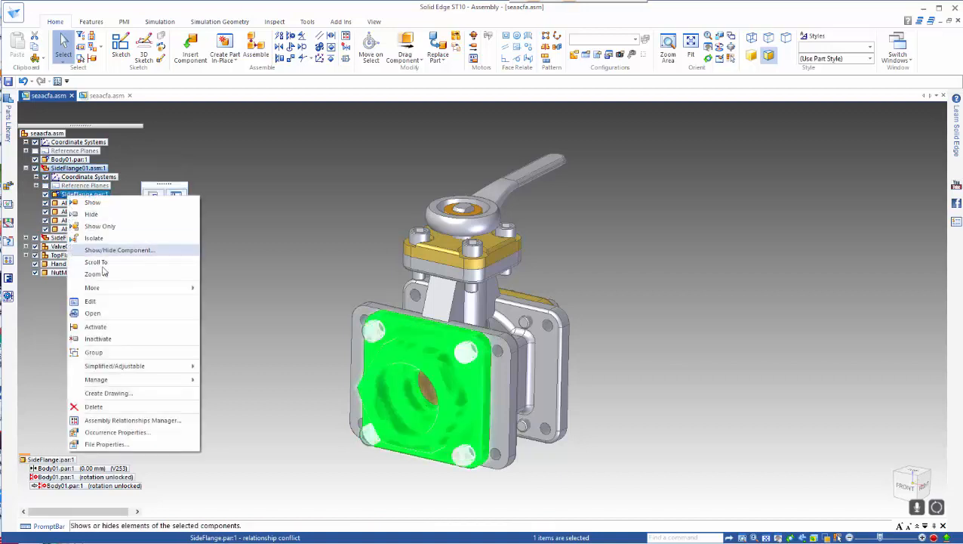
click(126, 301)
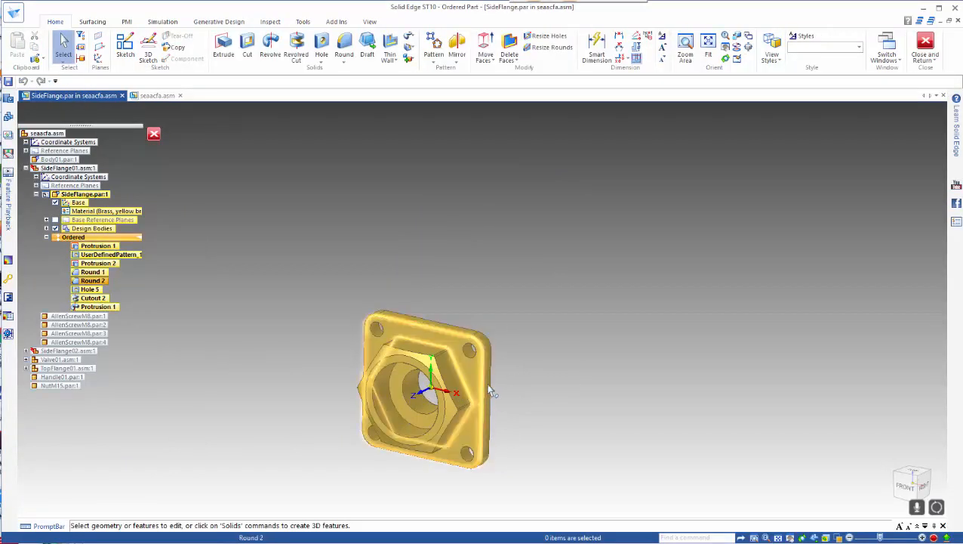
click(490, 389)
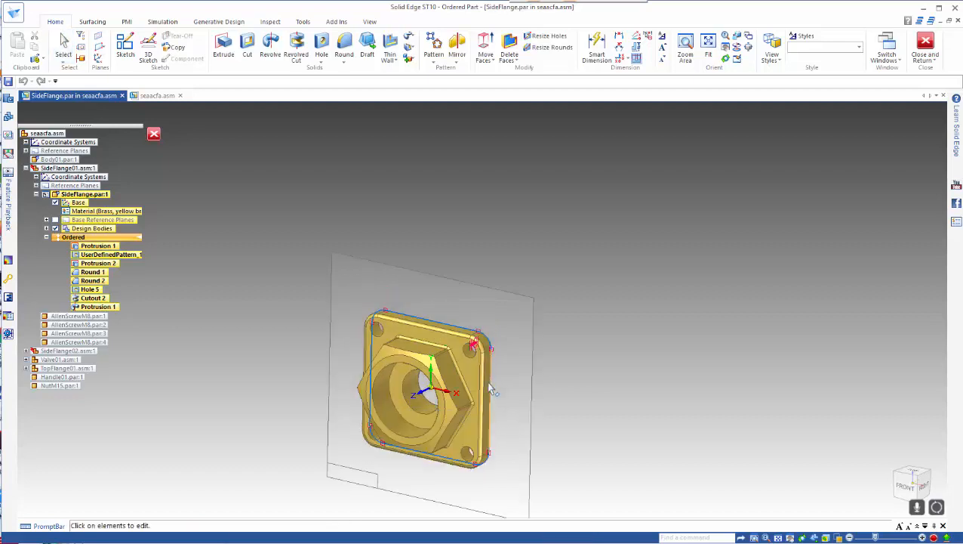
key(Escape)
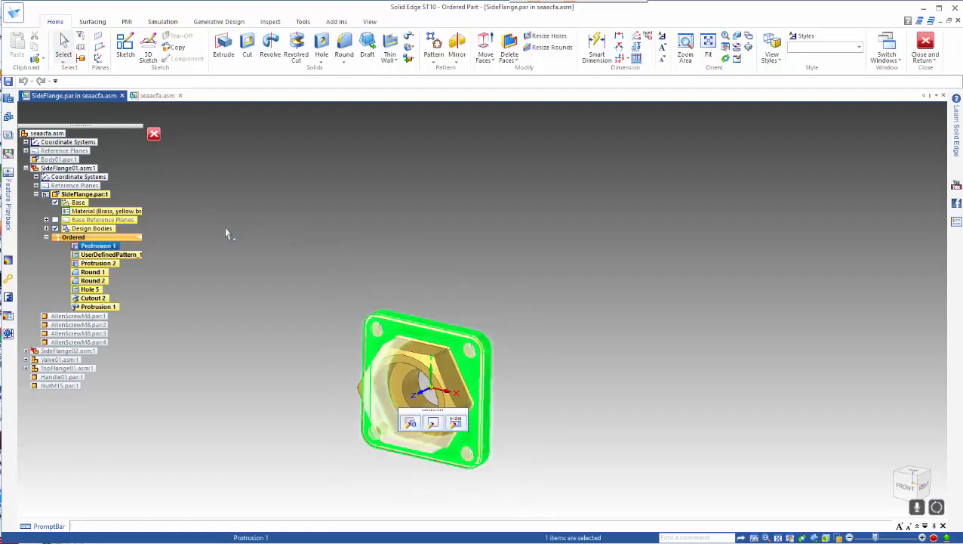
click(432, 422)
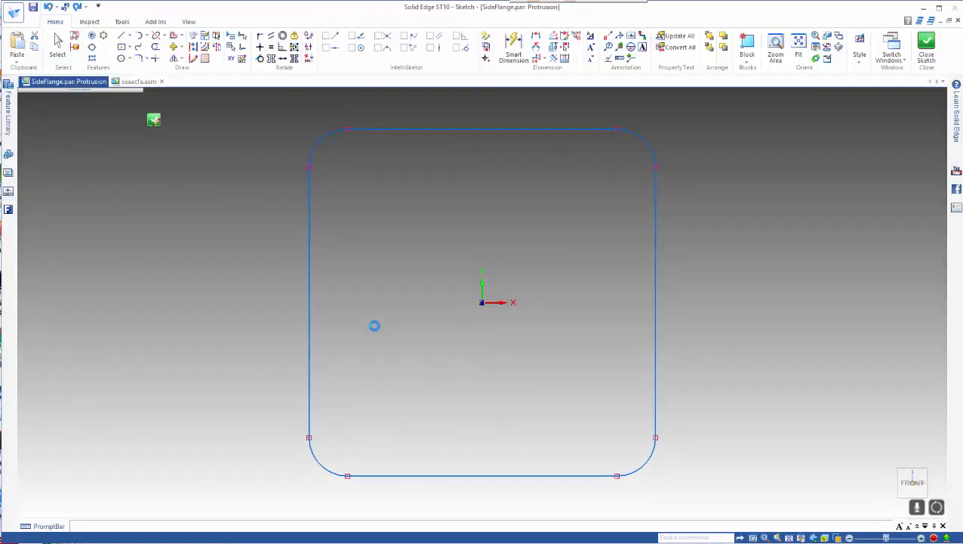
Place a horizontal dimension between the two vertical edges of the side flange profile.
scroll(383, 294, down, 2)
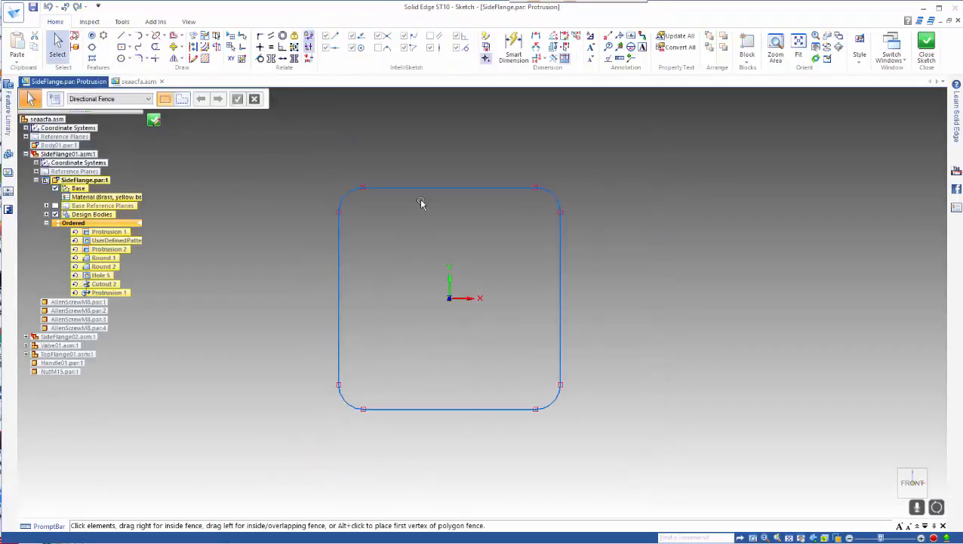
click(513, 47)
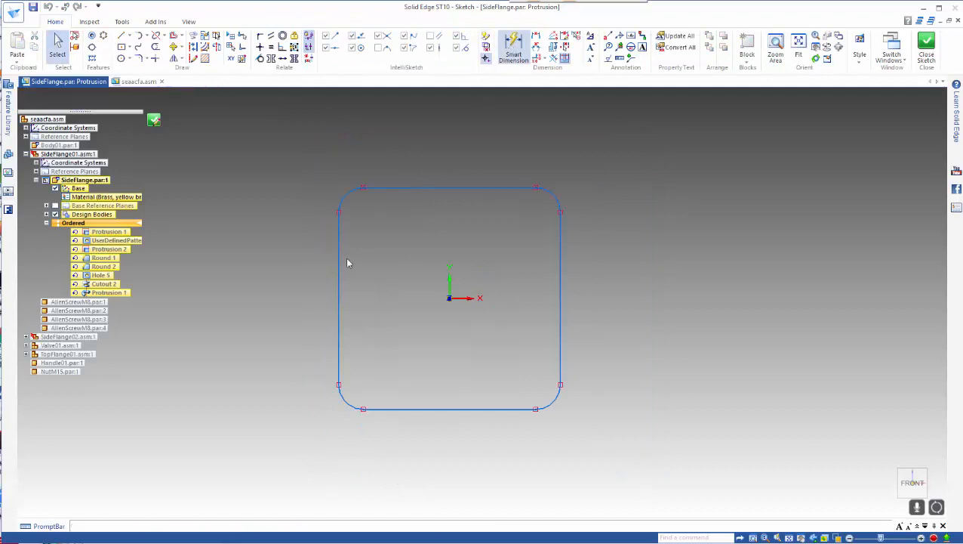
click(338, 256)
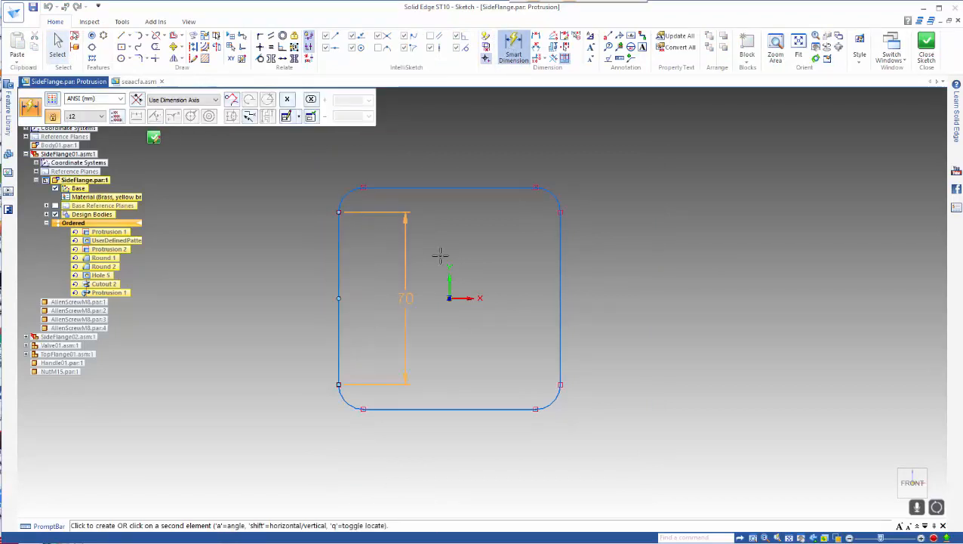
click(559, 258)
click(453, 151)
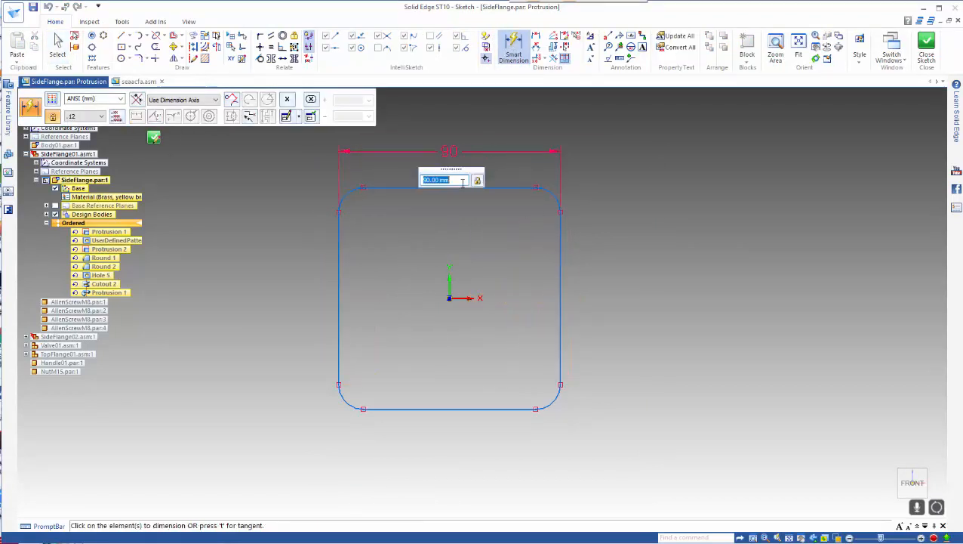
Try a width of 120 mm for the side flange profile and undo the change.
text(120)
key(Return)
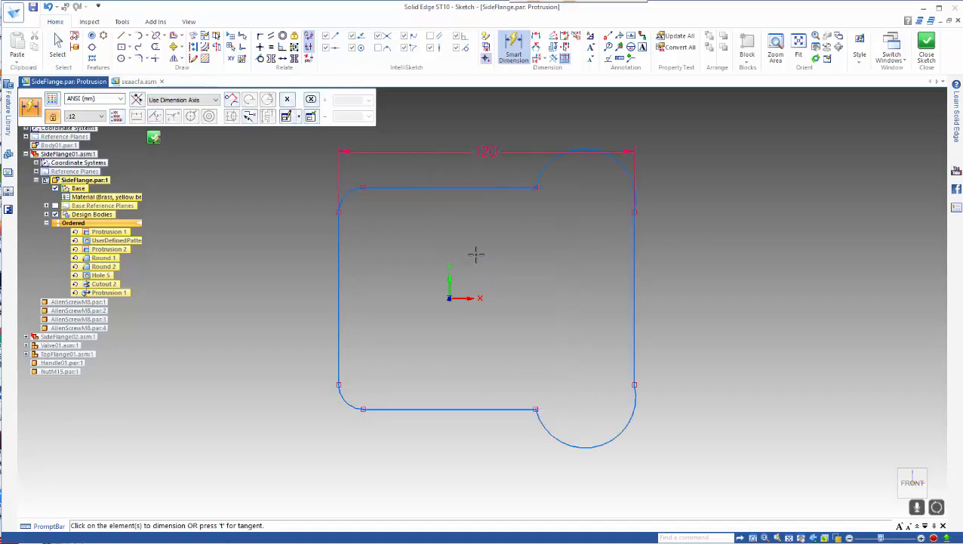
key(ctrl+z)
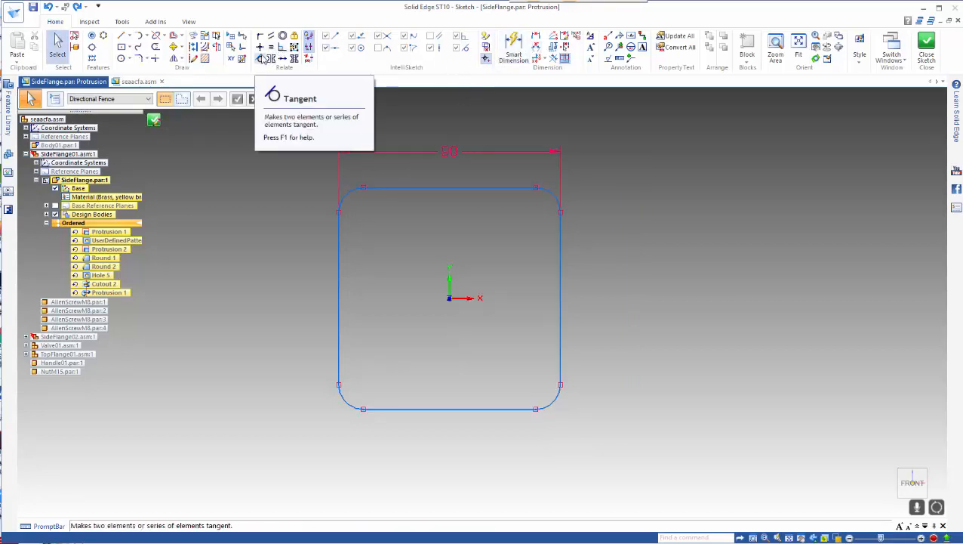
Apply horizontal and vertical relationships to the four straight edges of the side flange profile.
click(260, 47)
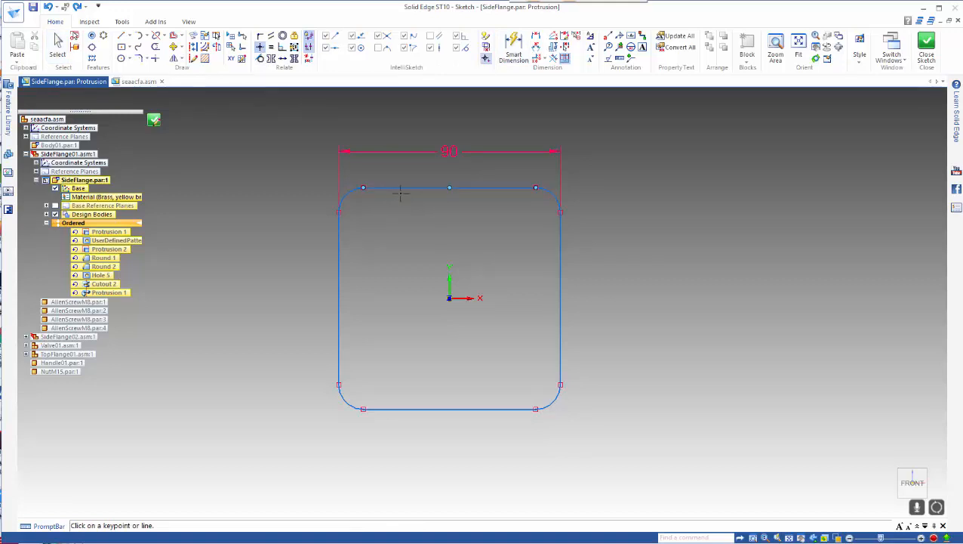
click(341, 265)
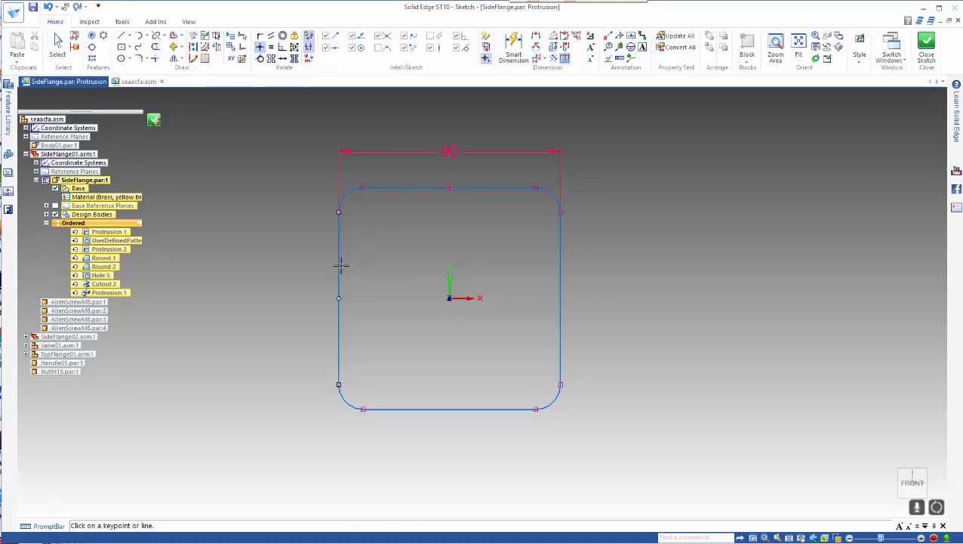
click(414, 409)
click(560, 336)
Make the corner arcs of the side flange profile tangent to their adjoining straight edges.
click(259, 59)
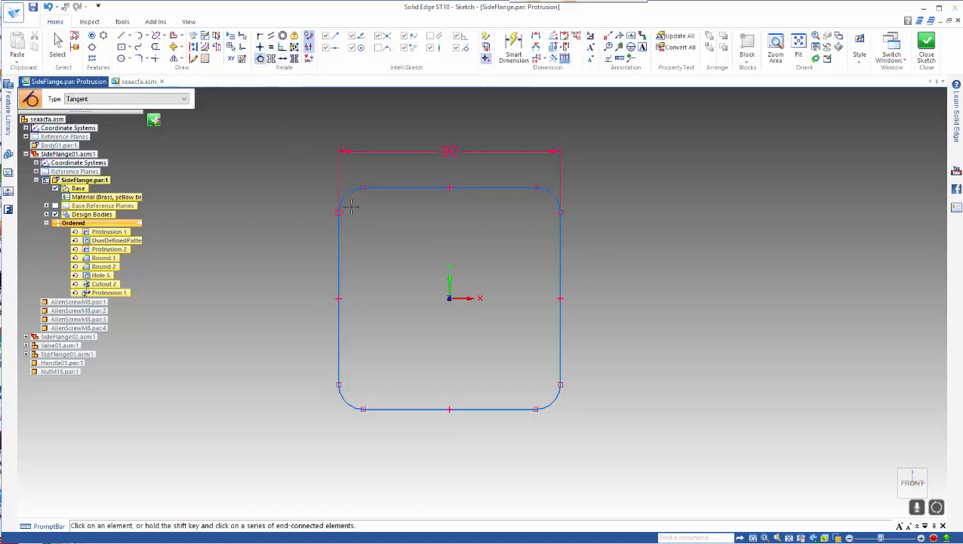
click(512, 188)
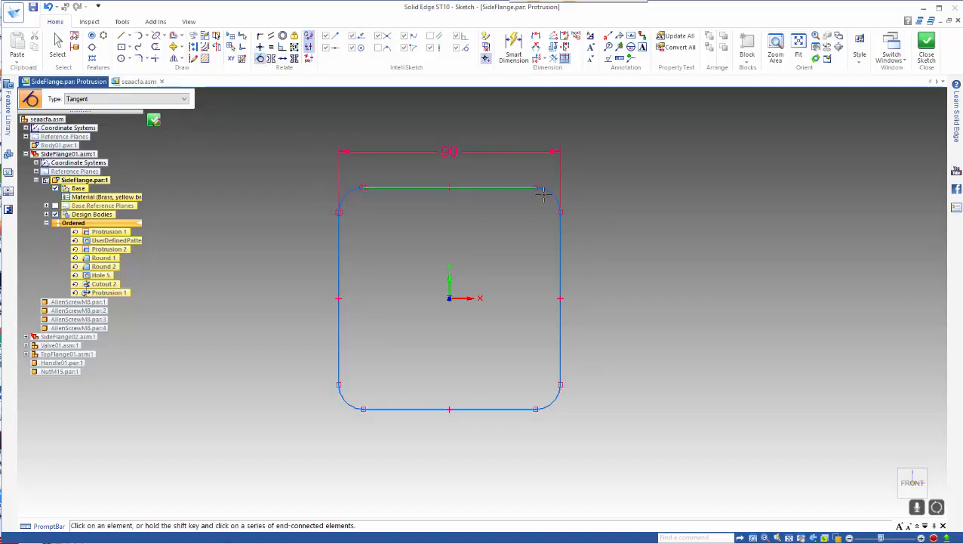
click(553, 194)
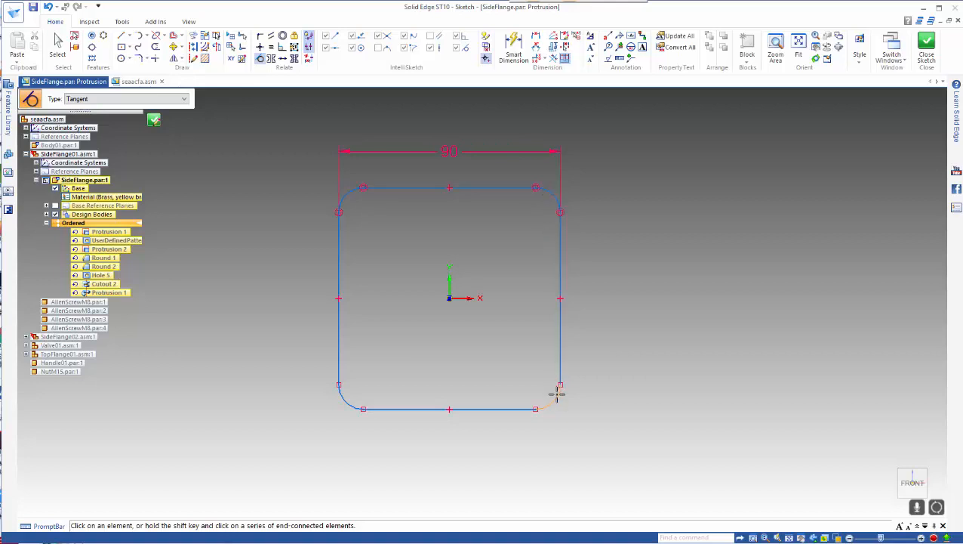
click(560, 361)
click(552, 394)
click(522, 408)
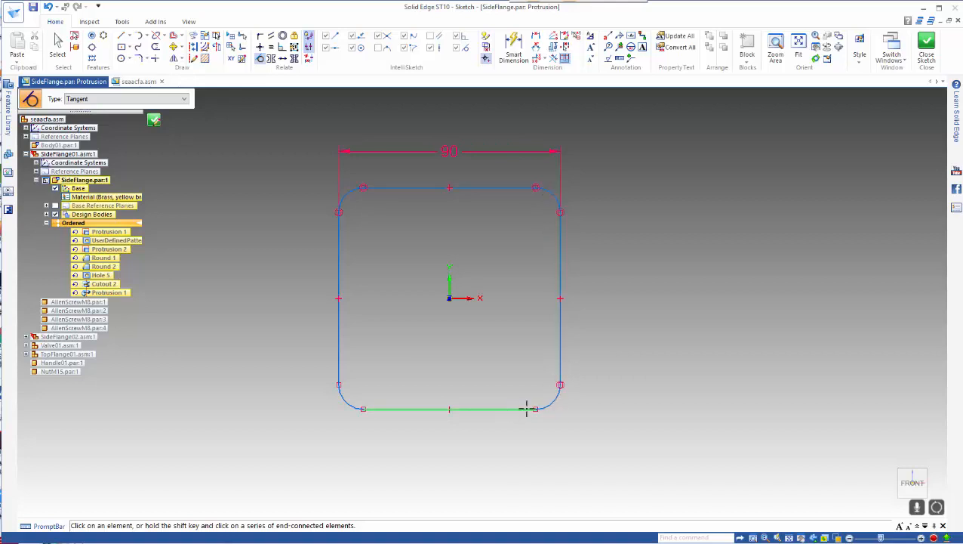
click(548, 402)
click(428, 408)
click(343, 397)
click(340, 360)
click(341, 391)
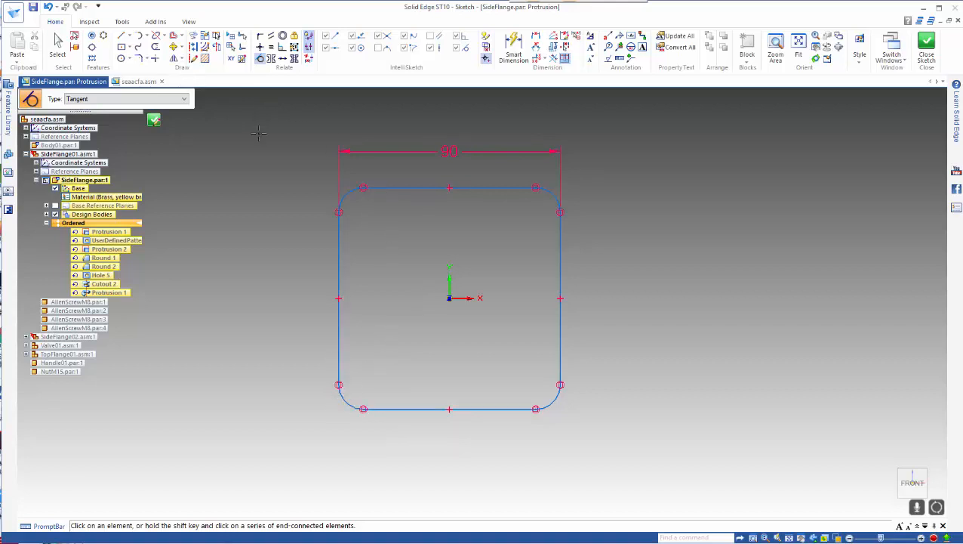
key(Escape)
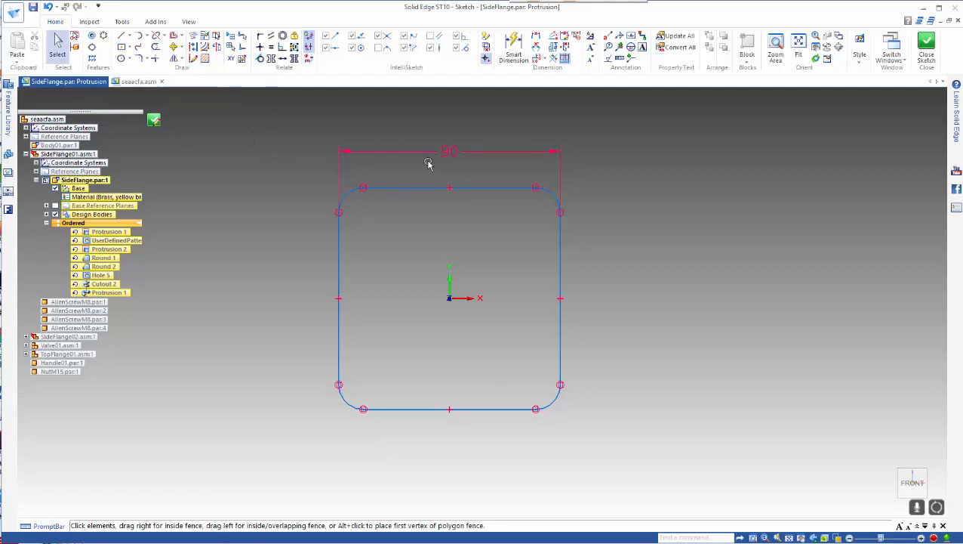
Try the 120 mm width on the side flange profile with its tangent corners, and undo the change.
click(427, 163)
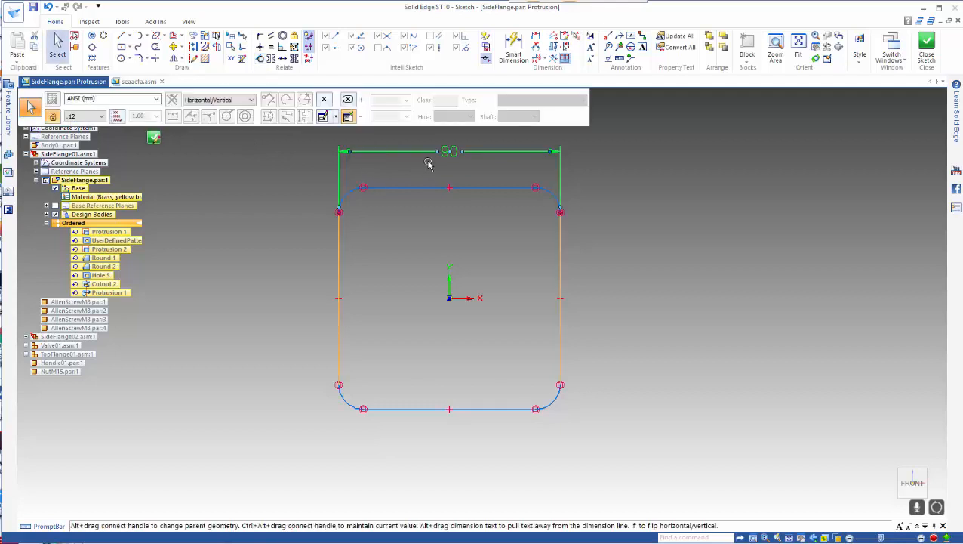
click(454, 155)
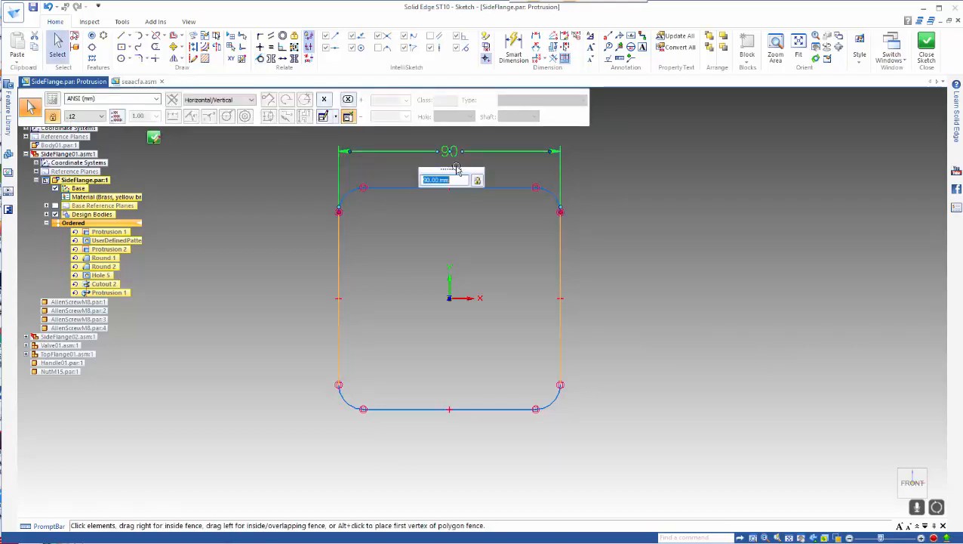
text(120)
key(Return)
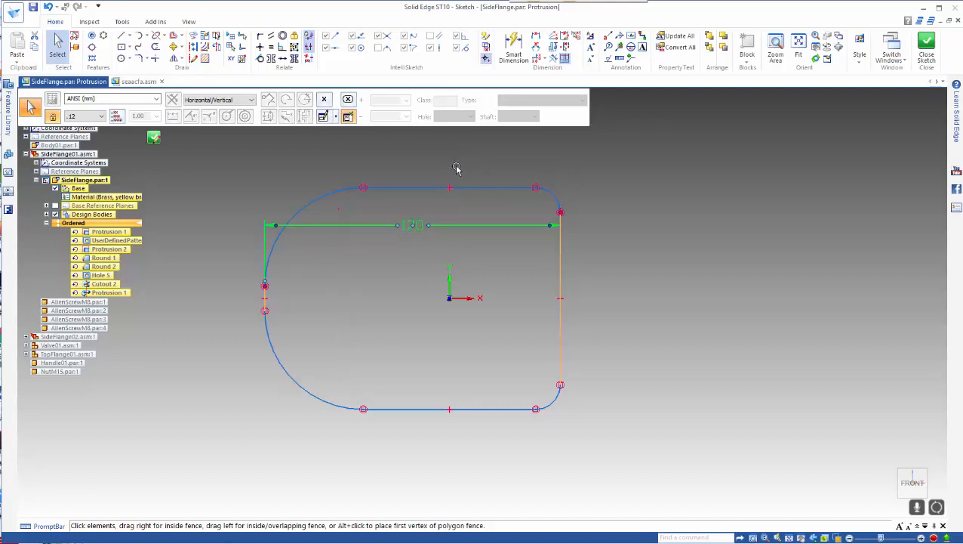
key(ctrl+z)
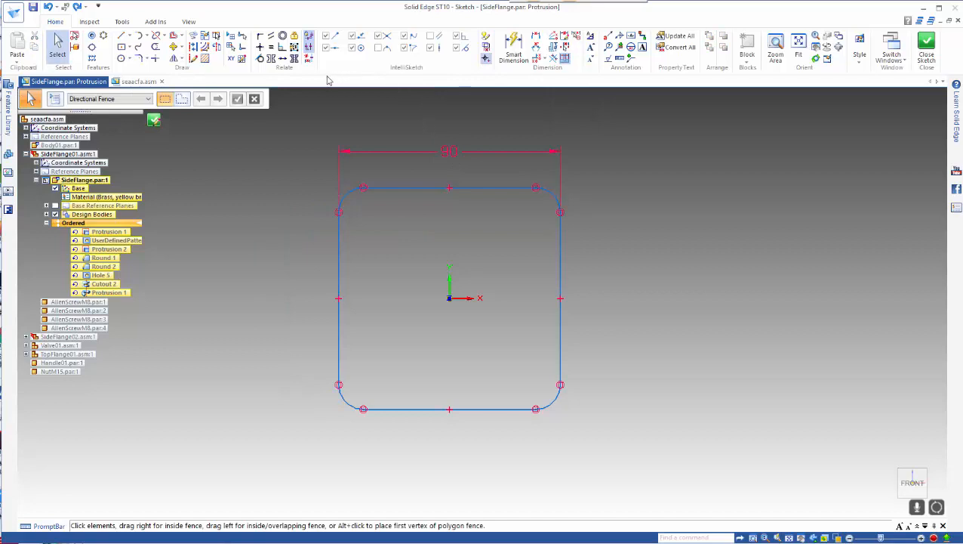
Apply equal relationships between the upper-left corner arc of the side flange profile and the other three corner arcs.
click(271, 47)
click(346, 194)
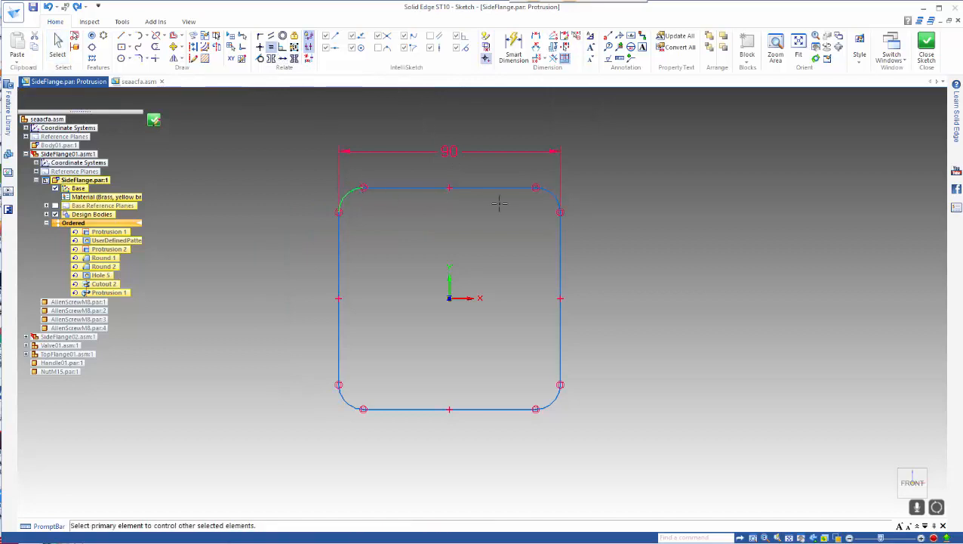
click(558, 197)
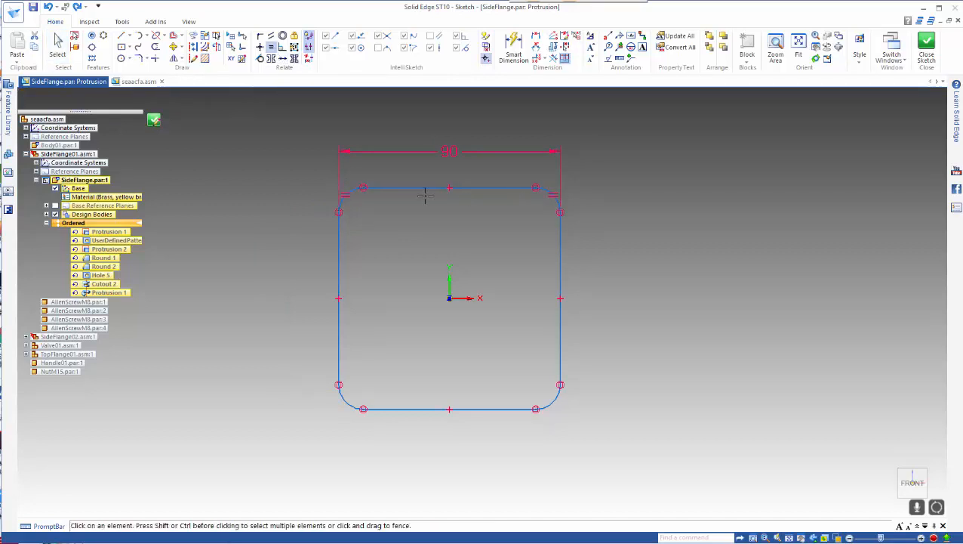
click(349, 189)
click(555, 393)
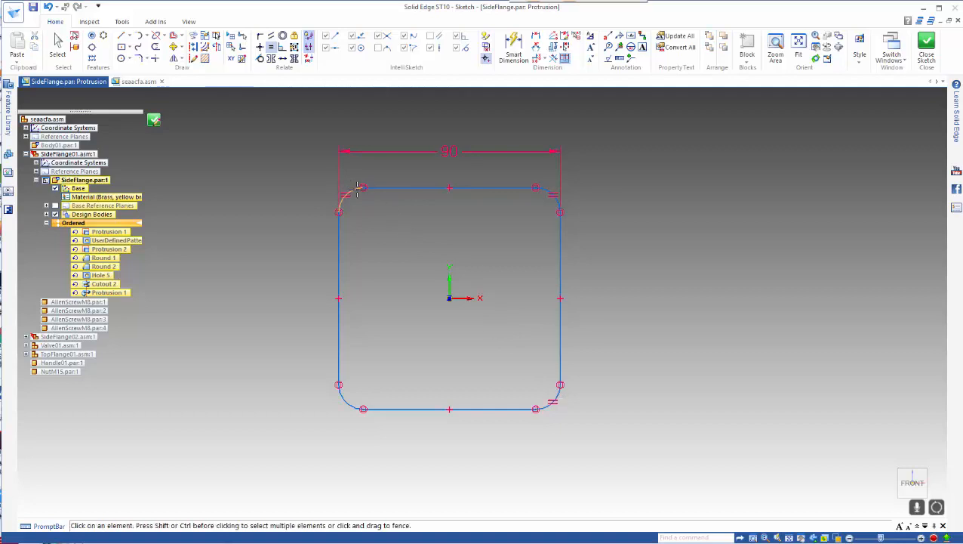
click(356, 190)
click(343, 400)
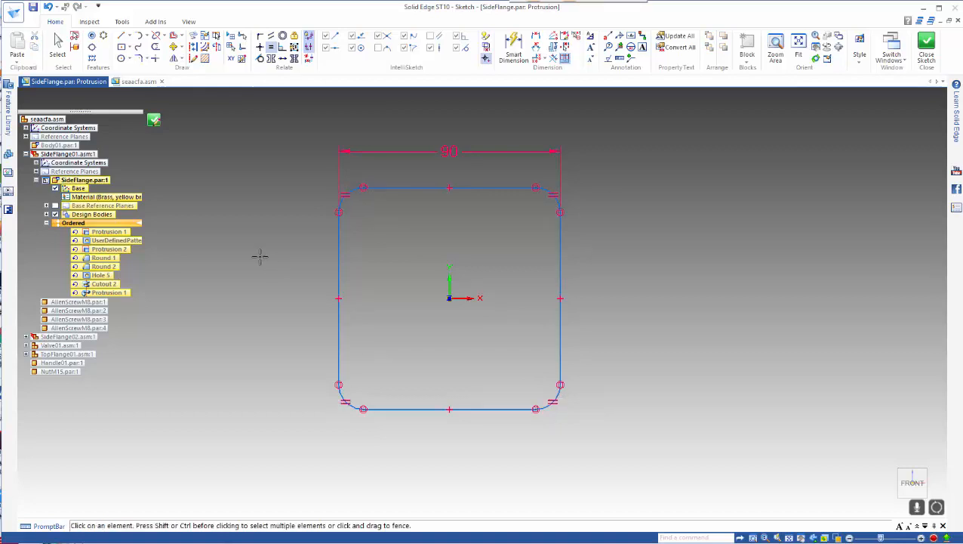
key(Escape)
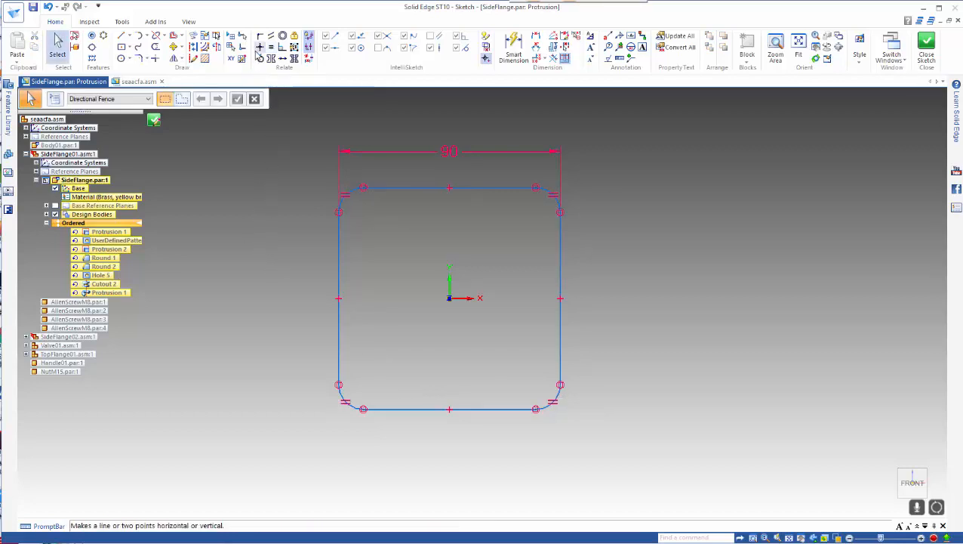
Align the midpoints of the profile's top and left edges with the sketch origin using horizontal/vertical relationships.
click(260, 47)
click(449, 188)
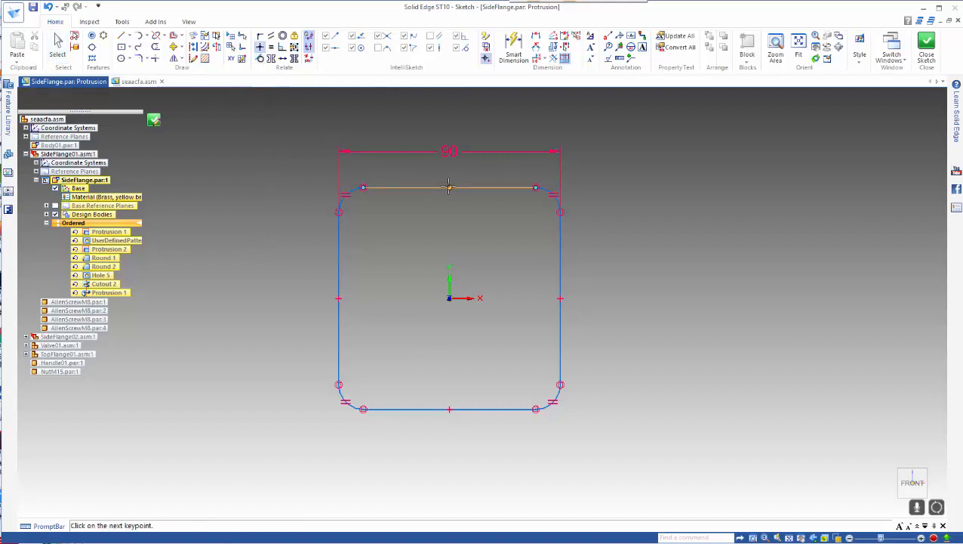
click(448, 298)
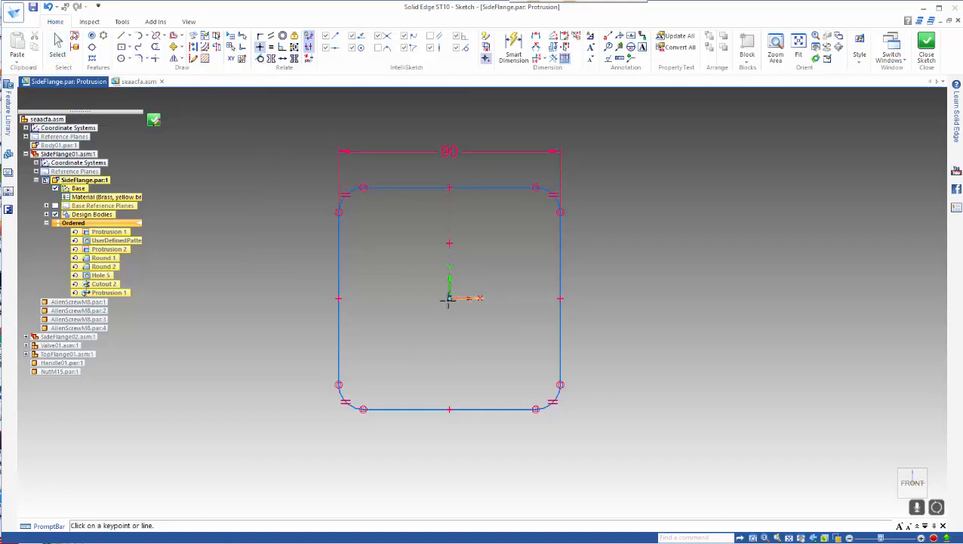
click(338, 298)
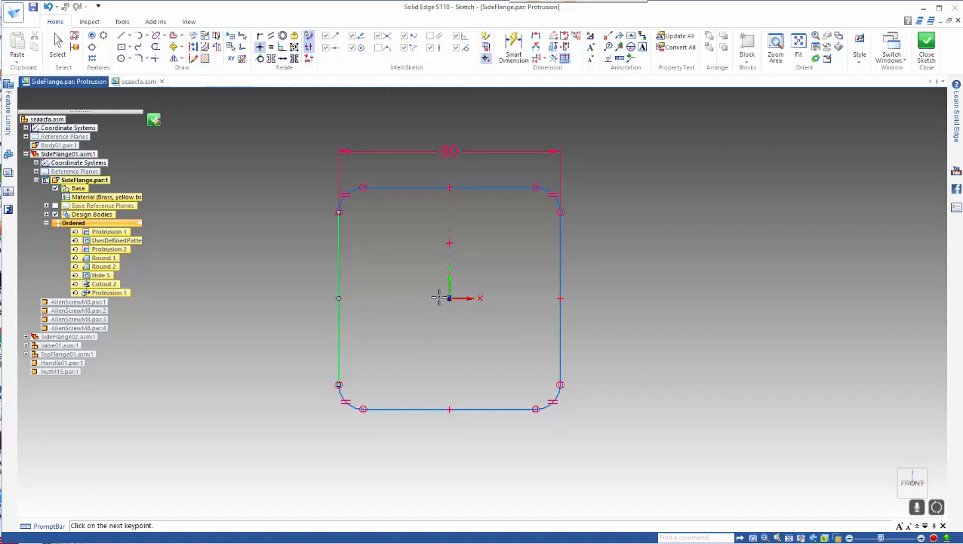
click(449, 297)
key(Escape)
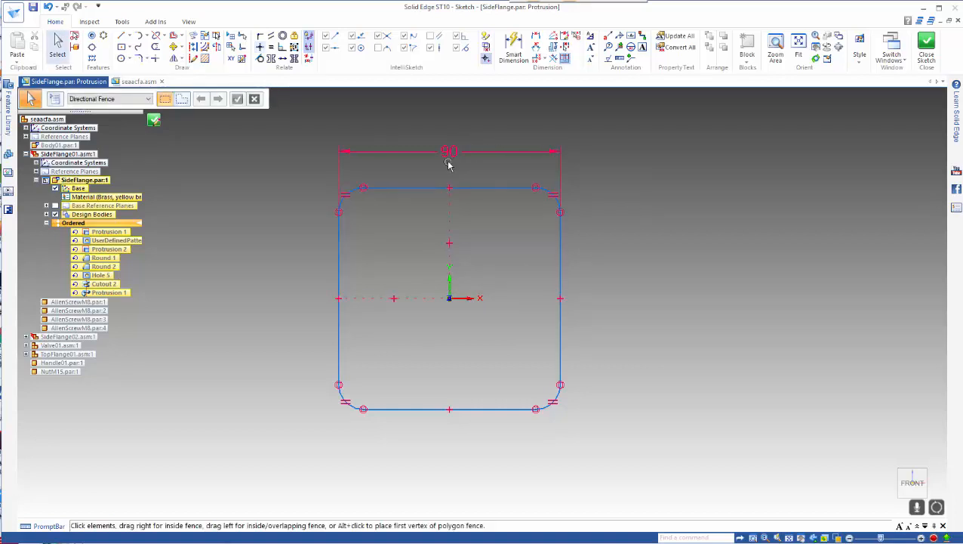
Set the side flange profile's width dimension to 120 mm.
click(451, 160)
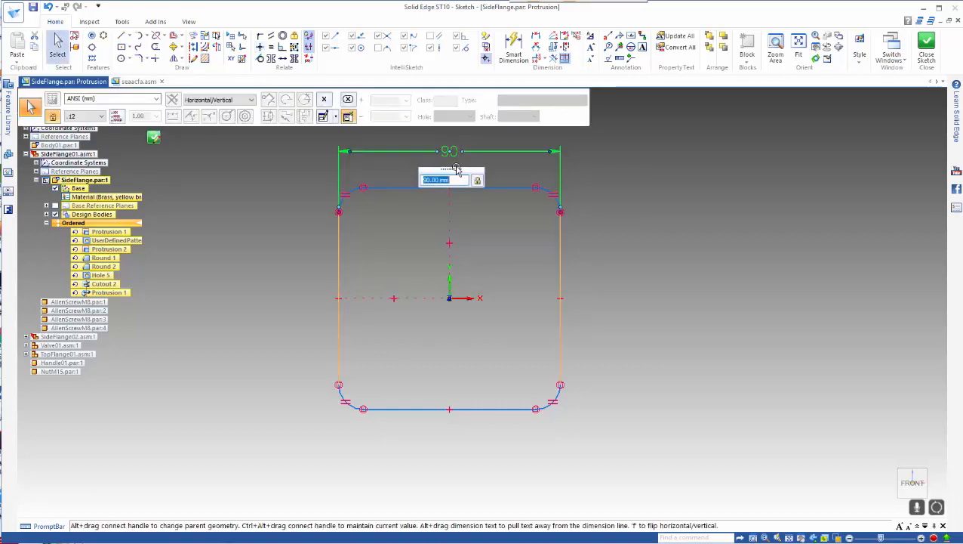
text(120)
key(Return)
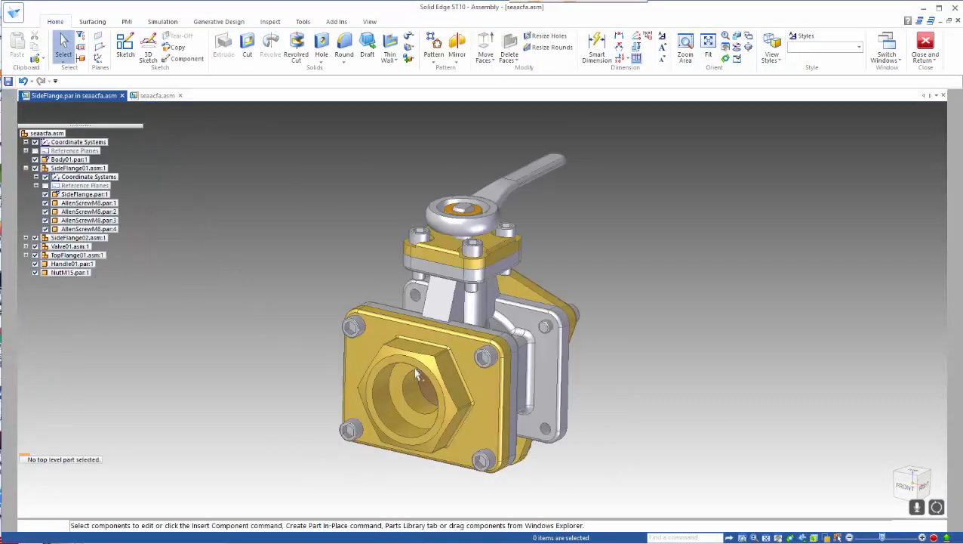
Edit SideFlange02's last axial alignment so that its target is the lower-left bolt hole of the adjoining Body01 flange.
middle_drag(683, 371, 472, 351)
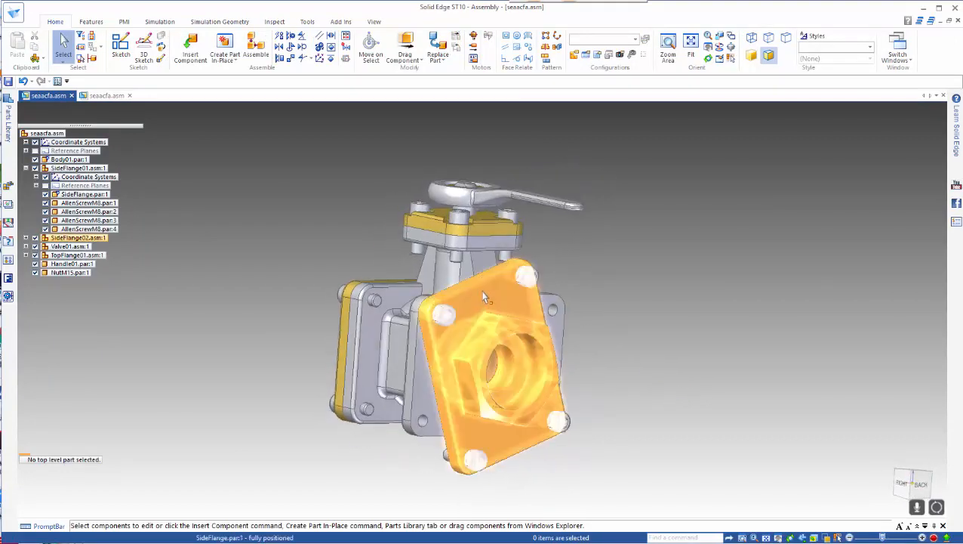
click(71, 238)
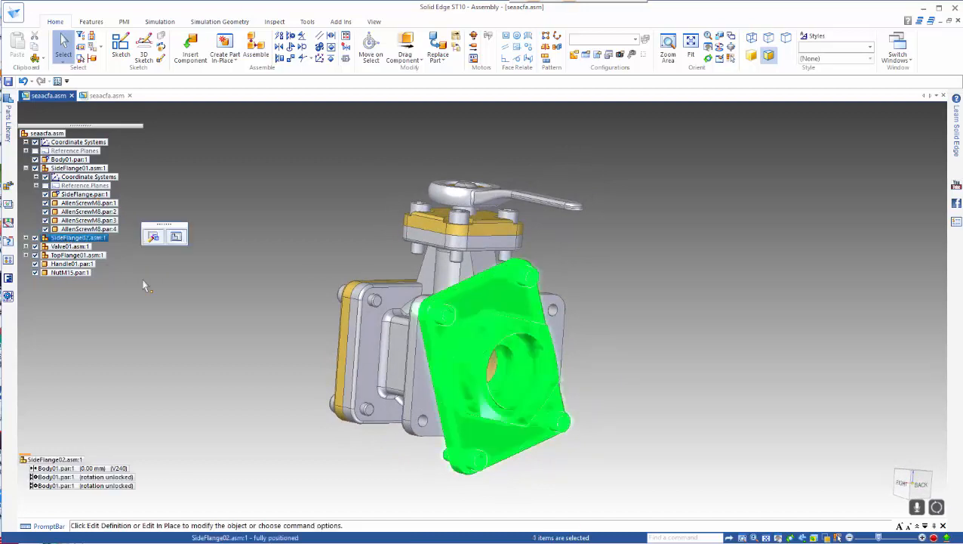
click(94, 487)
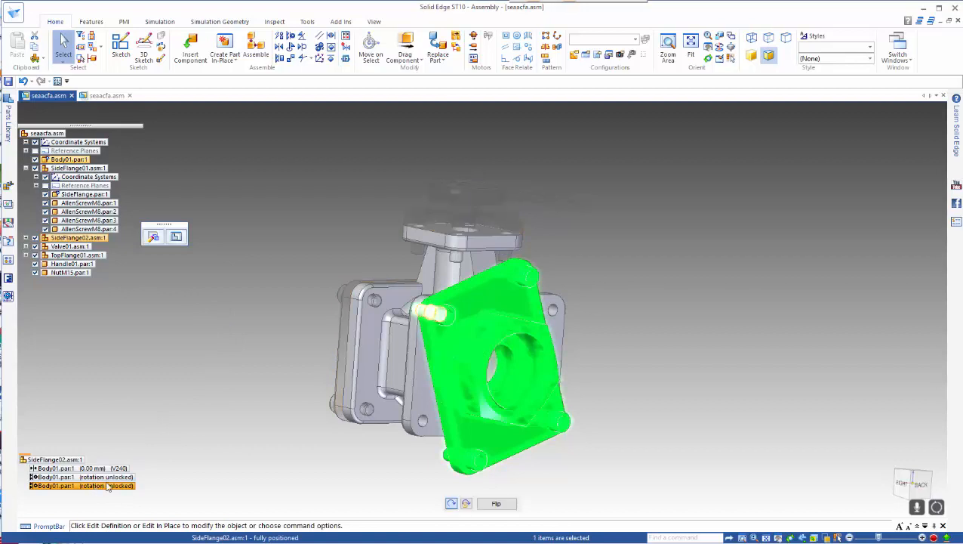
click(153, 237)
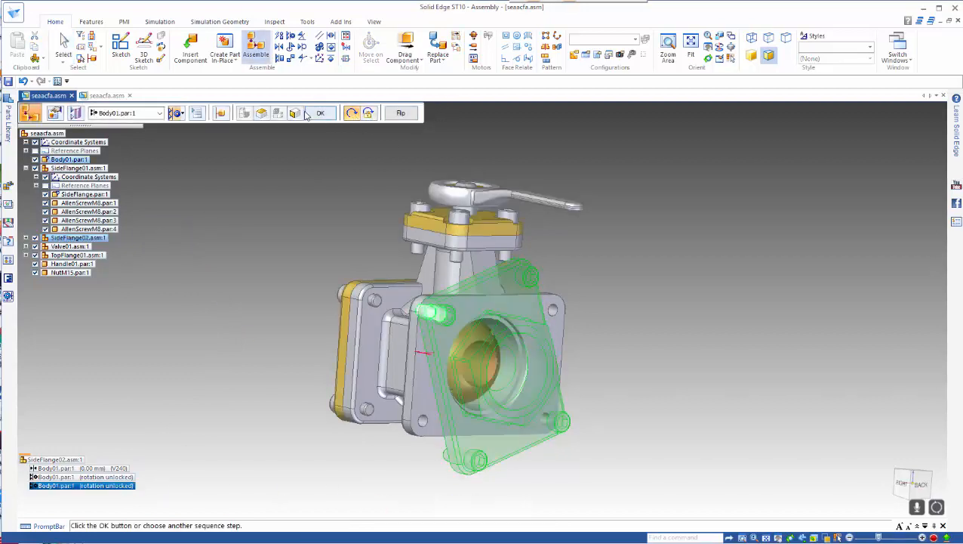
click(296, 113)
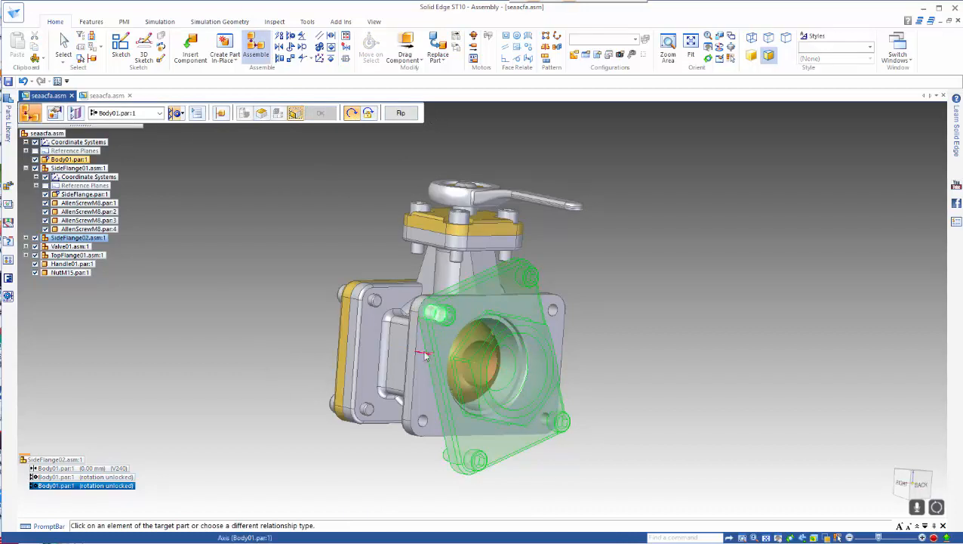
click(422, 421)
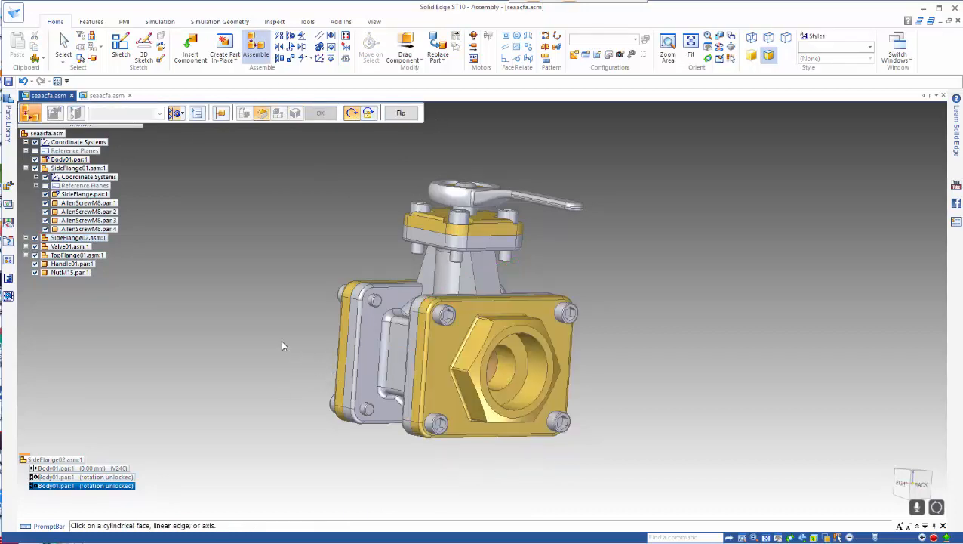
scroll(284, 345, down, 1)
middle_drag(284, 344, 424, 374)
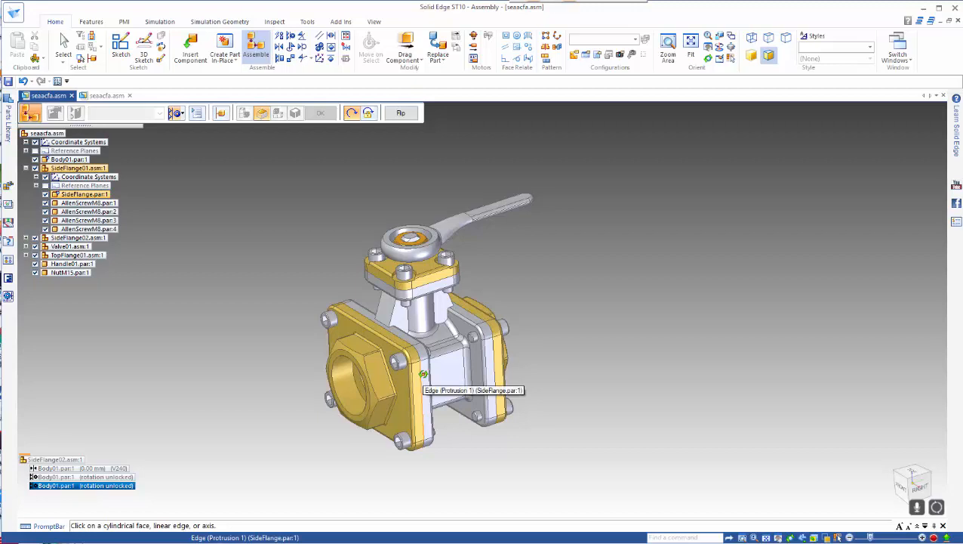
key(Escape)
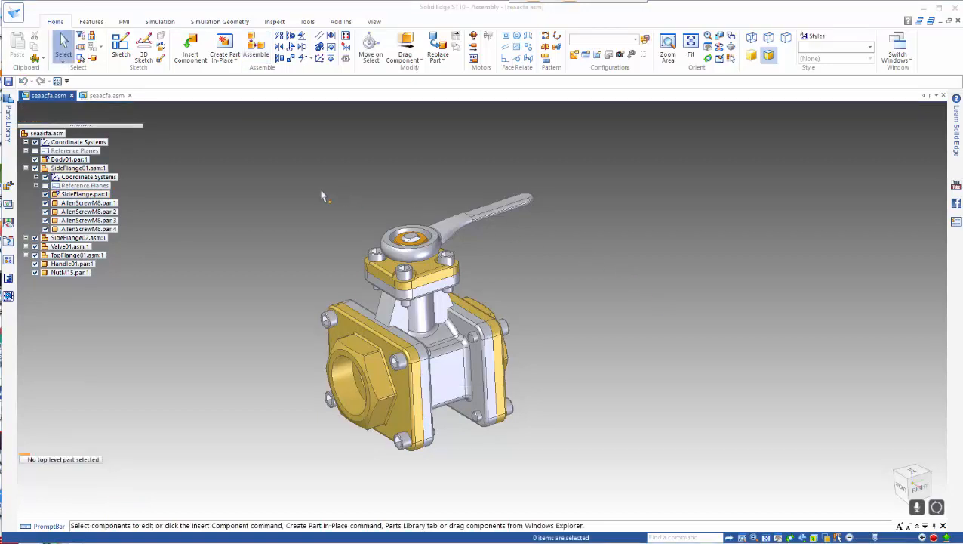
Switch to the second open seaacfa.asm assembly and set the selection mode to Face Priority.
click(106, 95)
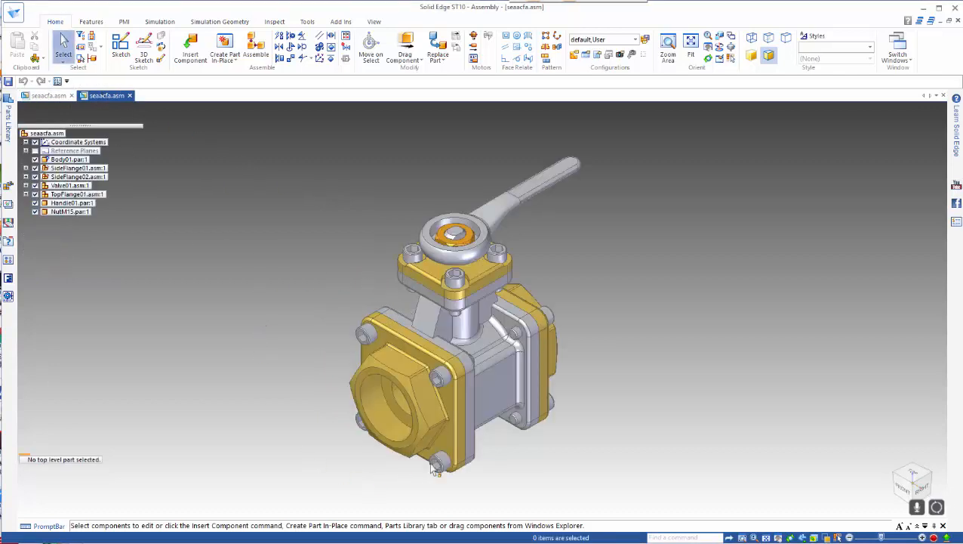
click(68, 62)
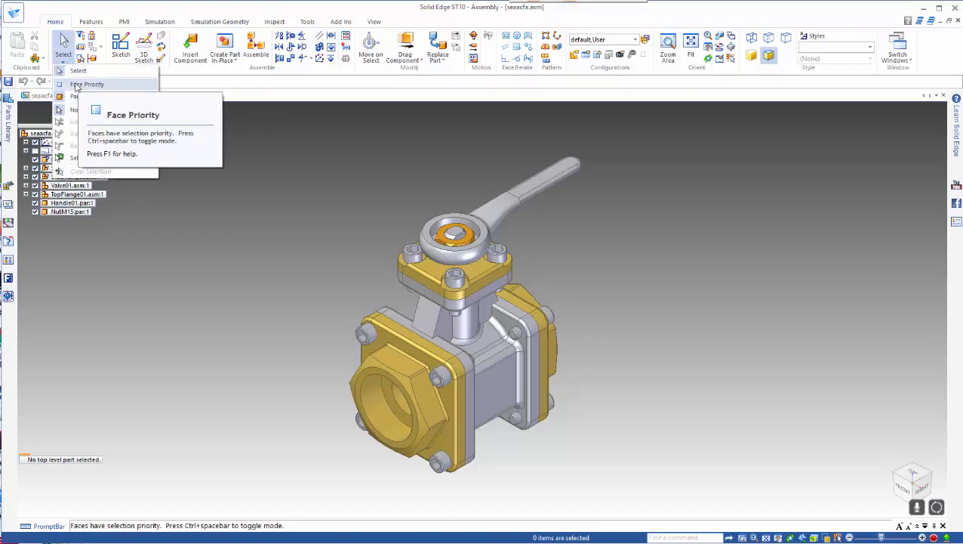
click(76, 85)
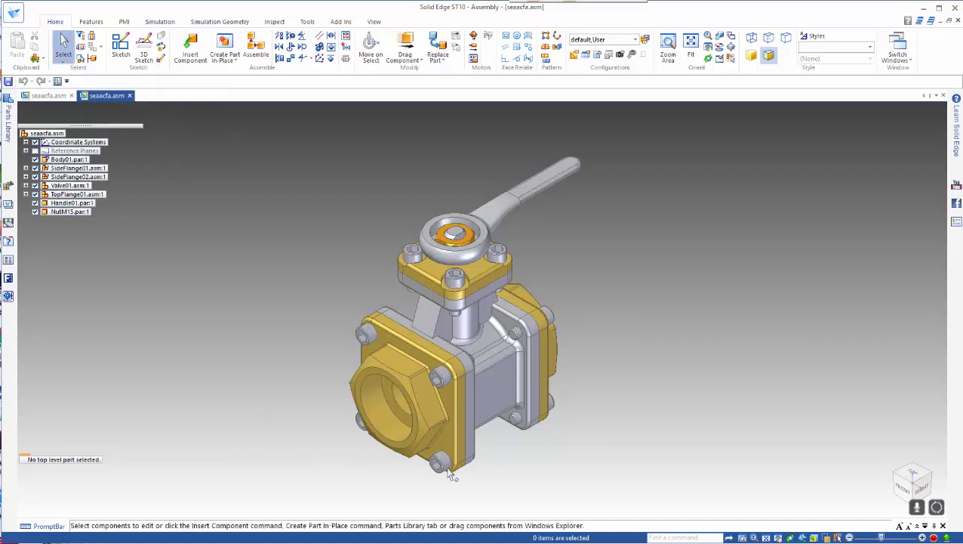
Move the side face of SideFlange01 together with the adjoining side face of Body01's flange outward by 15 mm.
click(462, 426)
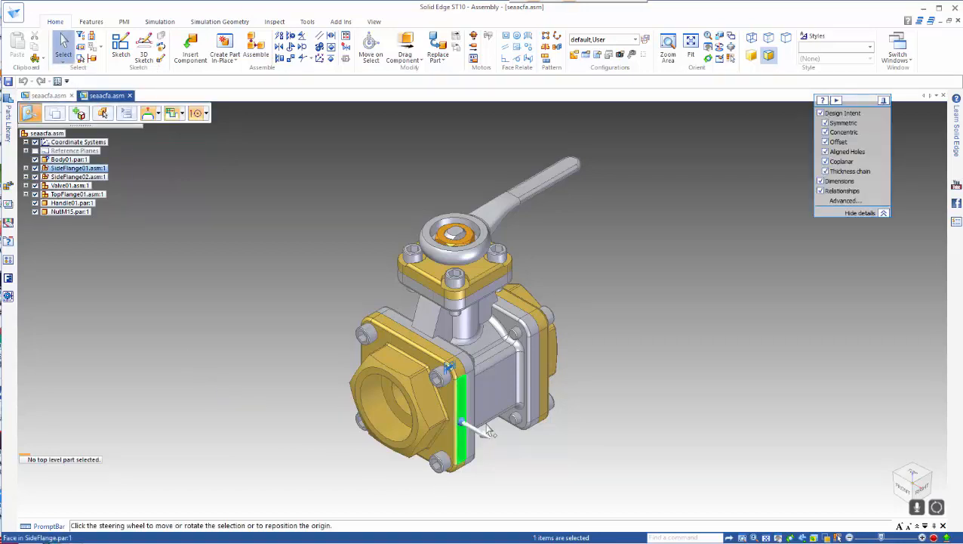
ctrl+click(487, 425)
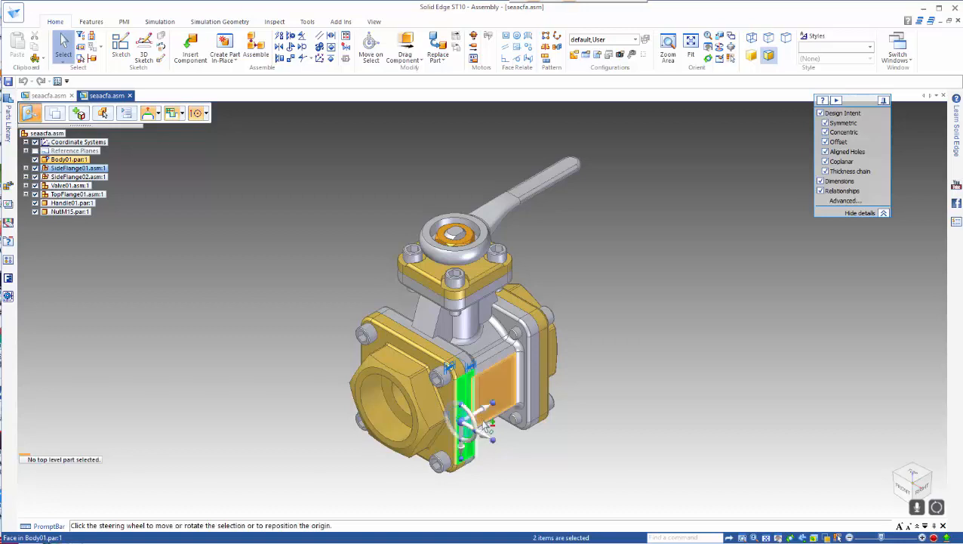
click(492, 438)
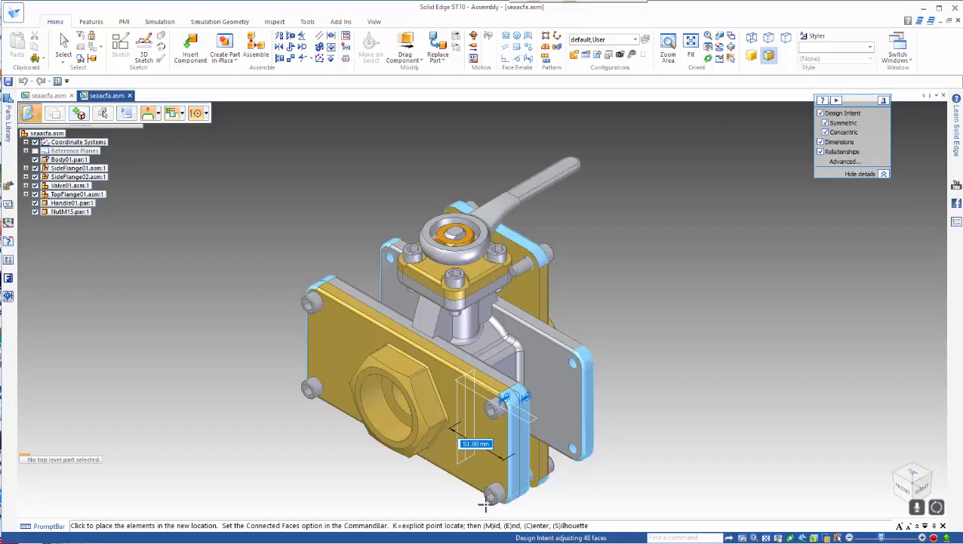
text(15)
key(Return)
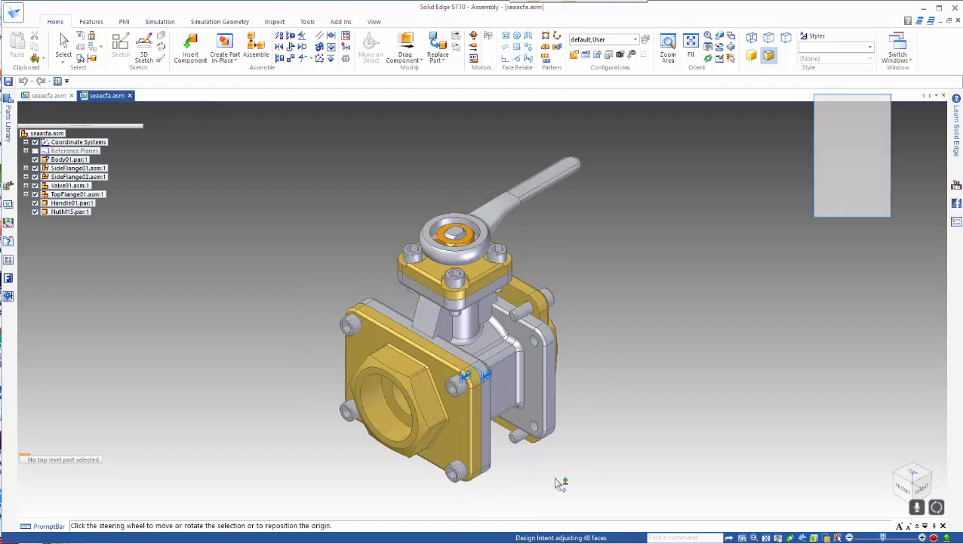
click(615, 462)
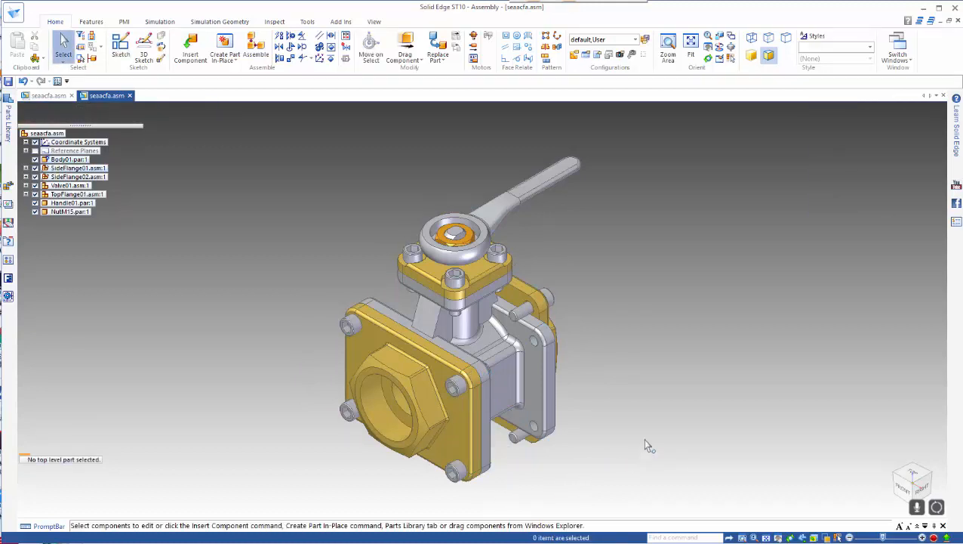
Redefine SideFlange02's failed mate relationship to Body01 by picking the side flange's inner mating face.
middle_drag(645, 446, 538, 468)
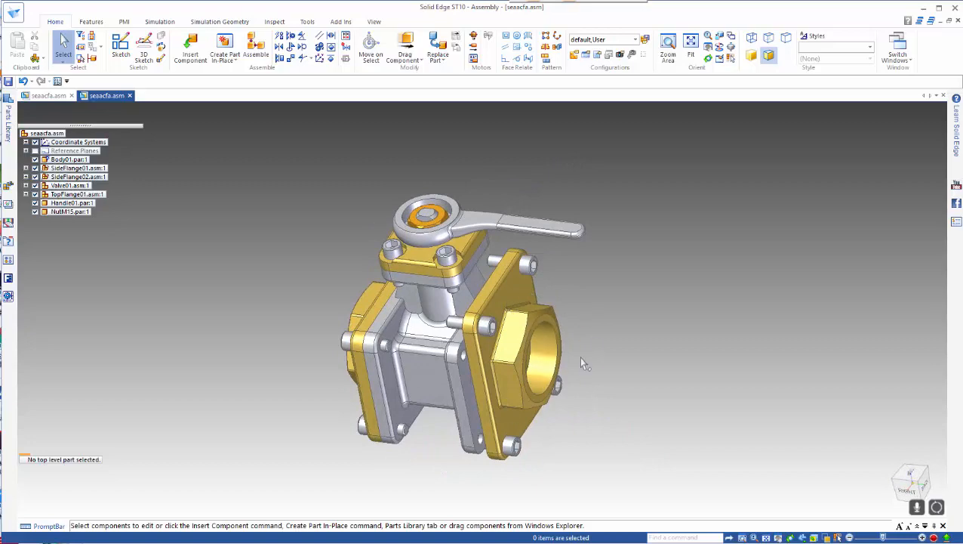
shift+middle_drag(675, 413, 587, 405)
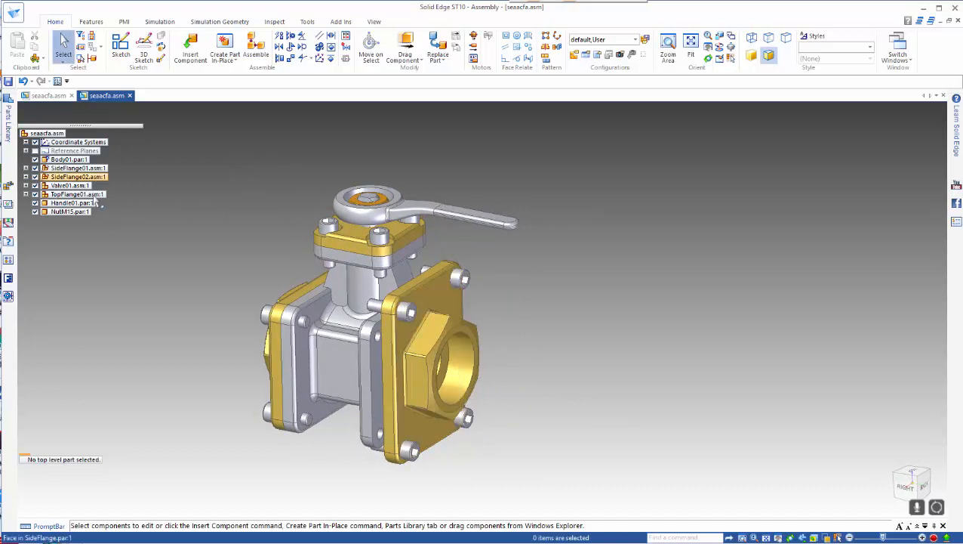
click(80, 178)
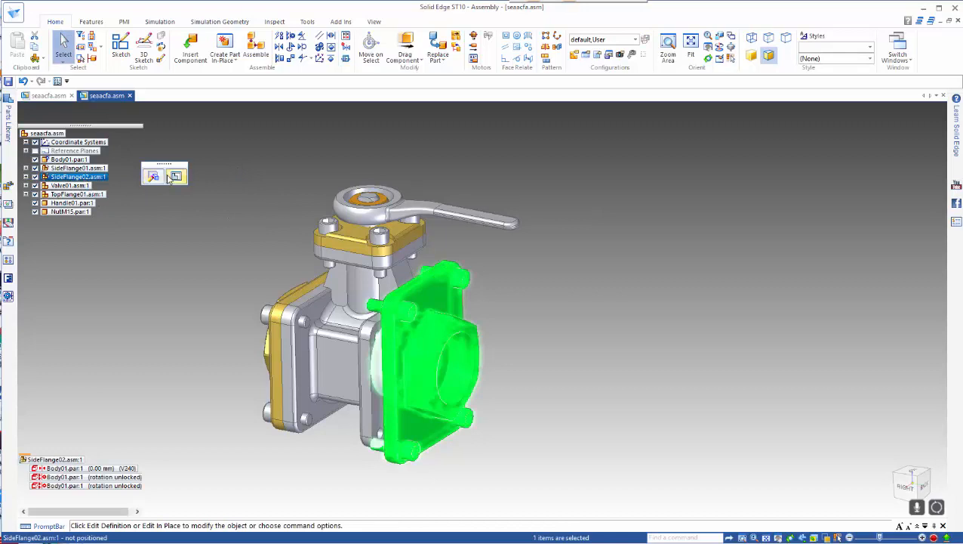
click(152, 176)
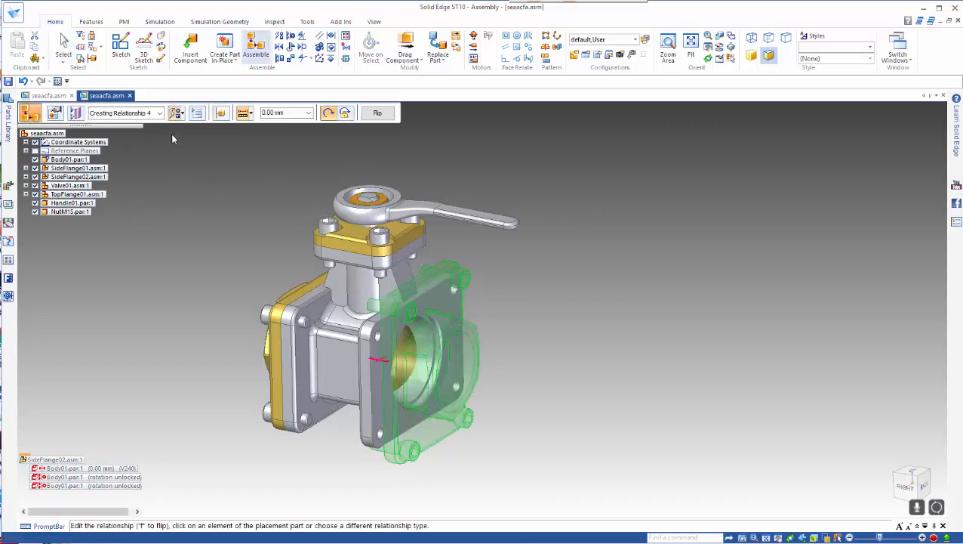
click(160, 114)
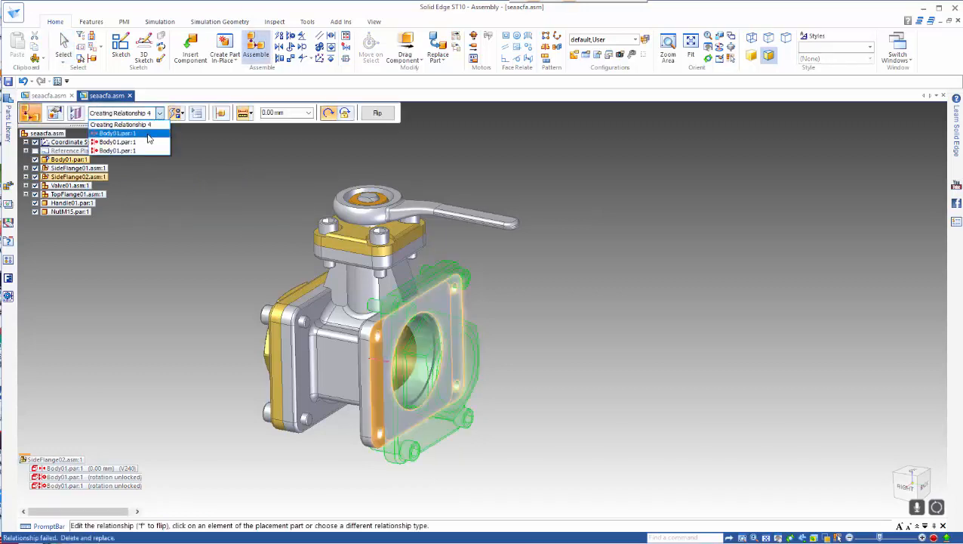
click(148, 137)
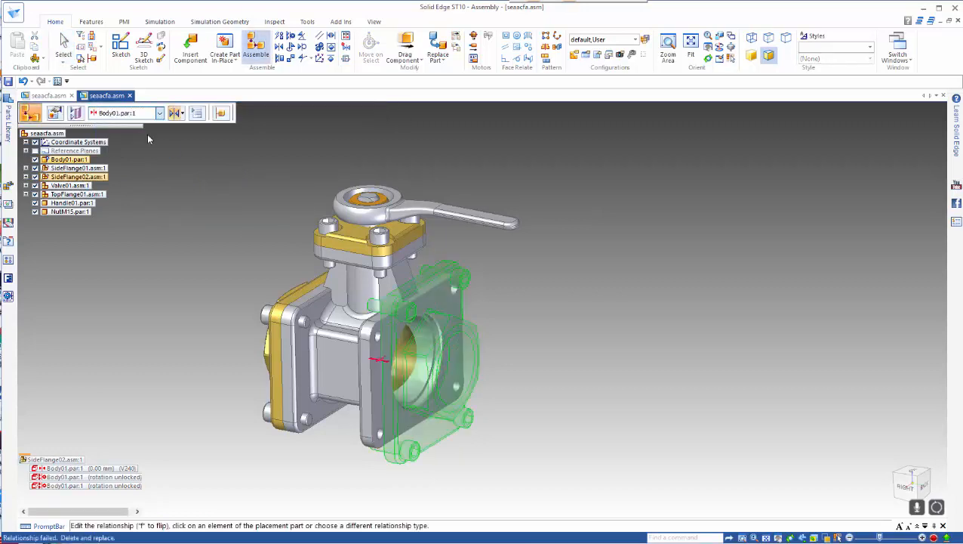
right_click(394, 348)
click(455, 360)
right_click(247, 194)
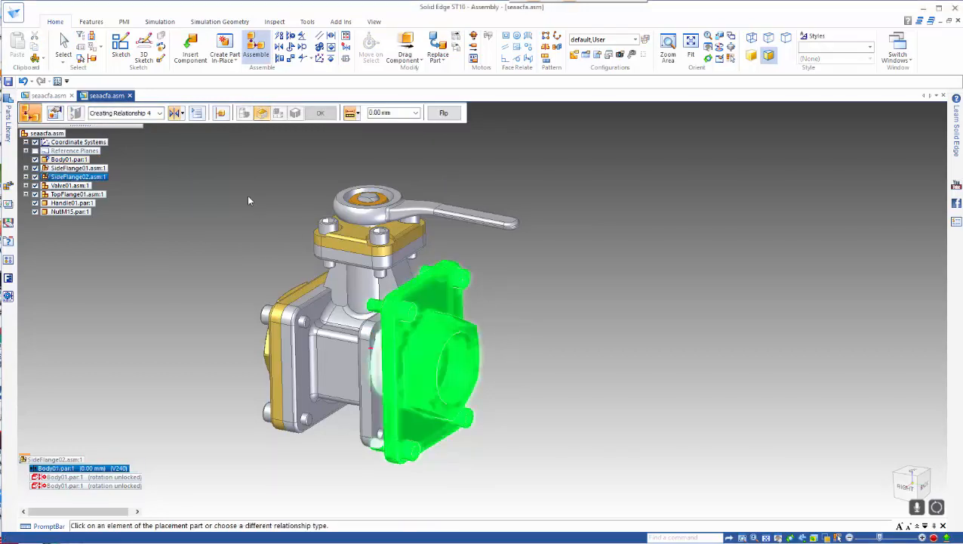
Redefine SideFlange02's two failed axial alignments to Body01 using its central bore and its upper far corner bolt location.
click(157, 115)
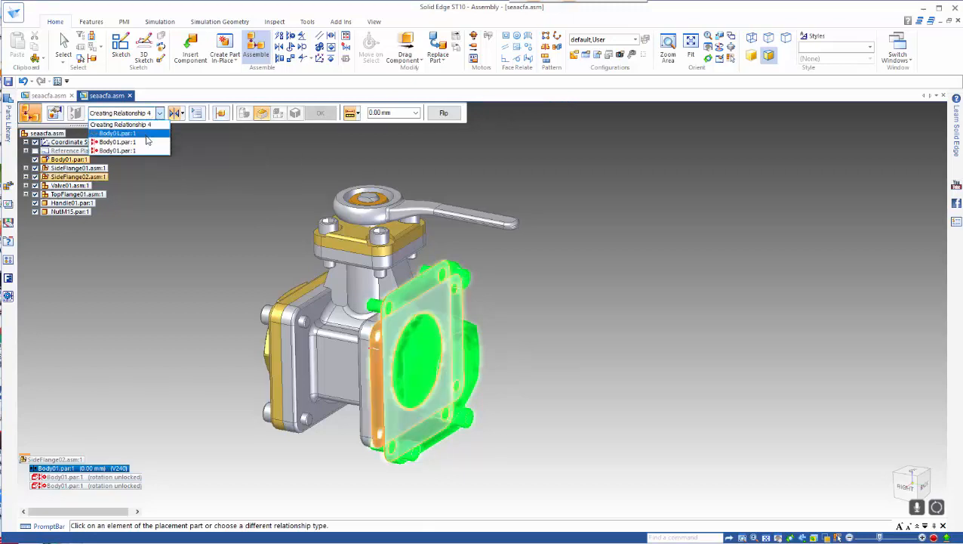
click(143, 142)
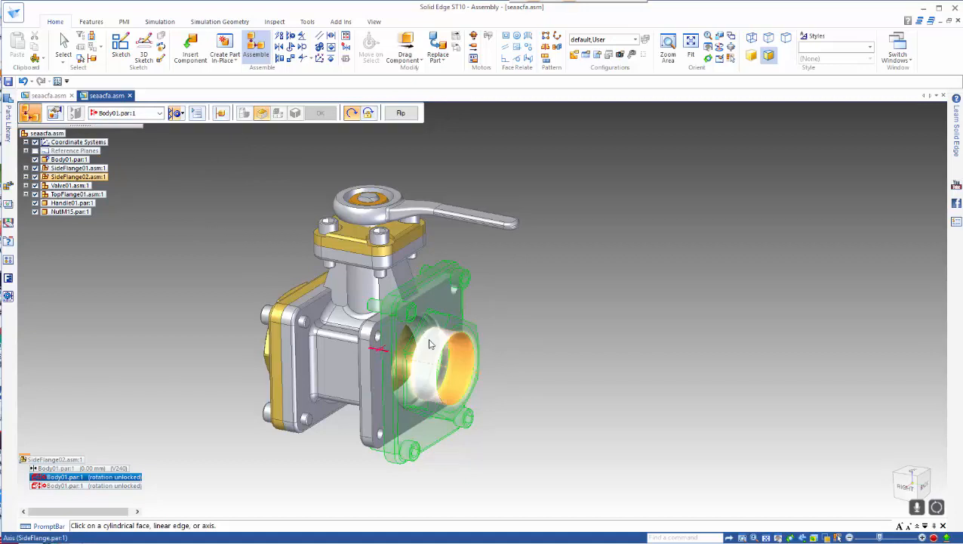
click(466, 364)
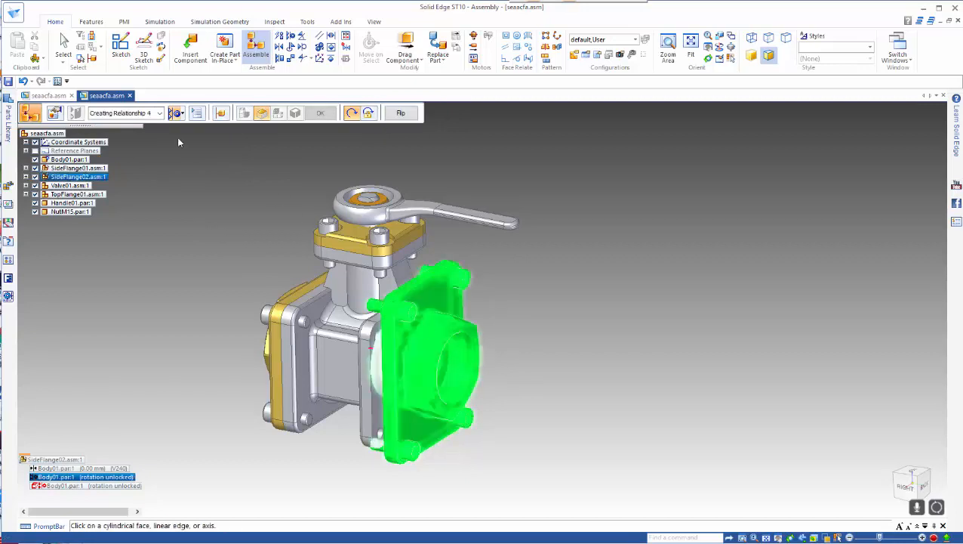
click(160, 113)
click(137, 153)
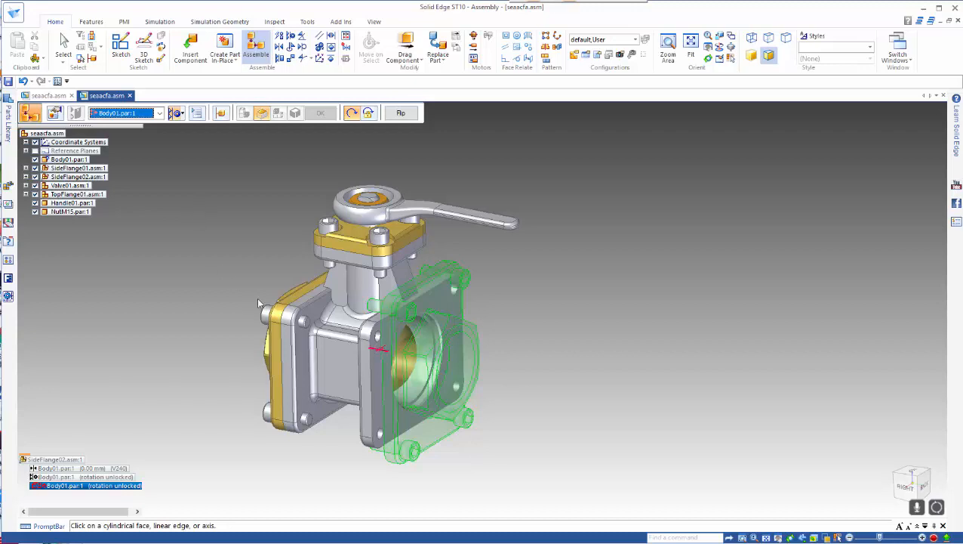
click(442, 277)
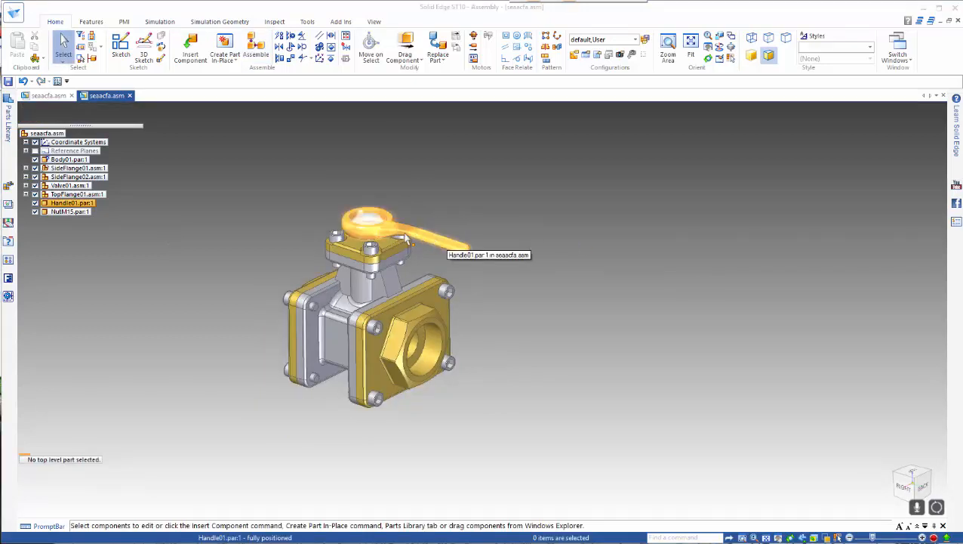
Inspect the valve handle from the side and open Handle01 for editing in place within the assembly.
scroll(405, 239, down, 2)
scroll(401, 230, up, 6)
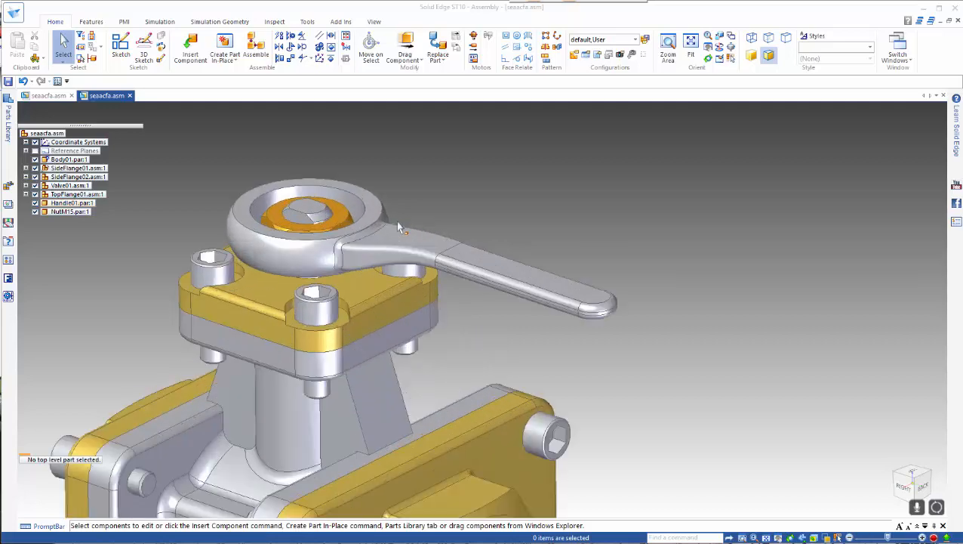
scroll(399, 226, up, 5)
key(ctrl+r)
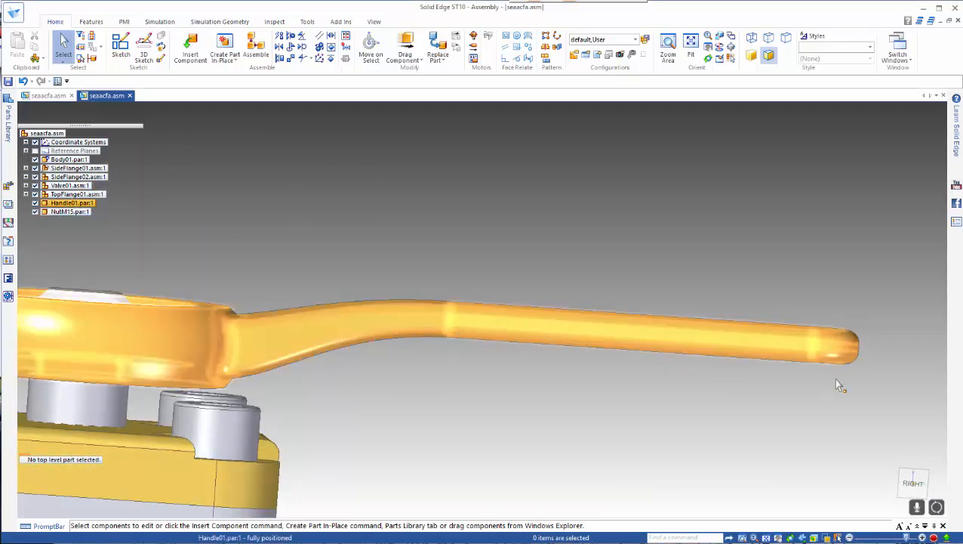
scroll(502, 362, down, 4)
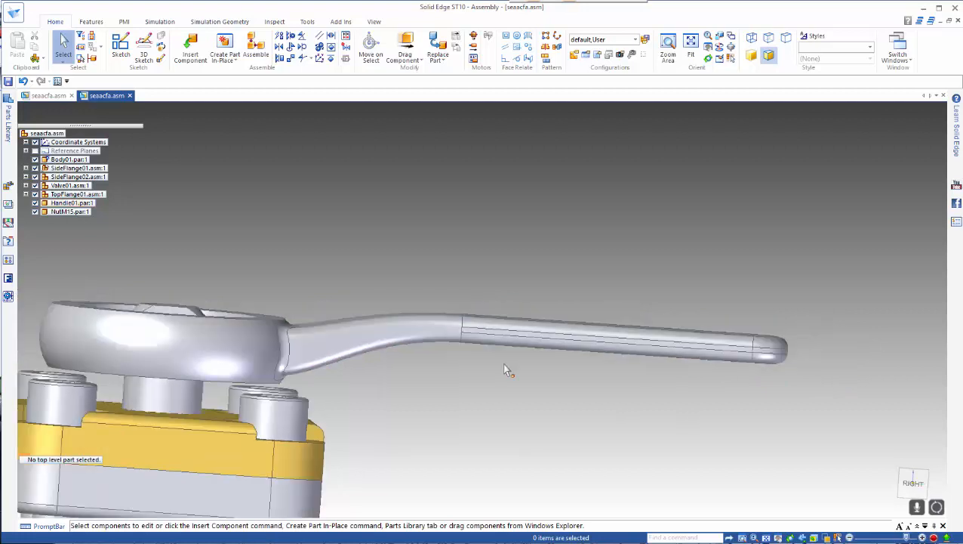
middle_drag(502, 364, 466, 400)
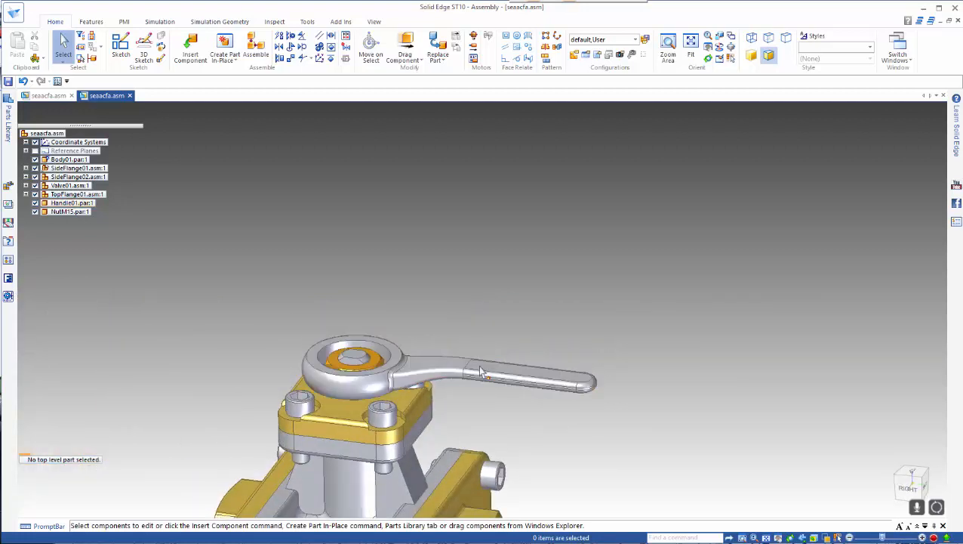
double_click(480, 369)
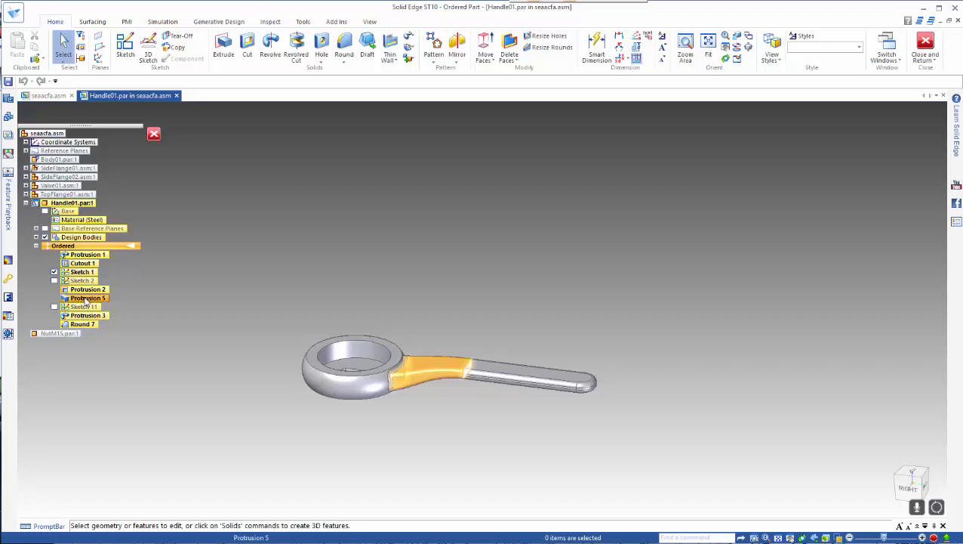
Reorder Protrusion 5 below Protrusion 3 in Handle01, and move Protrusion 3 together with its preceding features to synchronous.
click(87, 298)
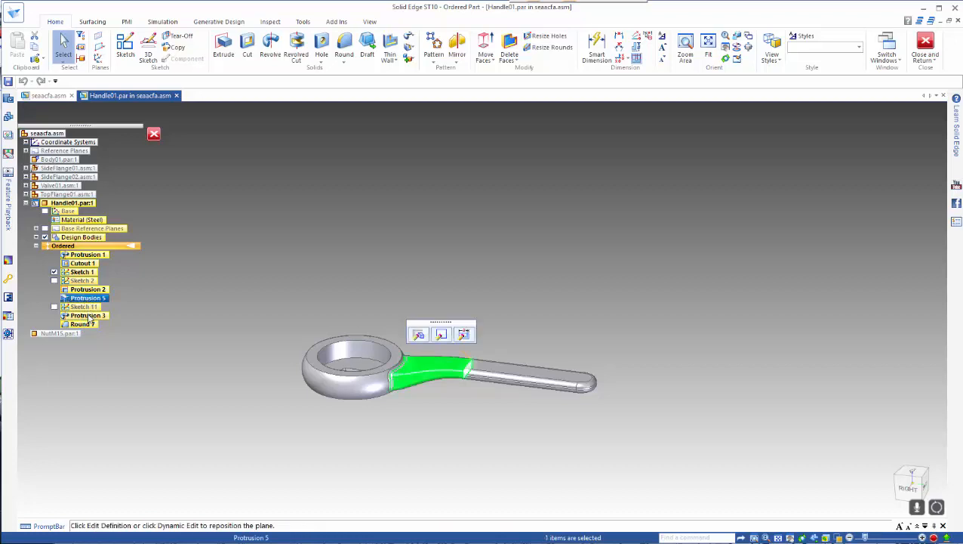
drag(89, 323, 88, 320)
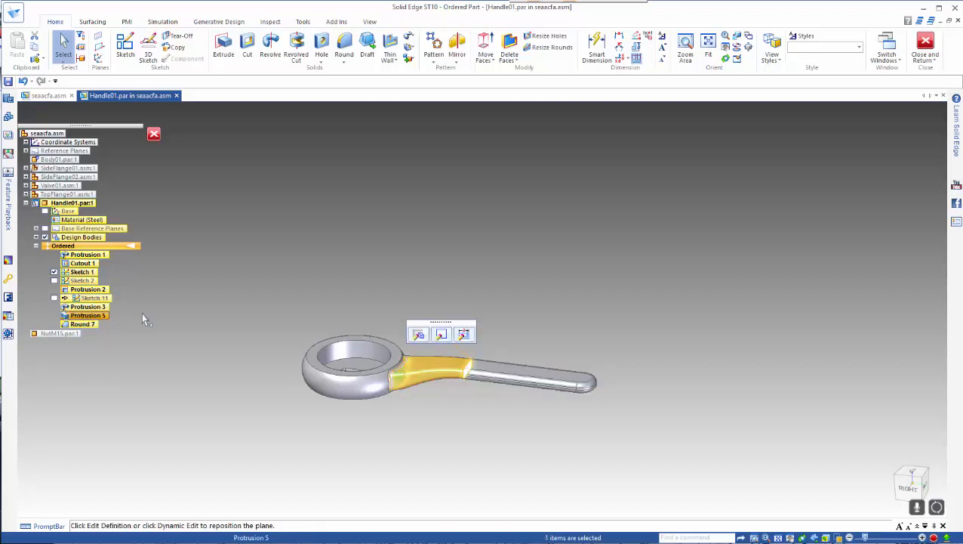
click(79, 317)
right_click(76, 308)
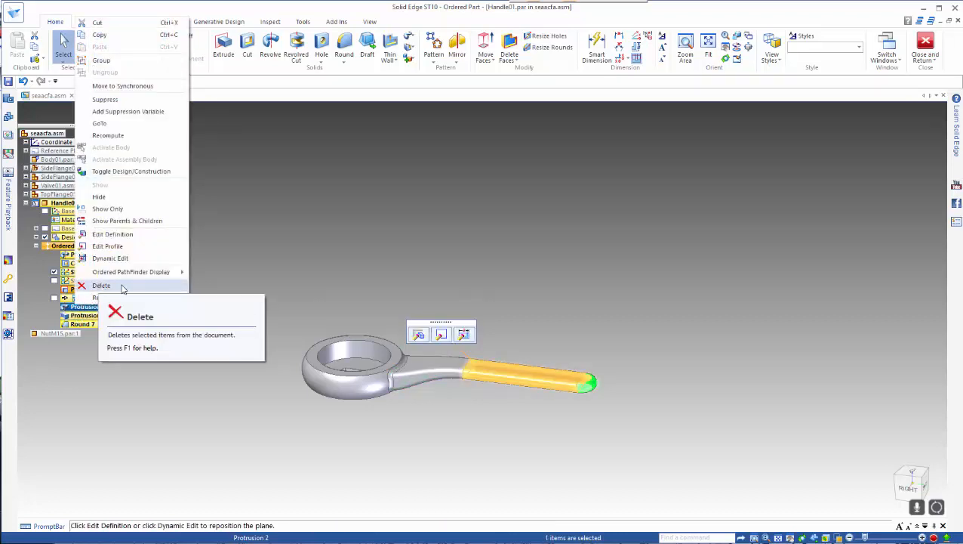
click(142, 86)
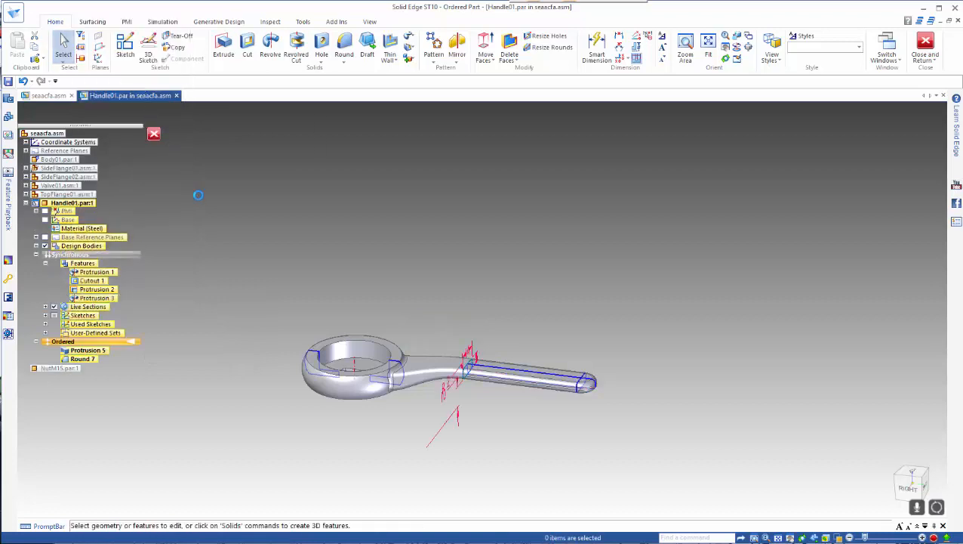
Hide all live sections of the handle and view the part from several sides.
click(54, 306)
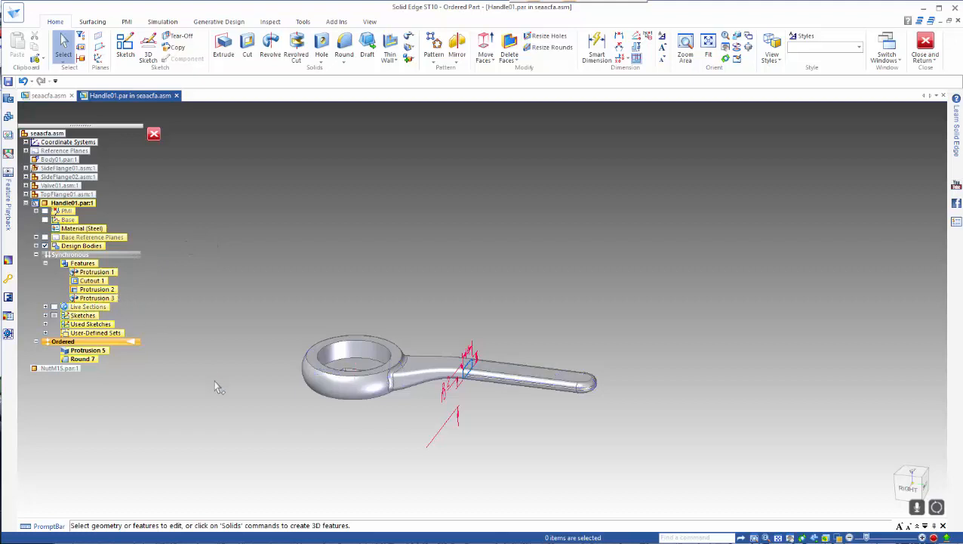
middle_drag(215, 387, 332, 394)
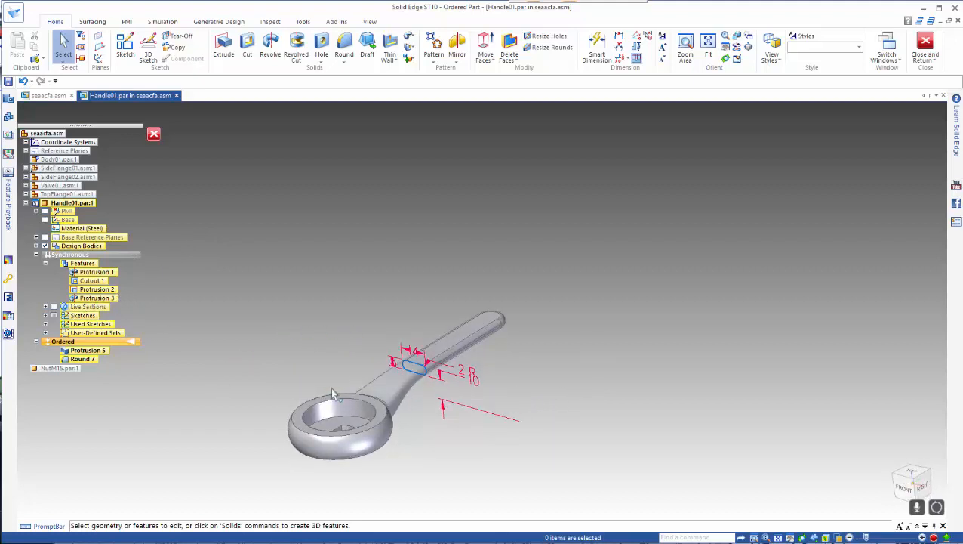
middle_drag(377, 474, 214, 315)
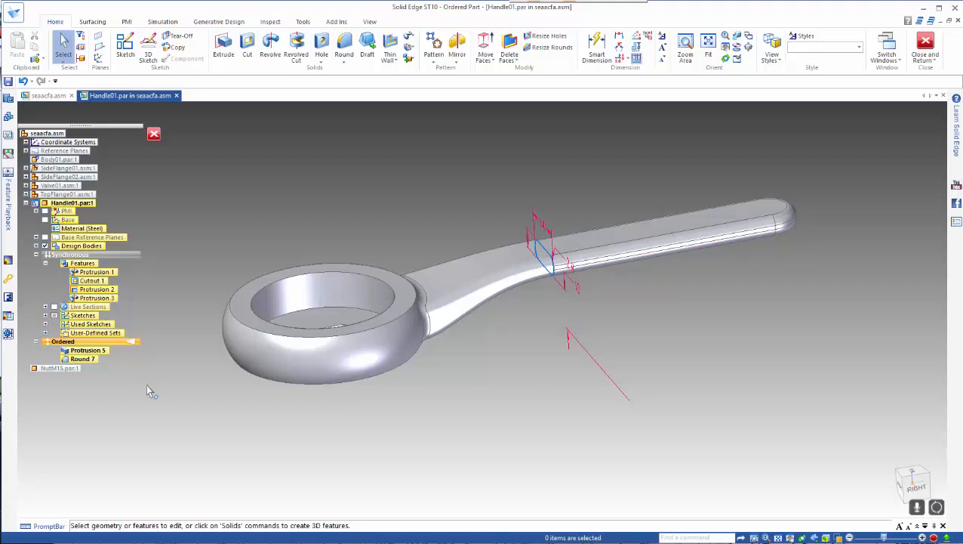
Delete the ordered Protrusion 5 joining the handle's ring and grip, along with Sketch 1.
click(105, 352)
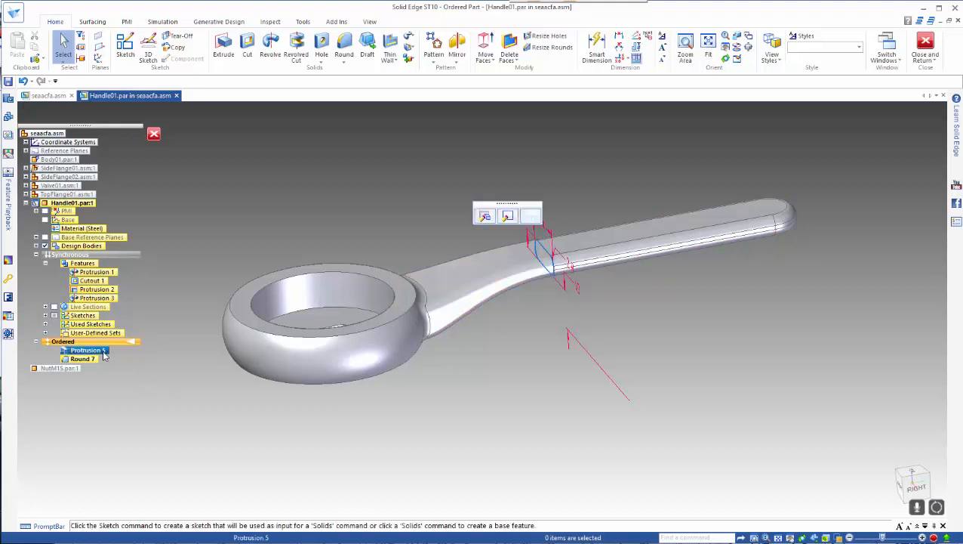
key(Delete)
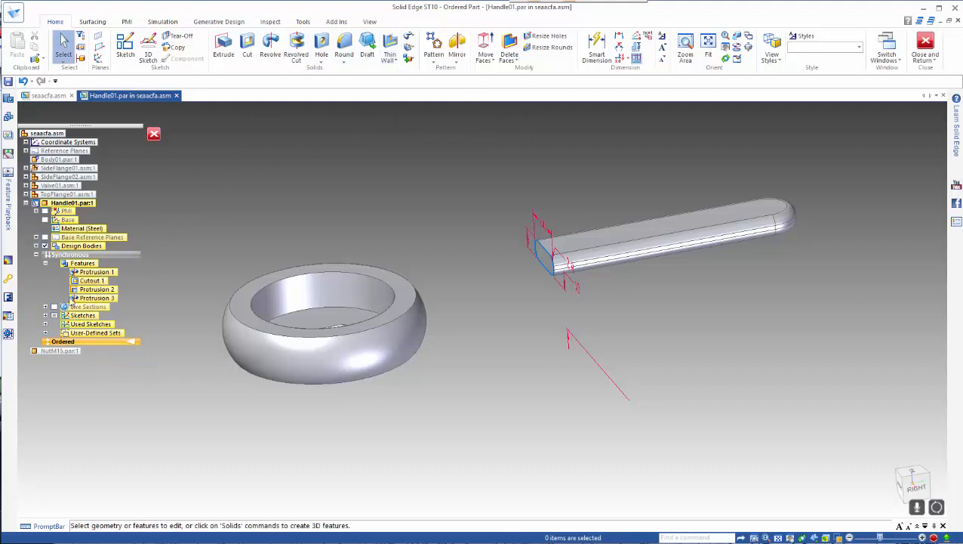
click(45, 307)
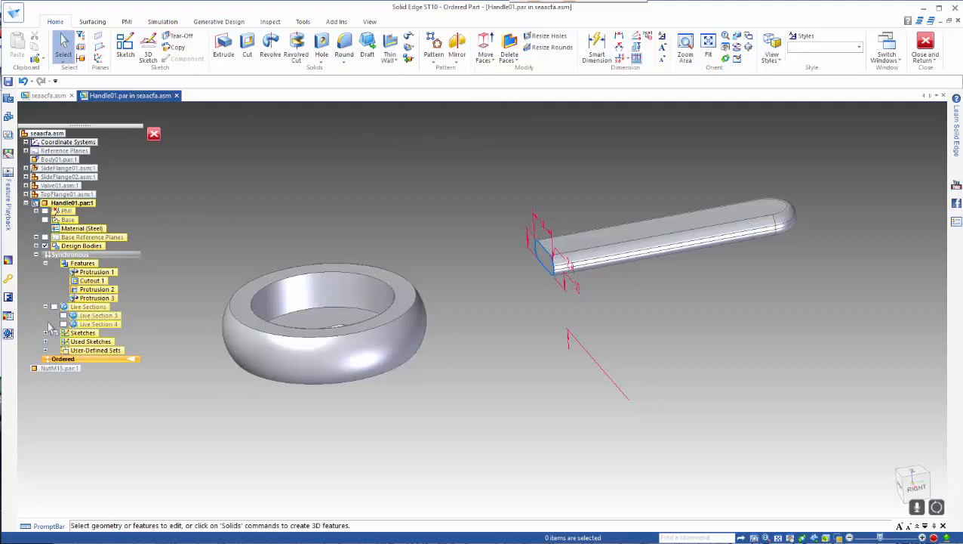
click(45, 333)
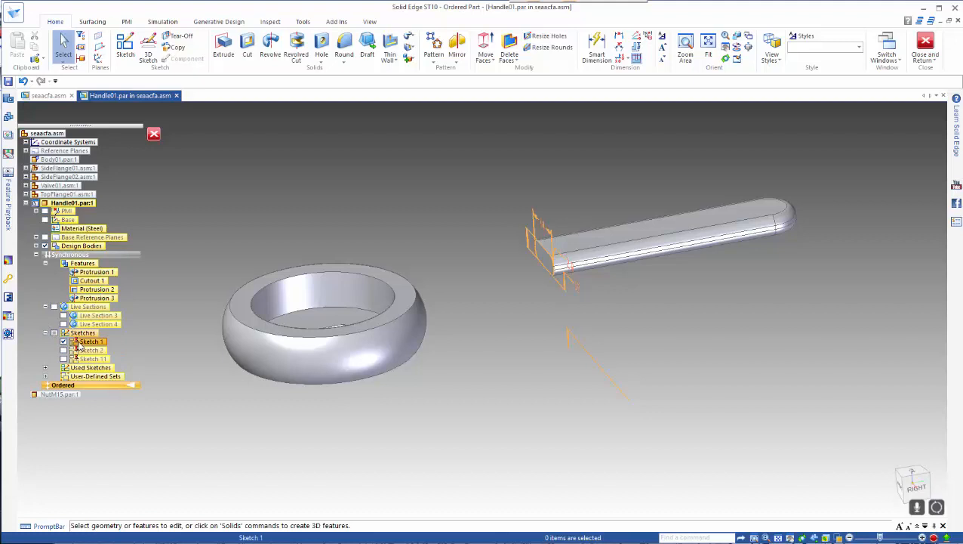
click(89, 341)
key(Delete)
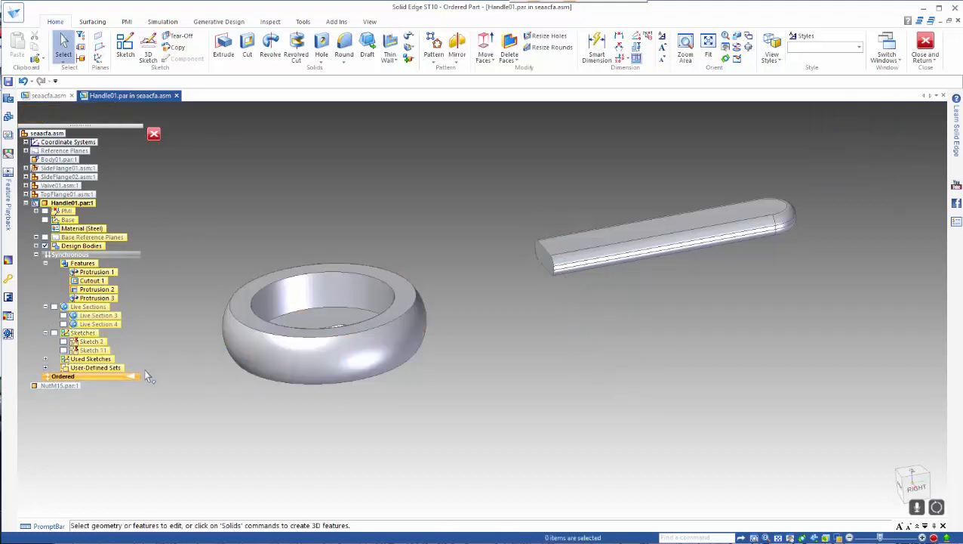
Create a lofted protrusion from the Sketch 2 profile at the ring to the edge chain of the grip's inner end face.
click(408, 37)
click(424, 72)
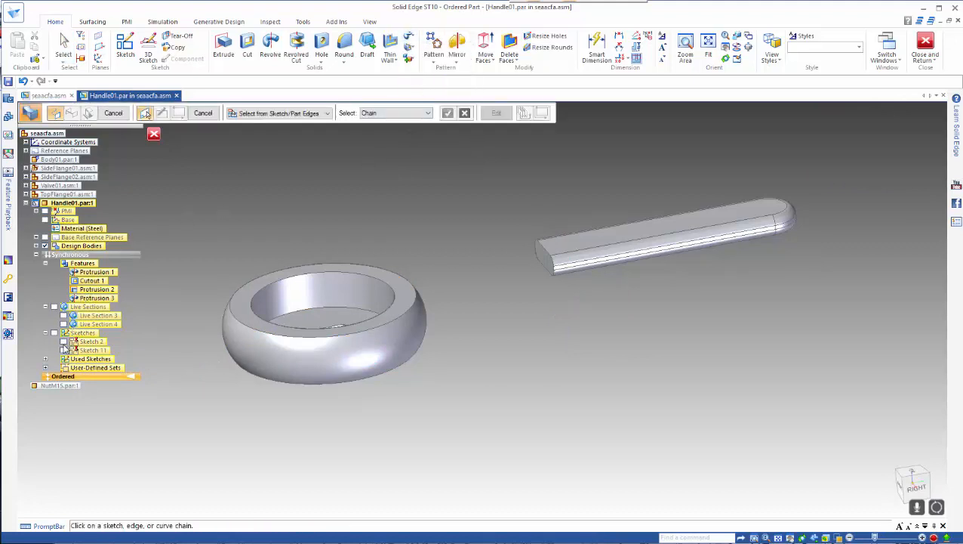
click(64, 342)
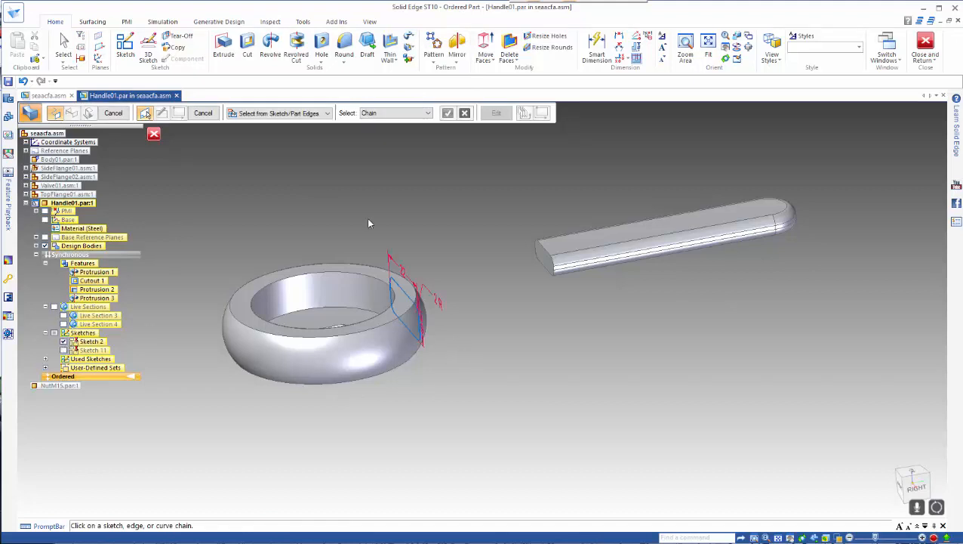
mouse_move(452, 424)
middle_down()
mouse_move(367, 427)
mouse_move(427, 379)
middle_up()
click(437, 335)
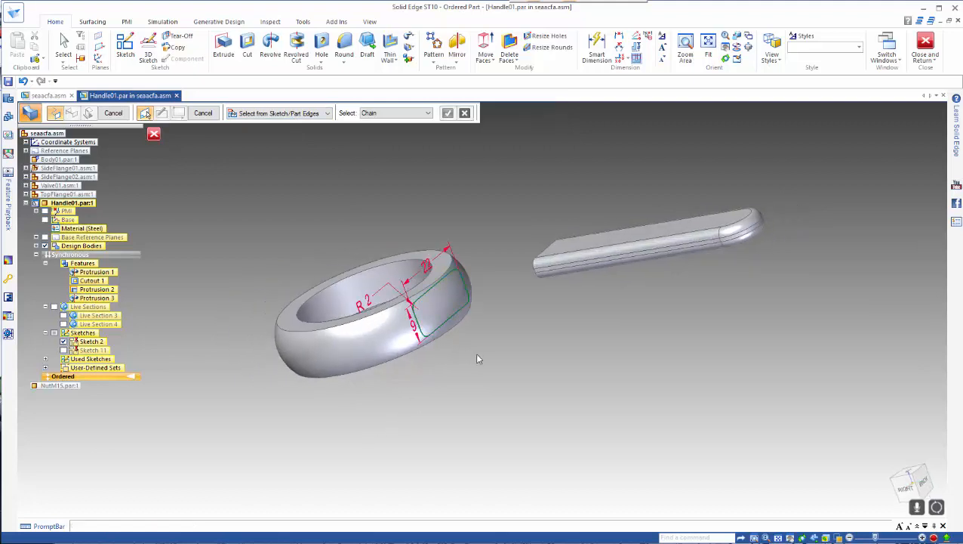
mouse_move(475, 352)
middle_down()
mouse_move(575, 309)
mouse_move(589, 325)
mouse_move(582, 317)
middle_up()
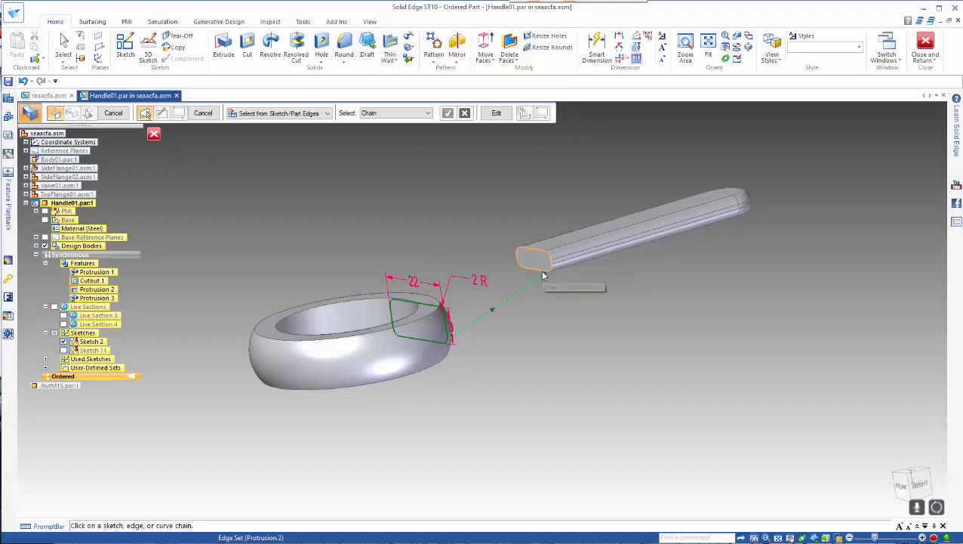
click(543, 274)
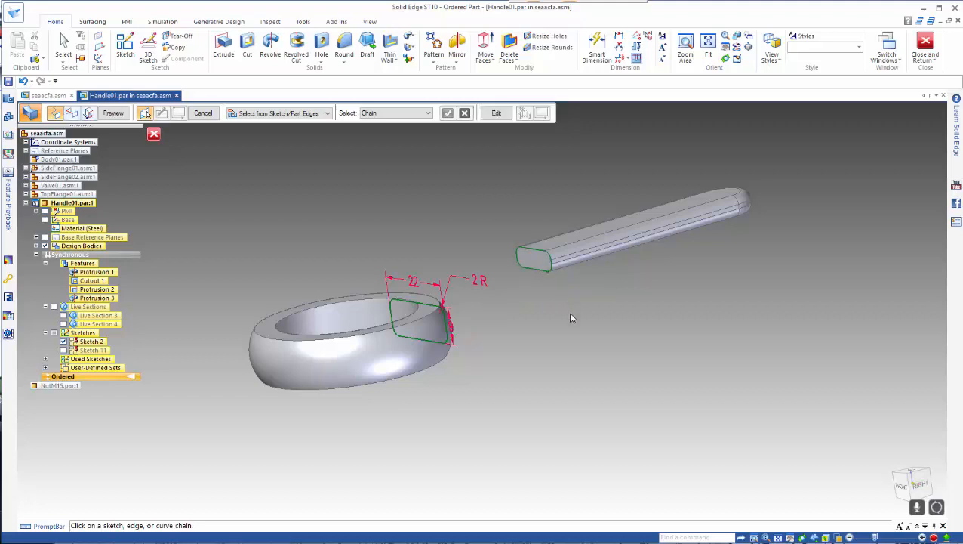
right_click(568, 311)
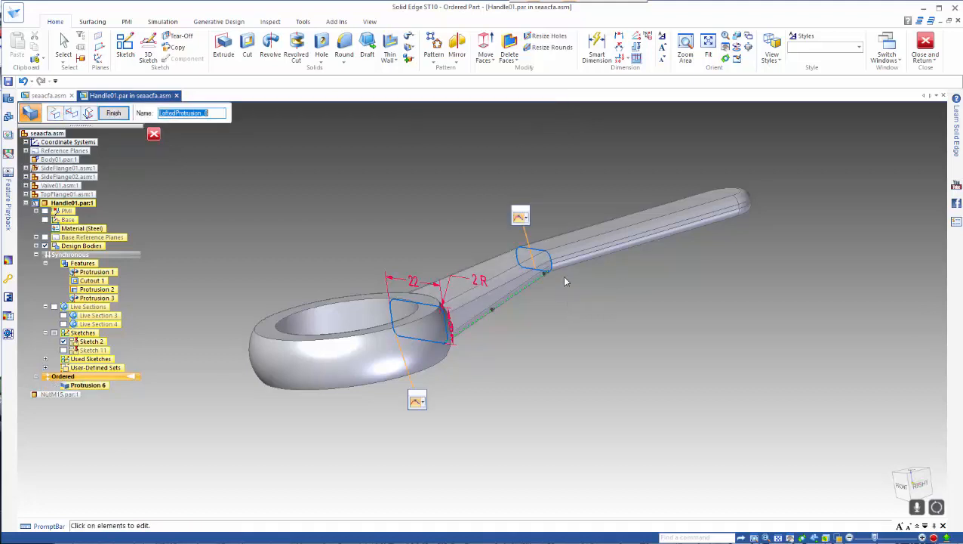
Set the loft's end condition to Curvature Continuous at the grip, change the ring-side condition from Natural, and finish the loft.
click(521, 218)
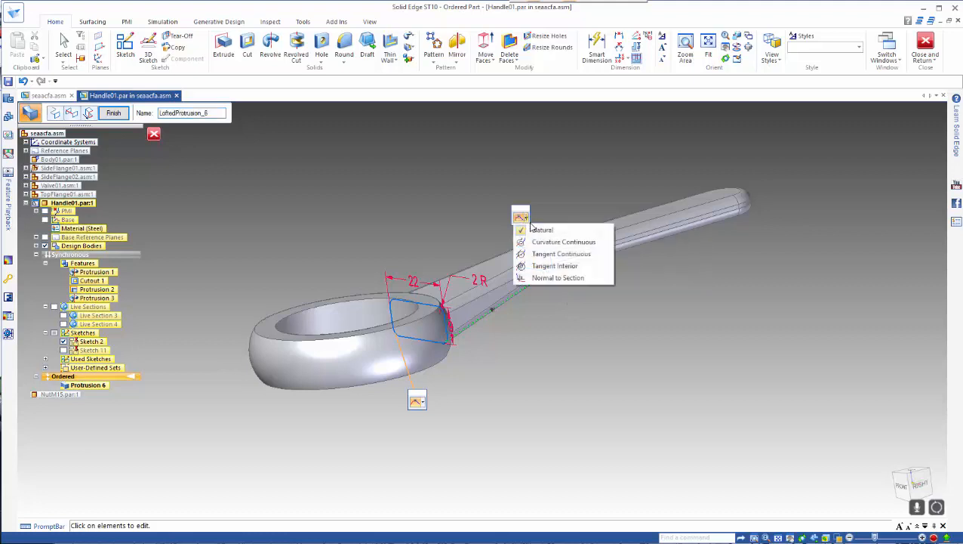
click(568, 241)
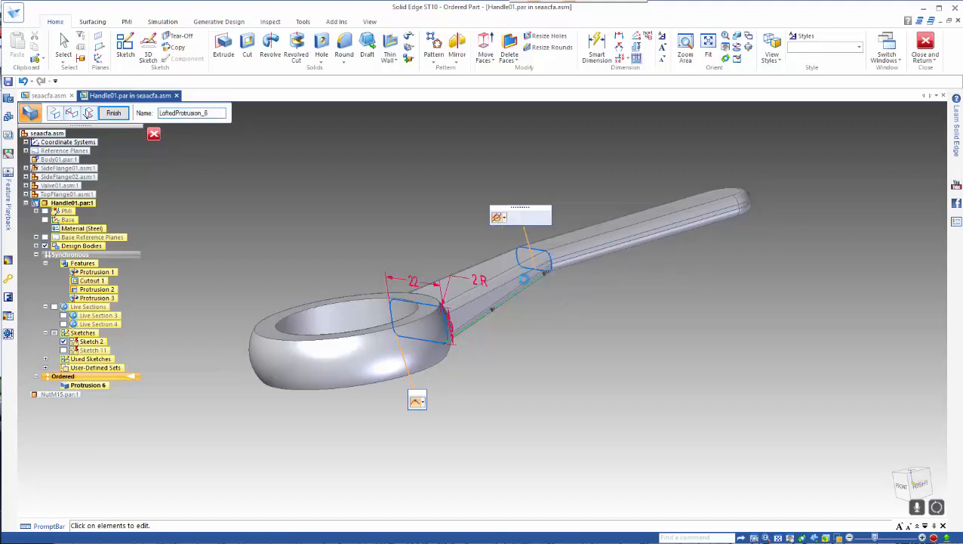
click(417, 400)
click(438, 421)
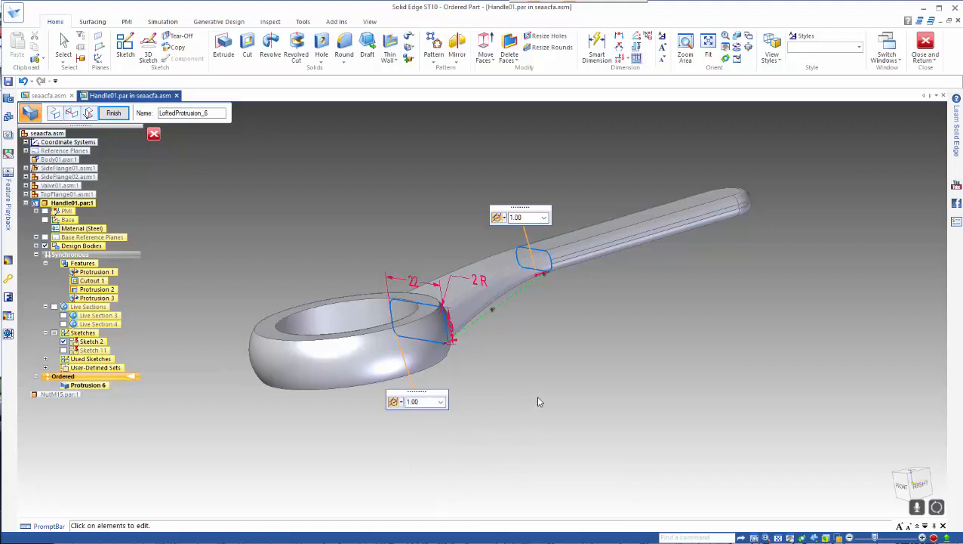
middle_drag(536, 394, 474, 386)
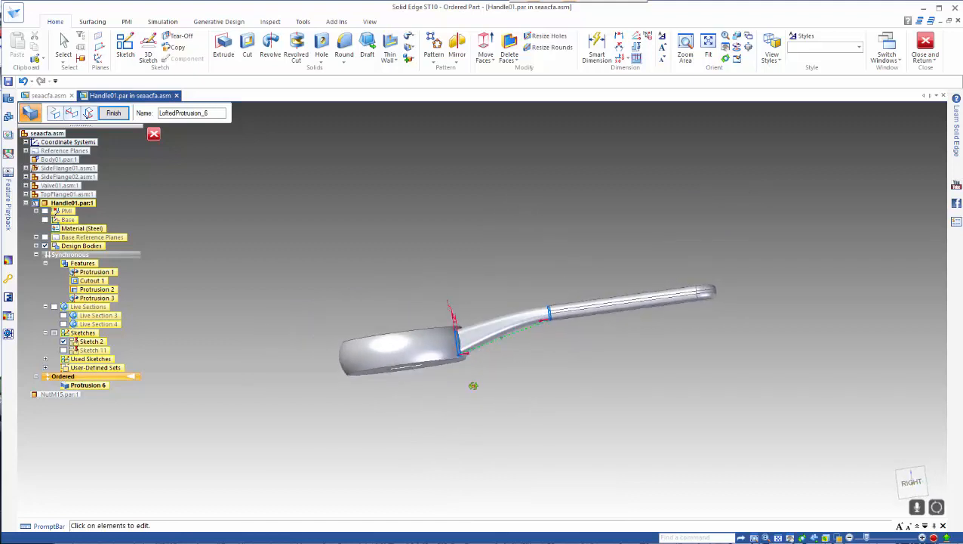
right_click(542, 367)
Round the edge chain where the loft meets the ring with a 1 mm radius.
scroll(457, 346, up, 5)
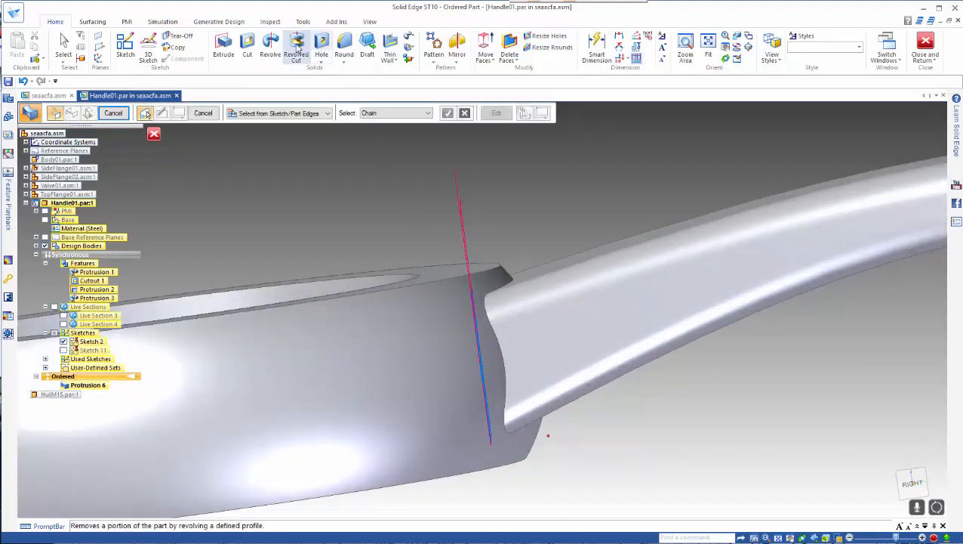
click(344, 49)
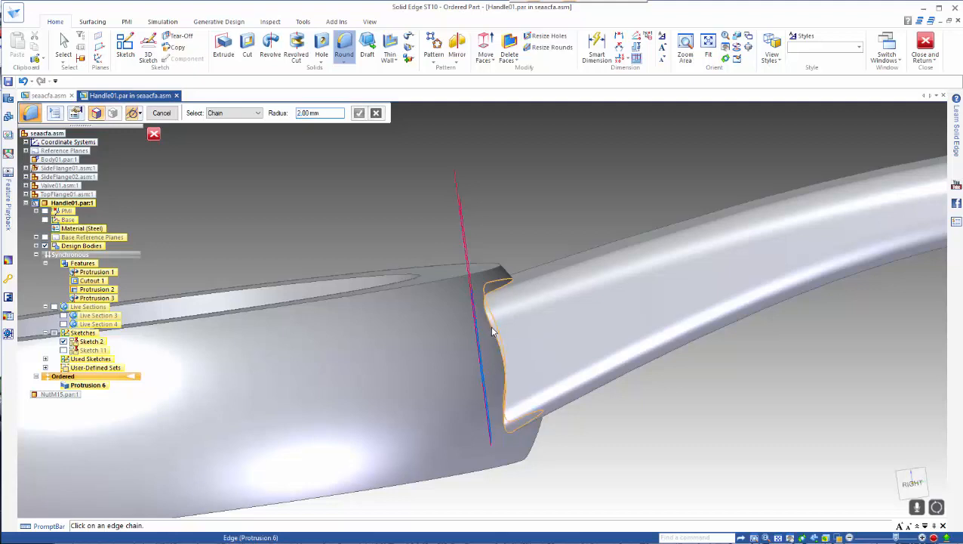
click(493, 330)
middle_drag(458, 225, 422, 256)
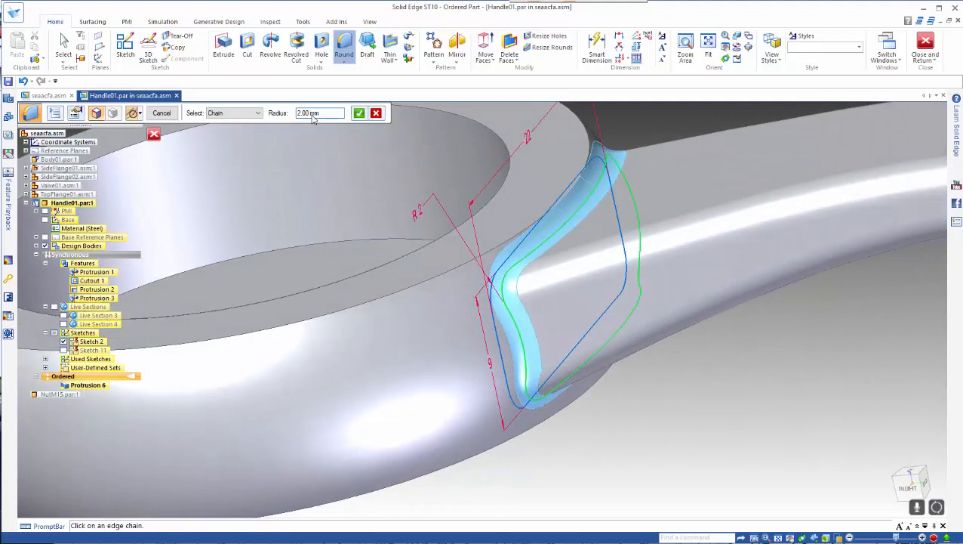
text(1)
key(Return)
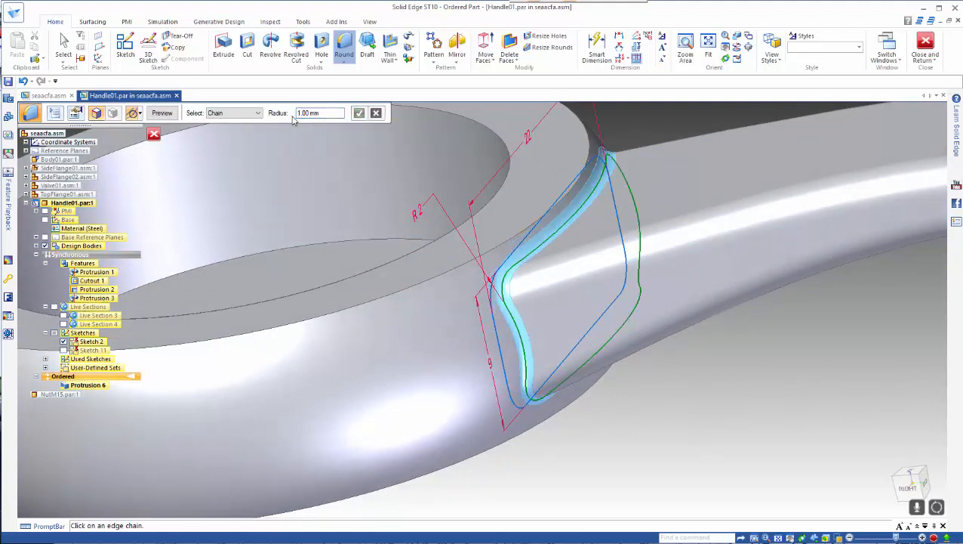
right_click(708, 418)
right_click(708, 418)
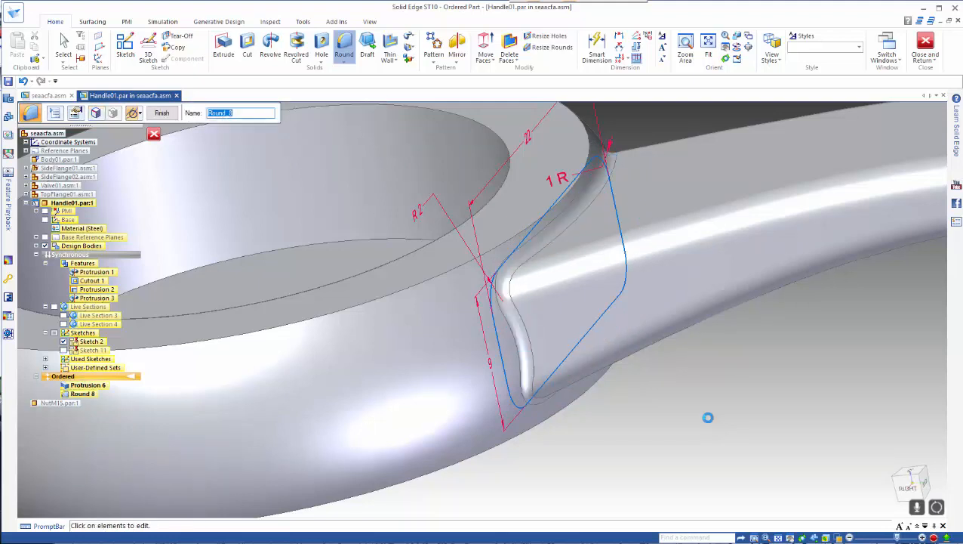
key(Escape)
Switch Handle01 to the synchronous environment and hide Sketch 2.
scroll(708, 418, down, 3)
scroll(708, 421, down, 6)
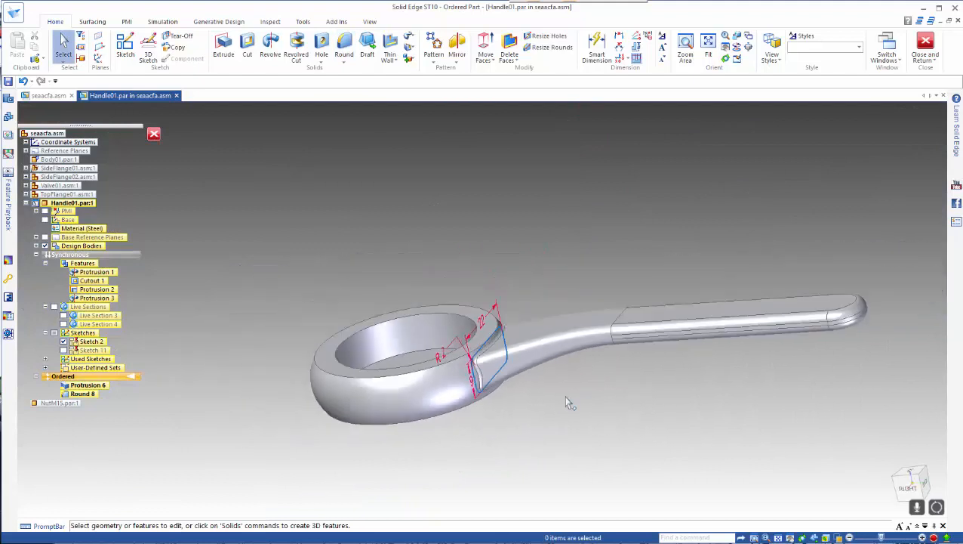
middle_drag(572, 406, 607, 403)
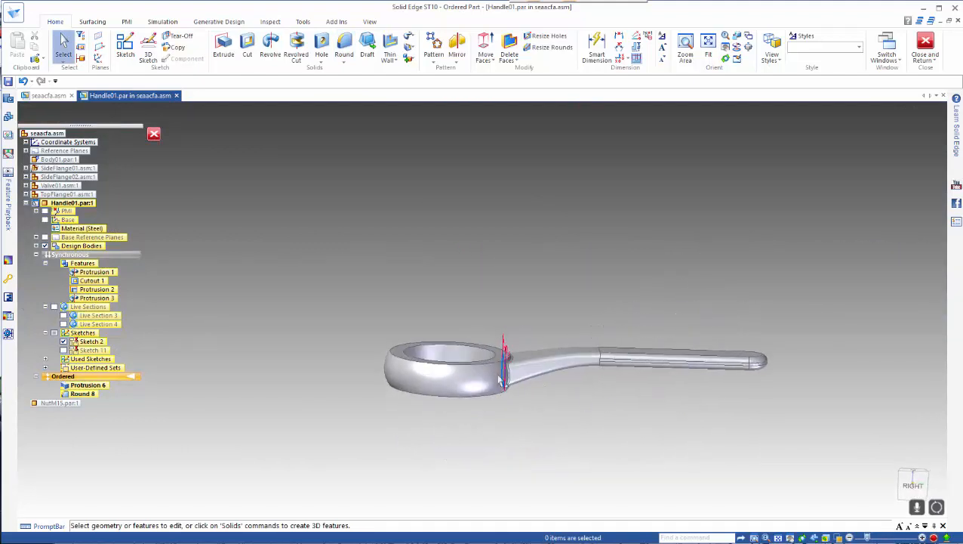
click(82, 254)
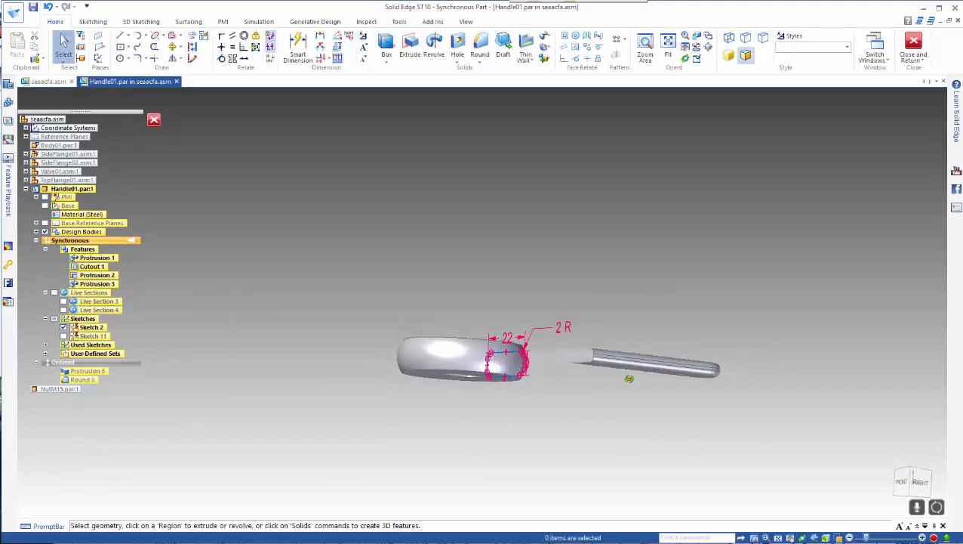
middle_drag(629, 379, 611, 446)
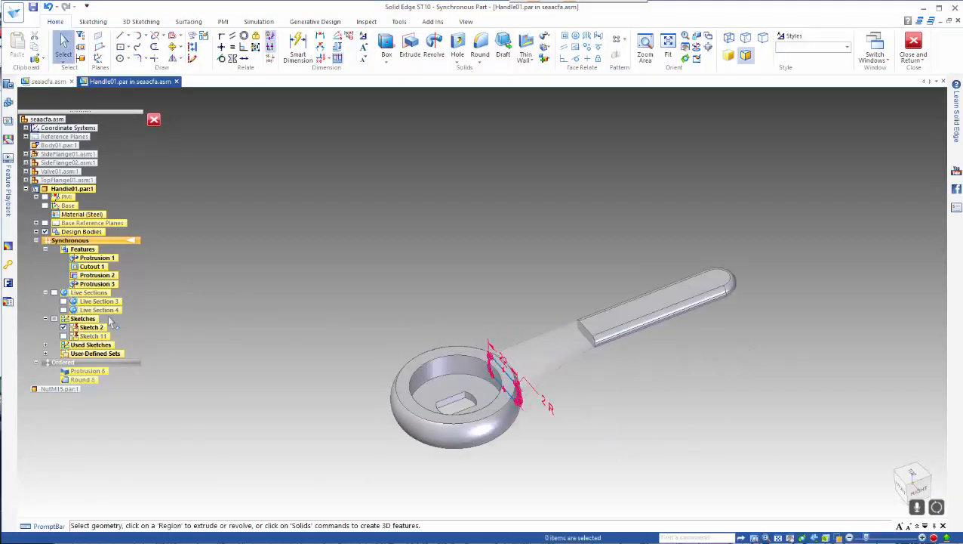
click(64, 328)
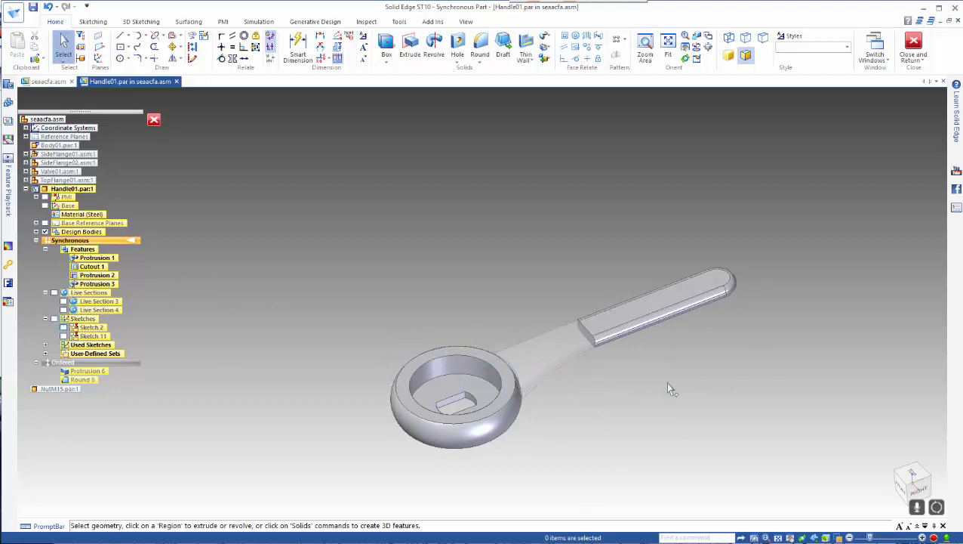
middle_drag(668, 389, 608, 363)
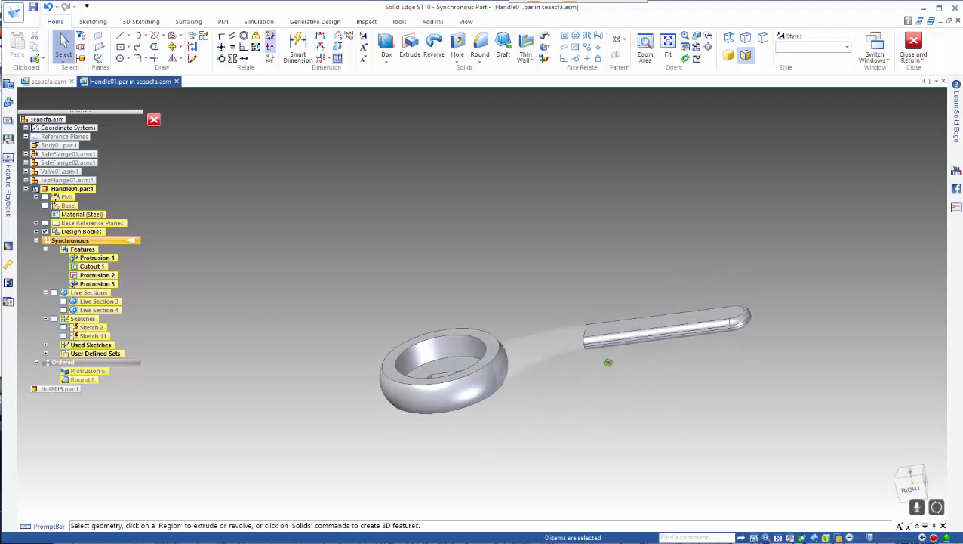
Select all the grip's faces, relocate the steering wheel to its inner end, and move the grip 10 mm lengthwise away from the ring.
drag(555, 264, 774, 420)
middle_drag(681, 425, 702, 417)
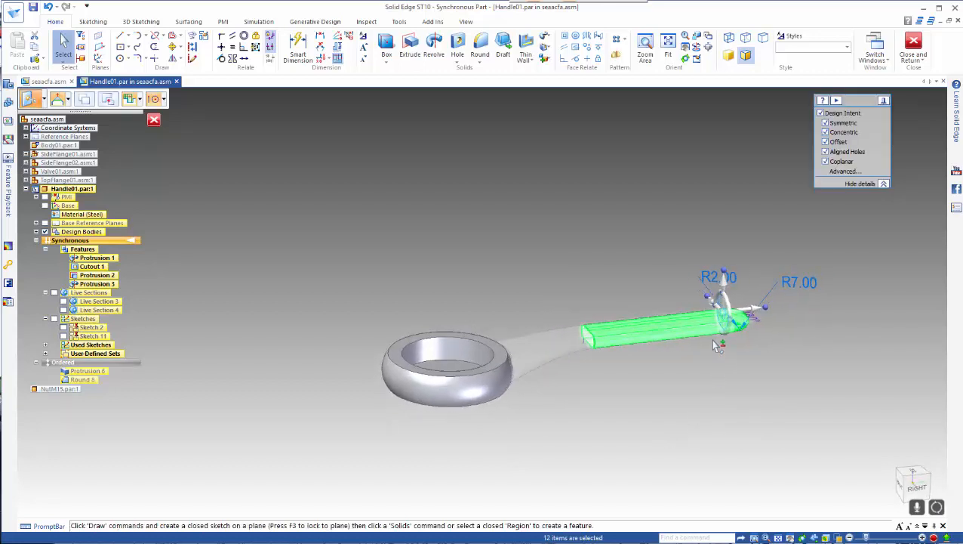
drag(702, 324, 591, 338)
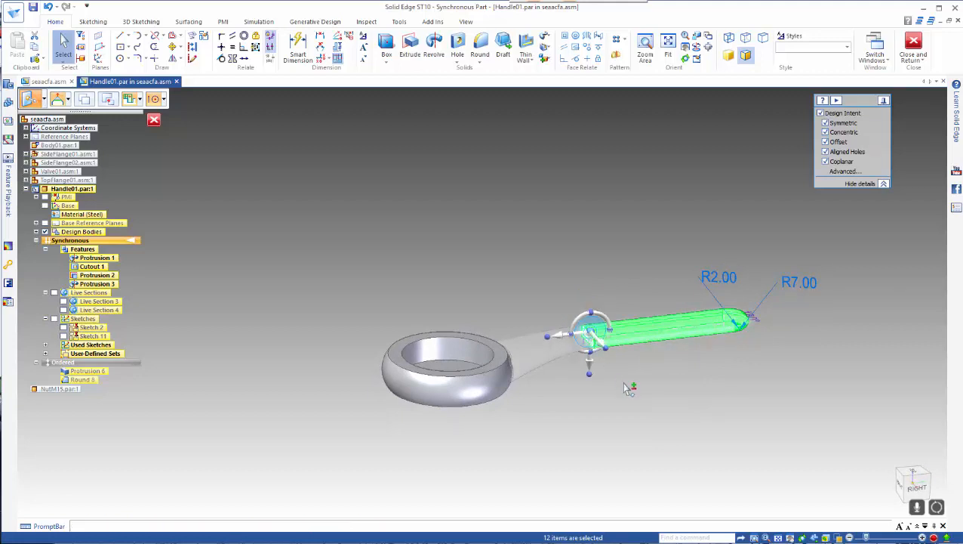
scroll(621, 381, up, 3)
middle_drag(617, 329, 634, 404)
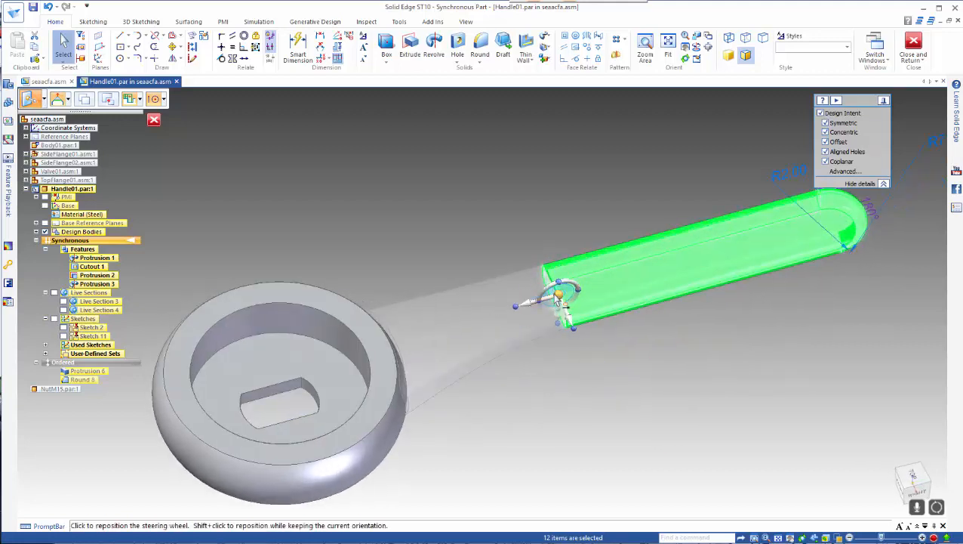
click(555, 302)
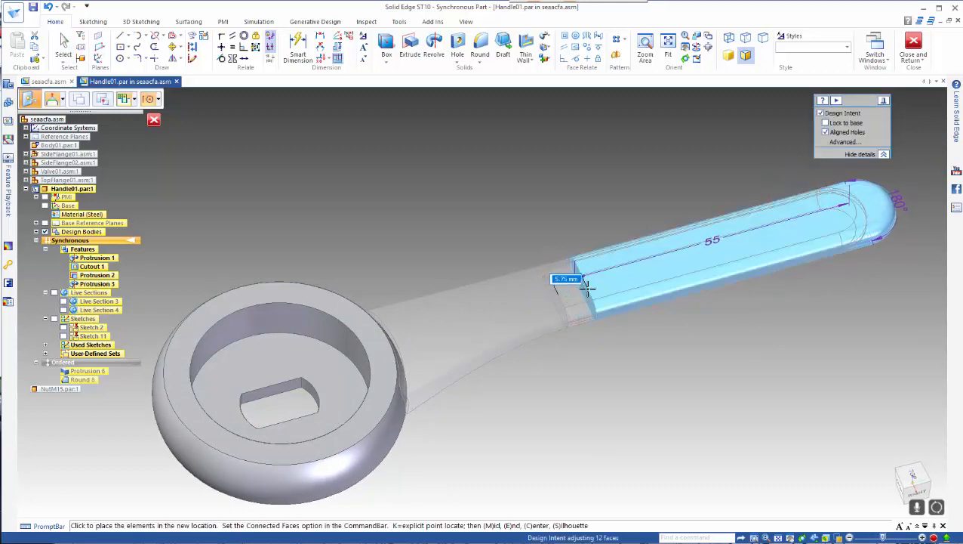
text(10)
key(Return)
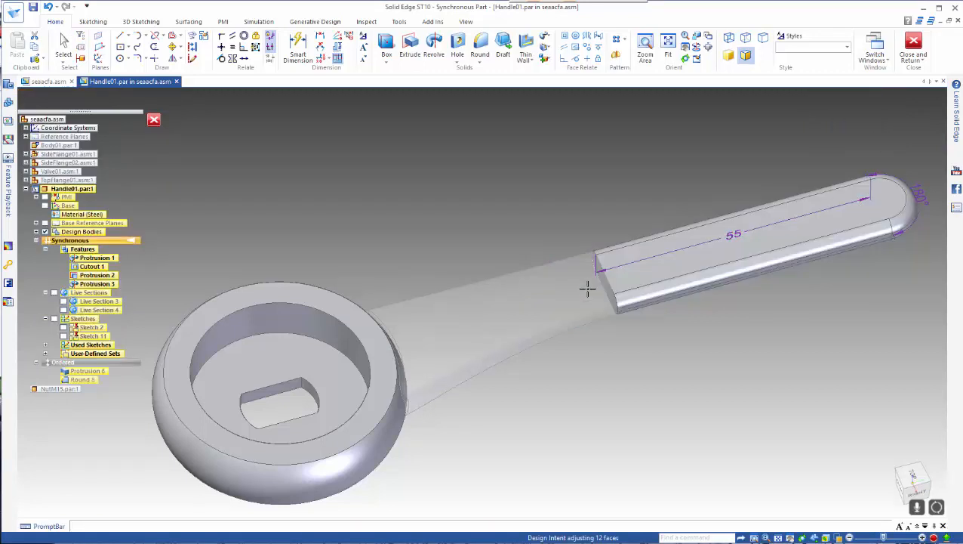
Rotate the grip by -5° about its inner end in the side view.
middle_drag(642, 373, 624, 287)
click(614, 254)
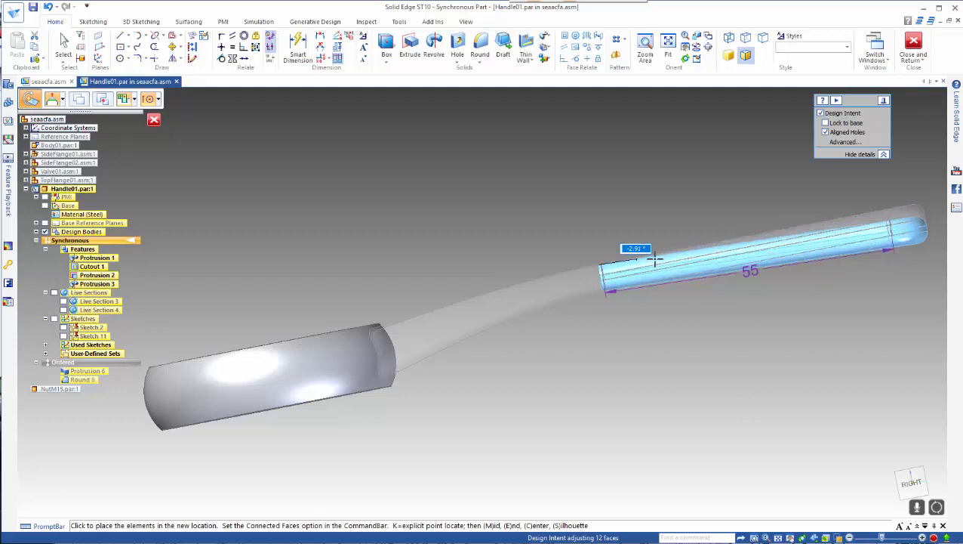
text(-)
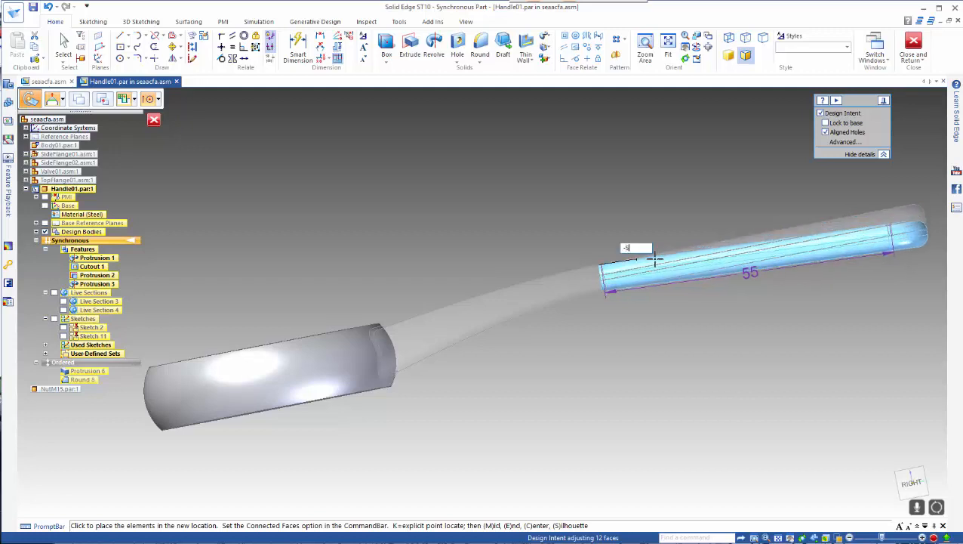
text(5)
key(Return)
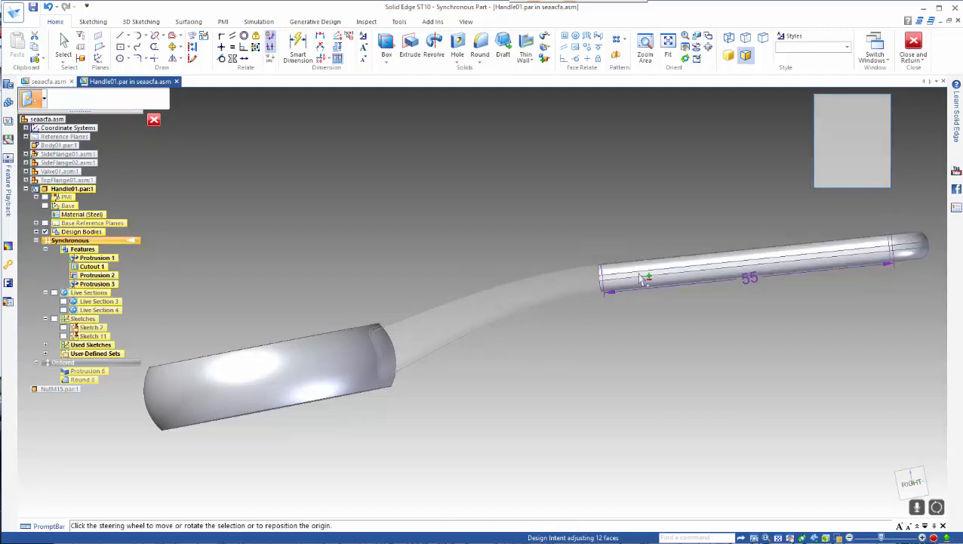
Switch back to the ordered environment and examine the loft and round between the ring and the moved grip.
click(114, 363)
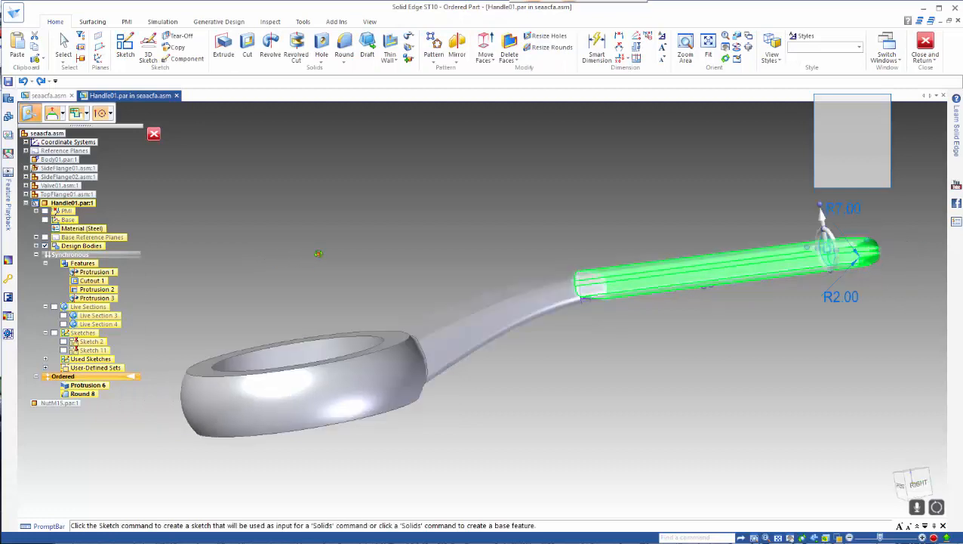
middle_drag(318, 253, 412, 270)
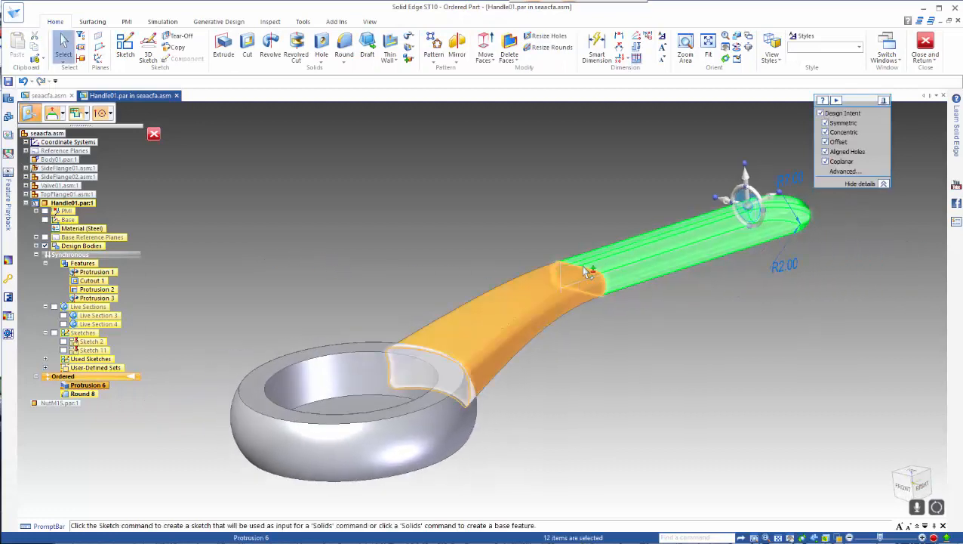
middle_drag(615, 373, 555, 371)
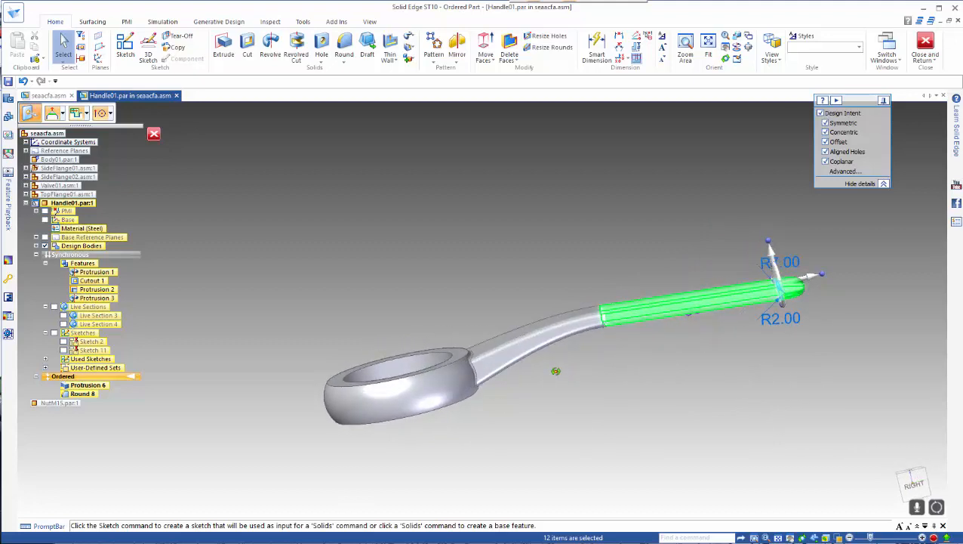
Close the handle and return to the assembly, then open Handle01 for editing from the first seaacfa.asm window.
click(925, 45)
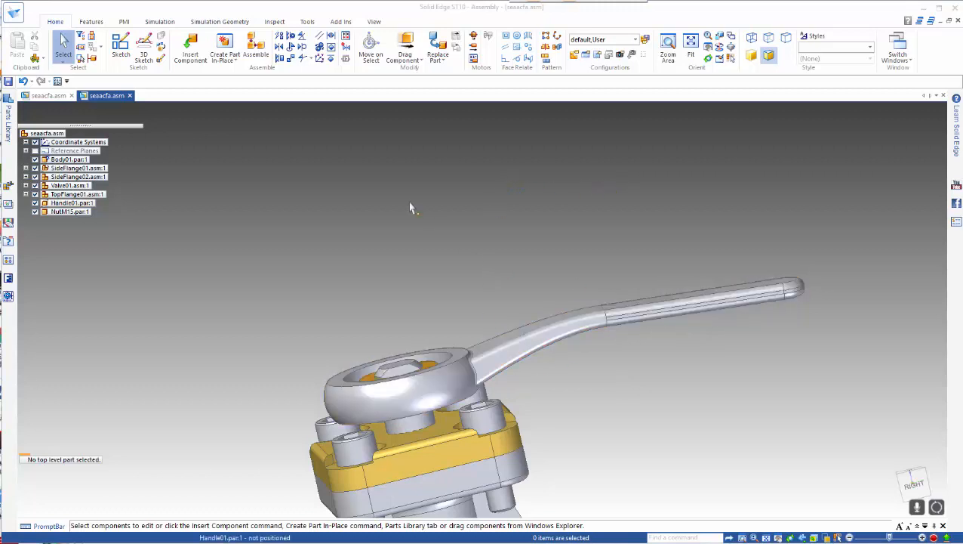
click(49, 96)
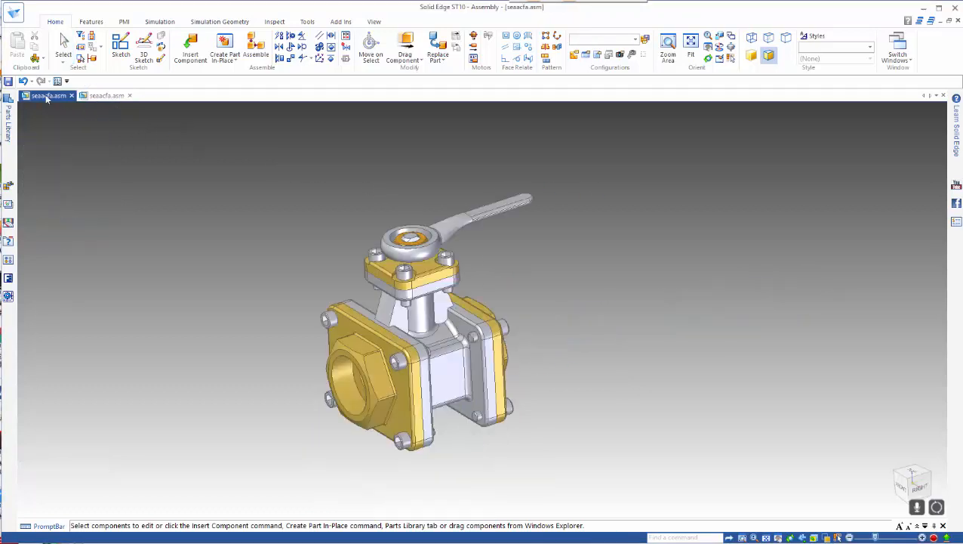
double_click(463, 226)
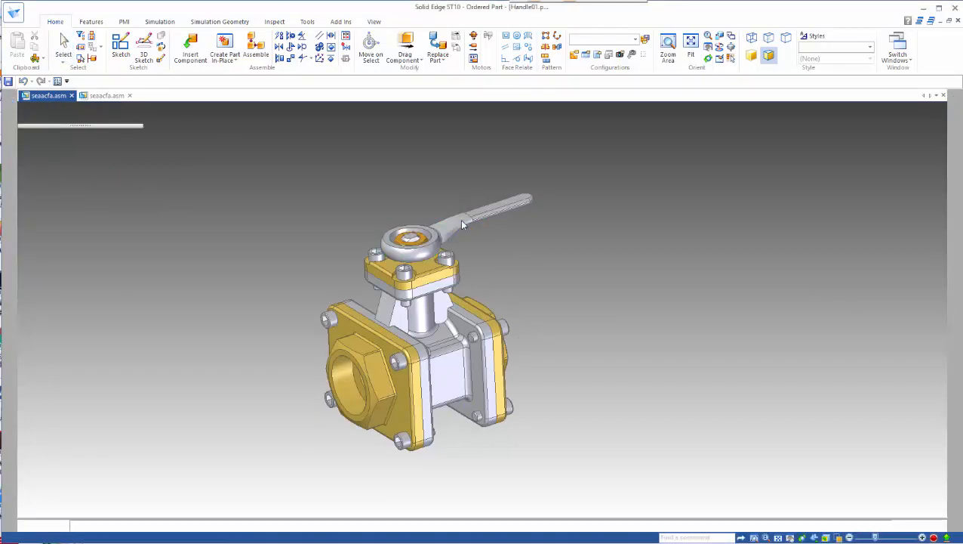
Try to redefine the grip protrusion by deselecting its profile and removing the link to its sketch.
scroll(422, 205, up, 4)
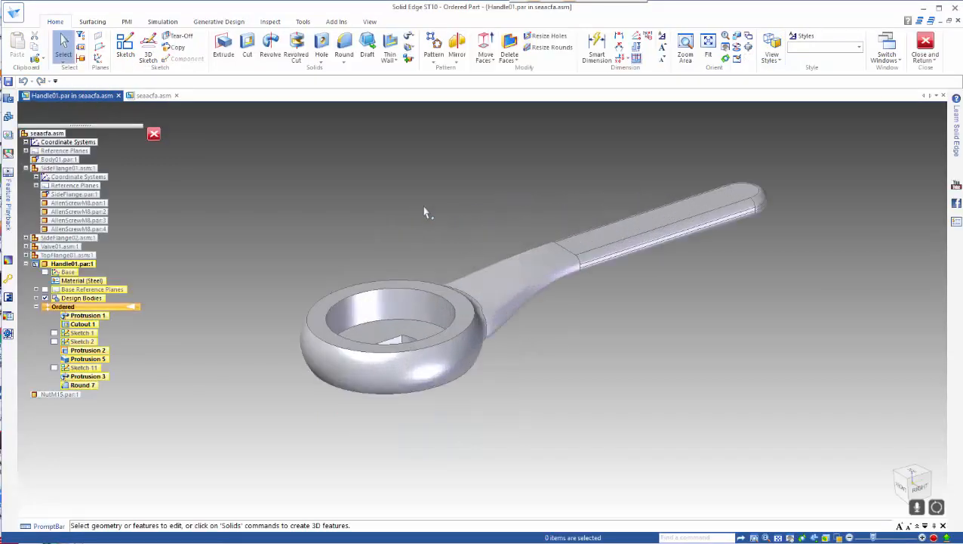
middle_drag(610, 453, 579, 440)
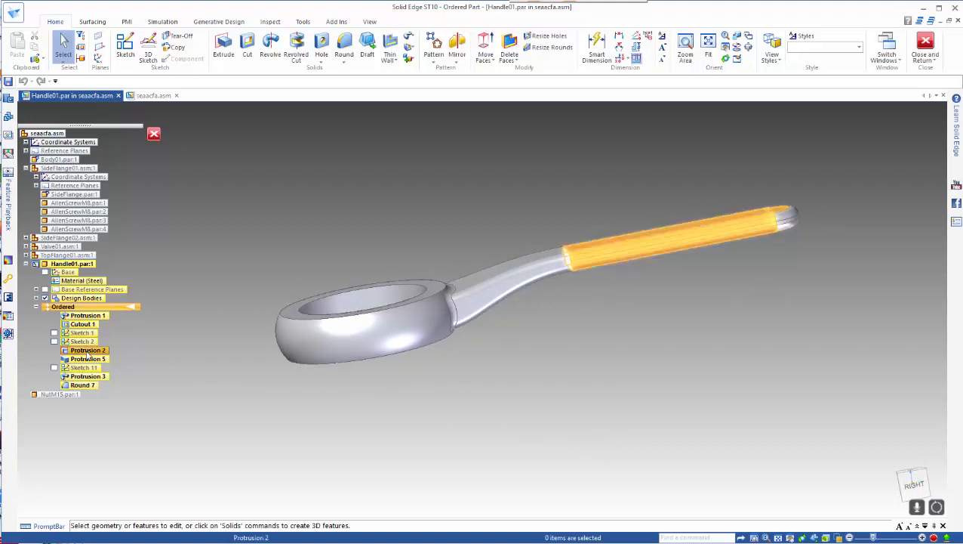
click(88, 352)
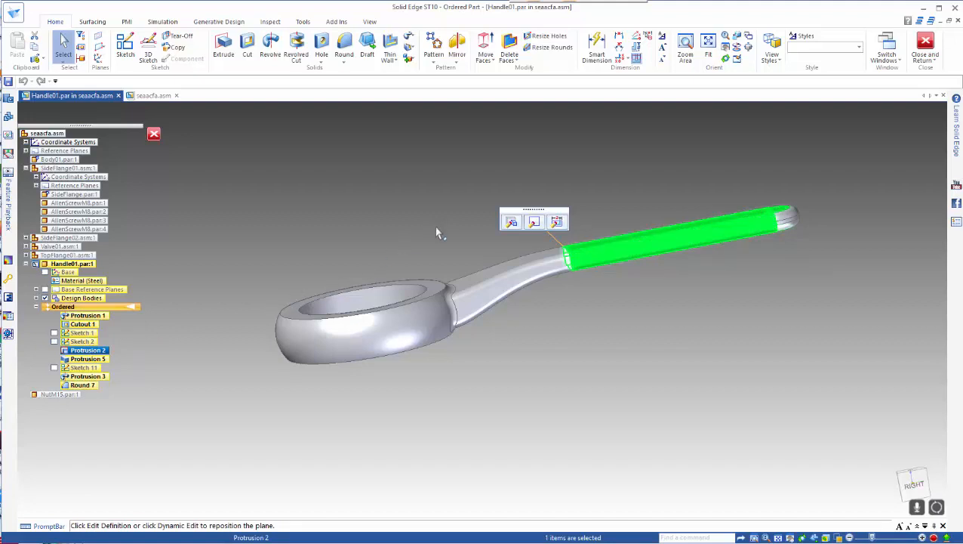
middle_drag(548, 370, 604, 387)
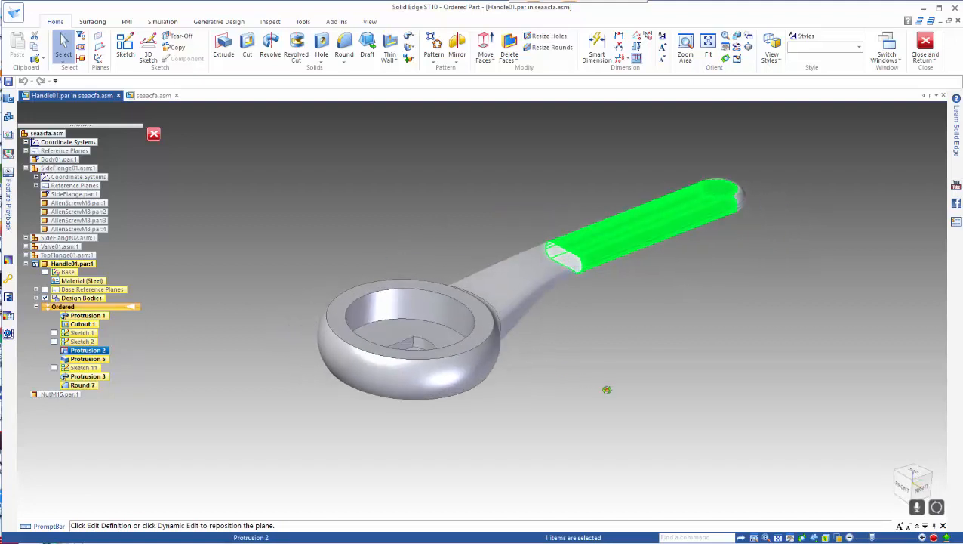
click(511, 222)
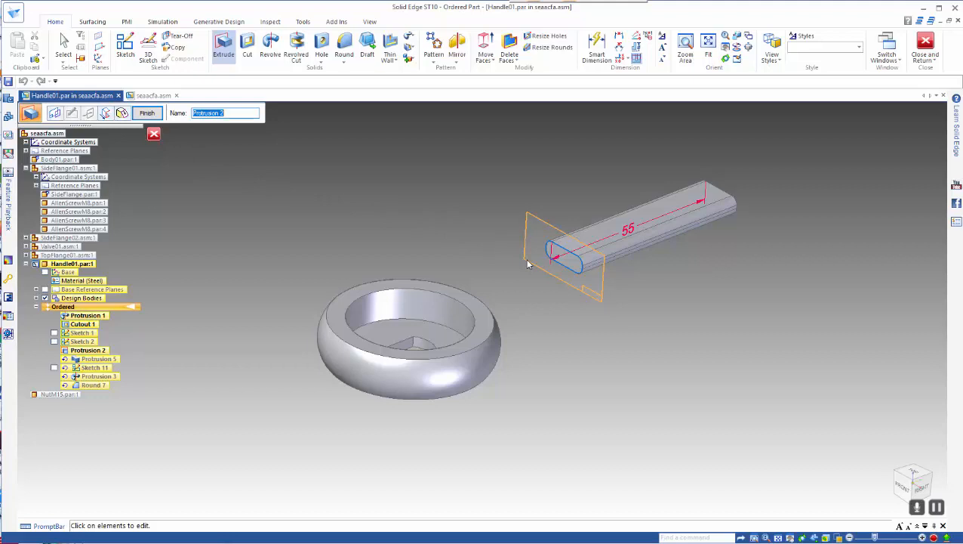
scroll(528, 263, down, 3)
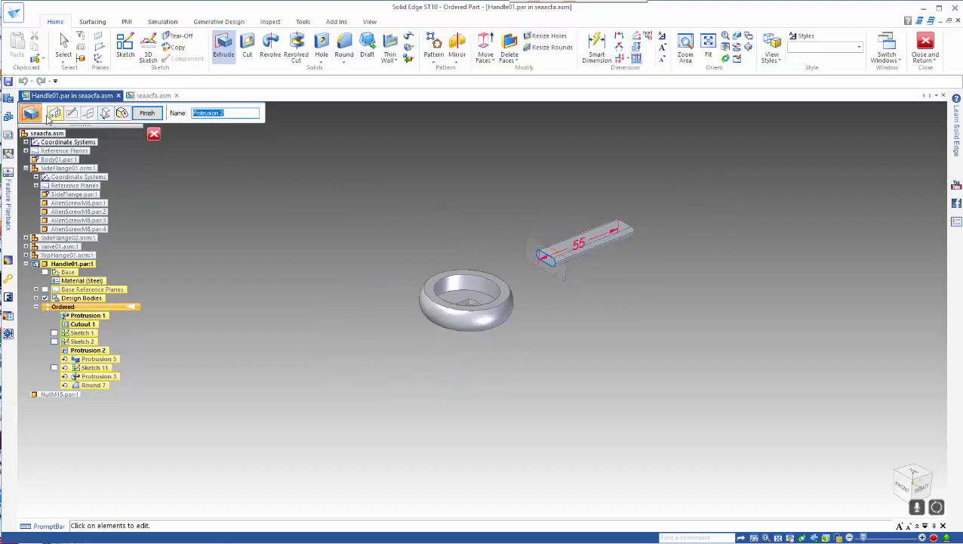
click(55, 114)
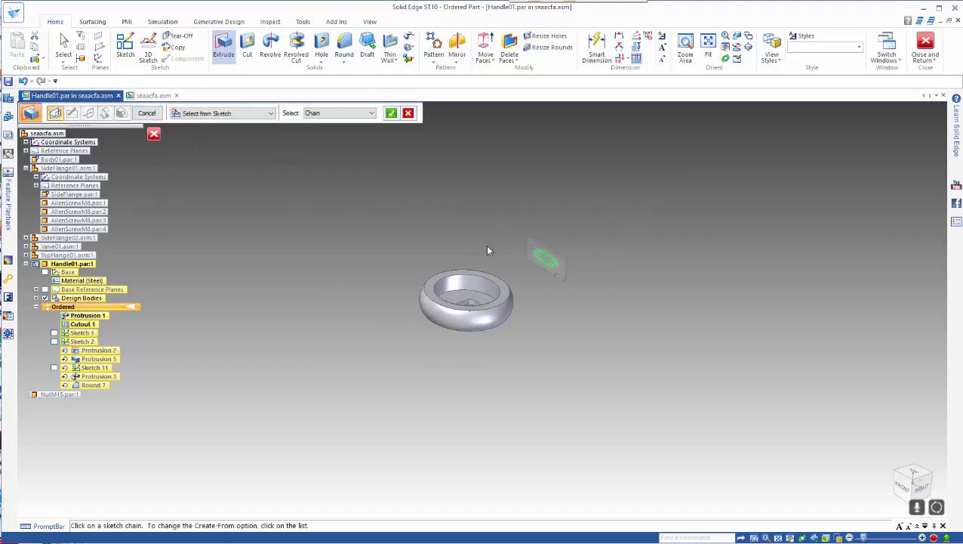
scroll(487, 251, up, 3)
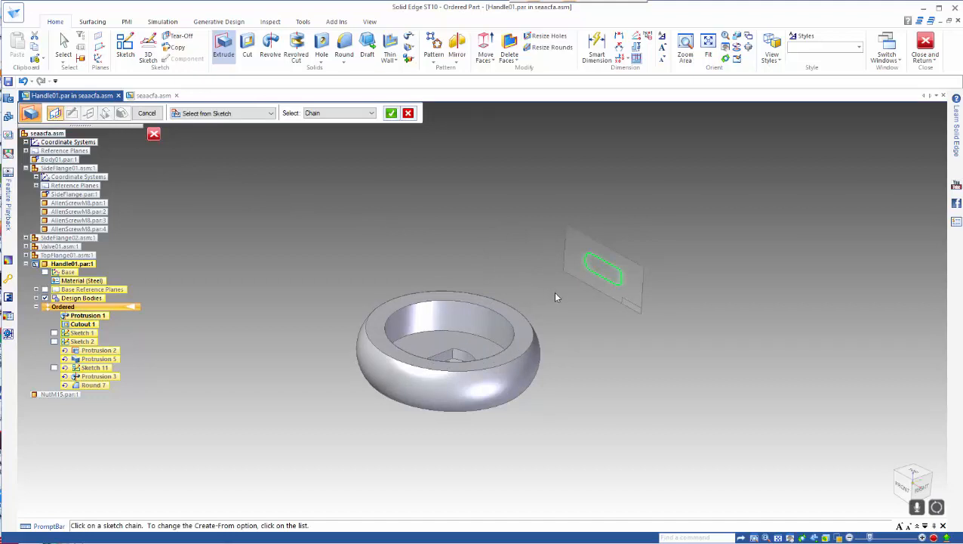
click(408, 114)
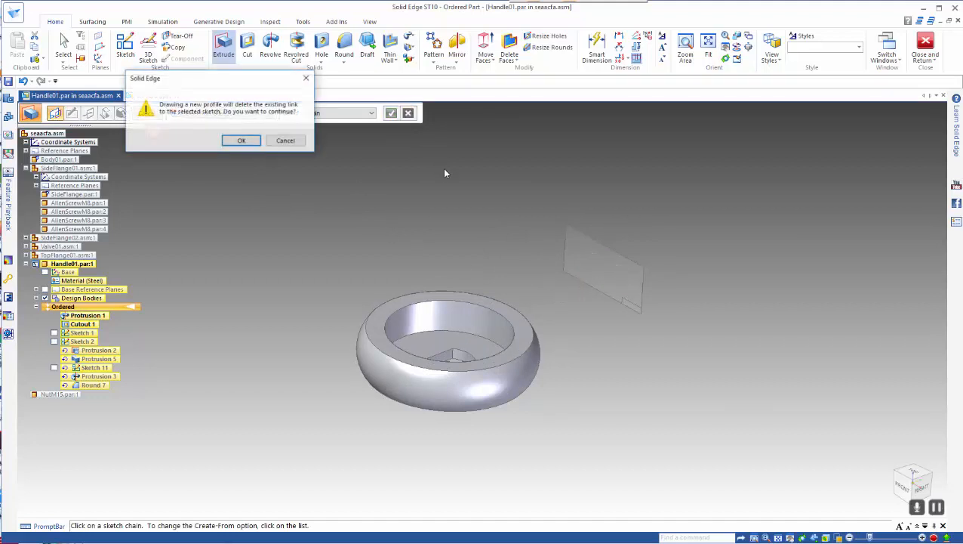
click(243, 141)
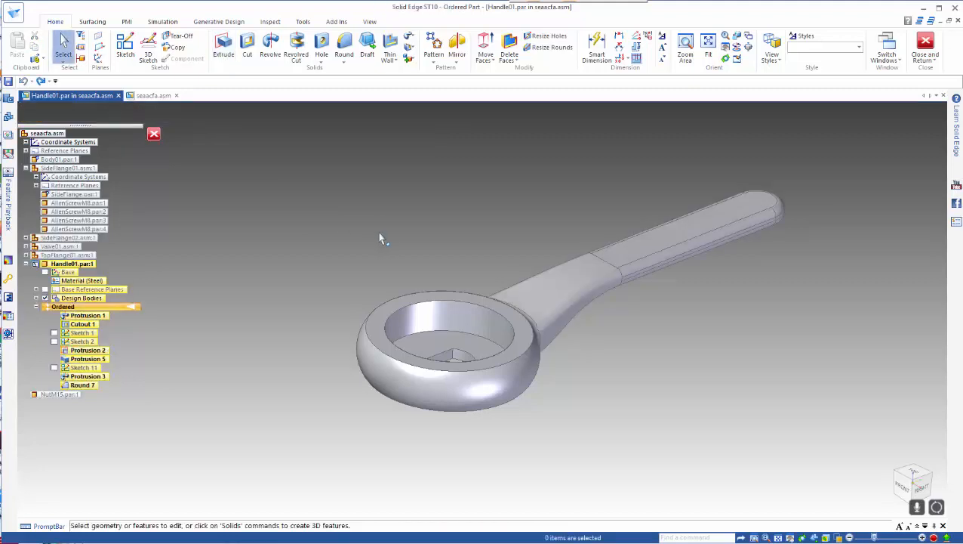
click(624, 252)
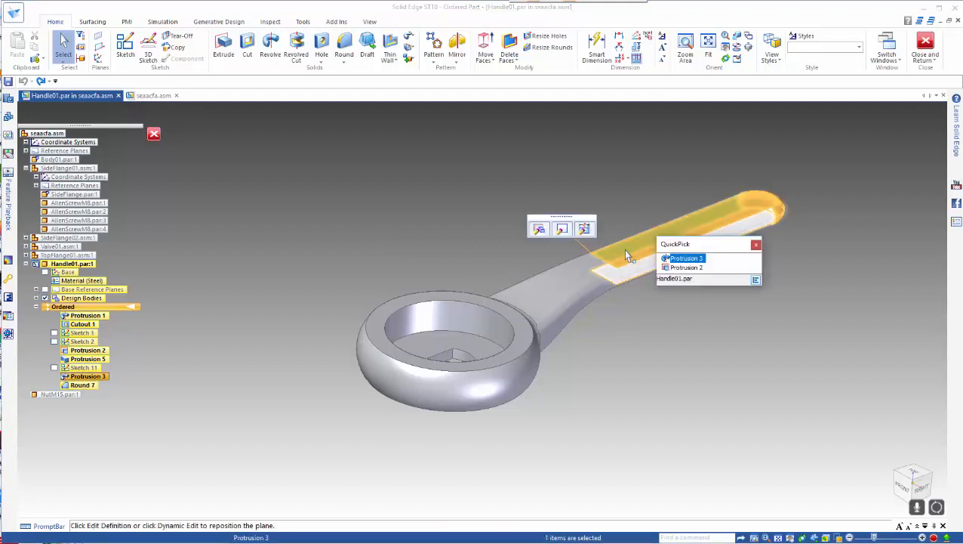
click(683, 260)
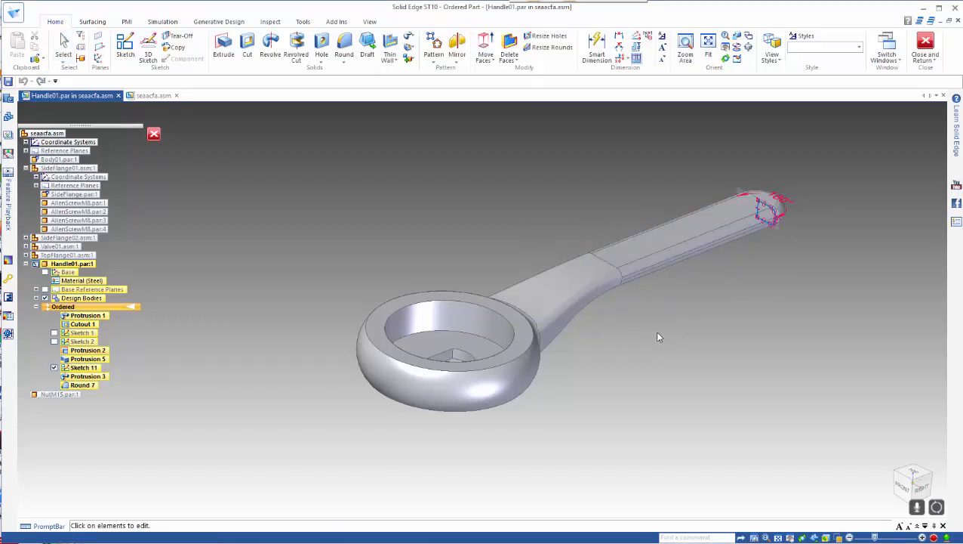
key(Escape)
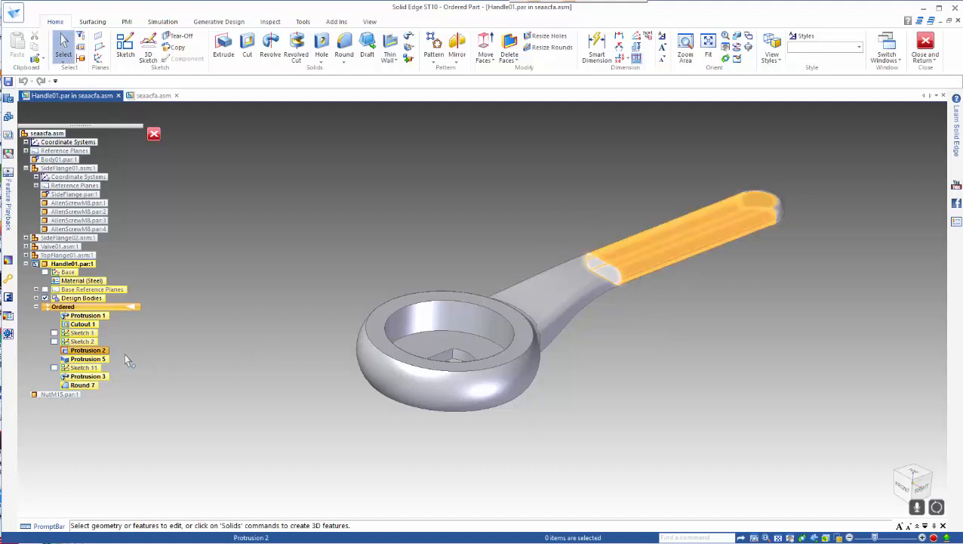
Dynamically edit the grip protrusion and set its sketch plane's offset distance to 65 mm.
click(89, 350)
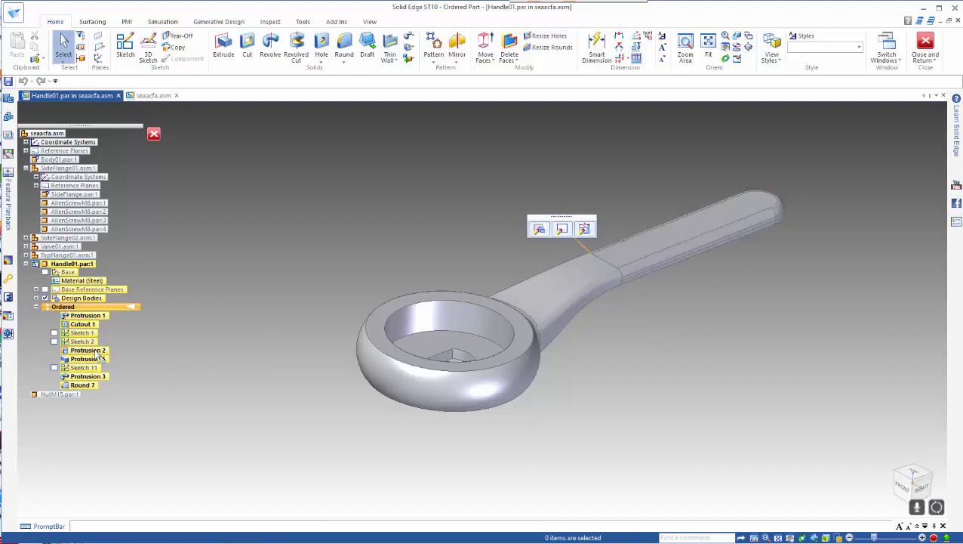
scroll(568, 391, down, 5)
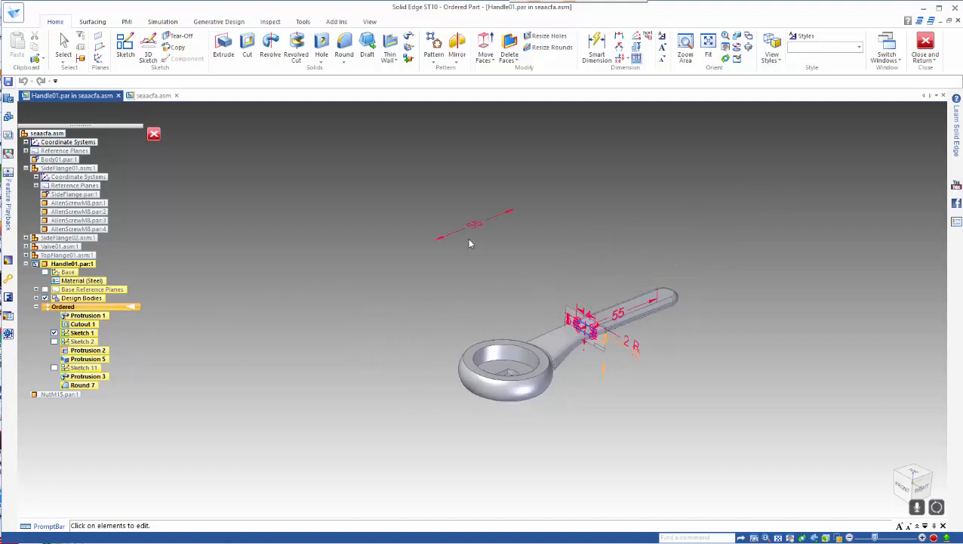
click(474, 229)
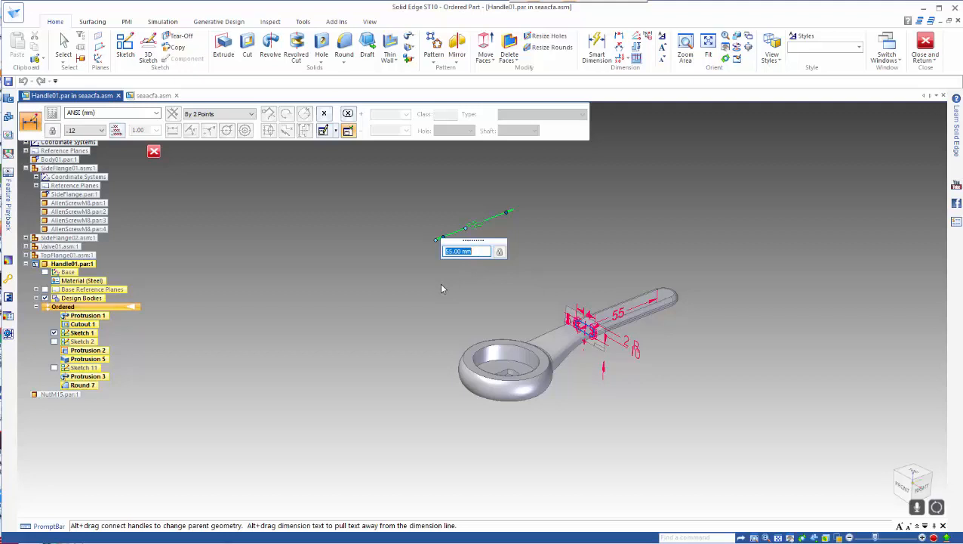
text(70)
key(Return)
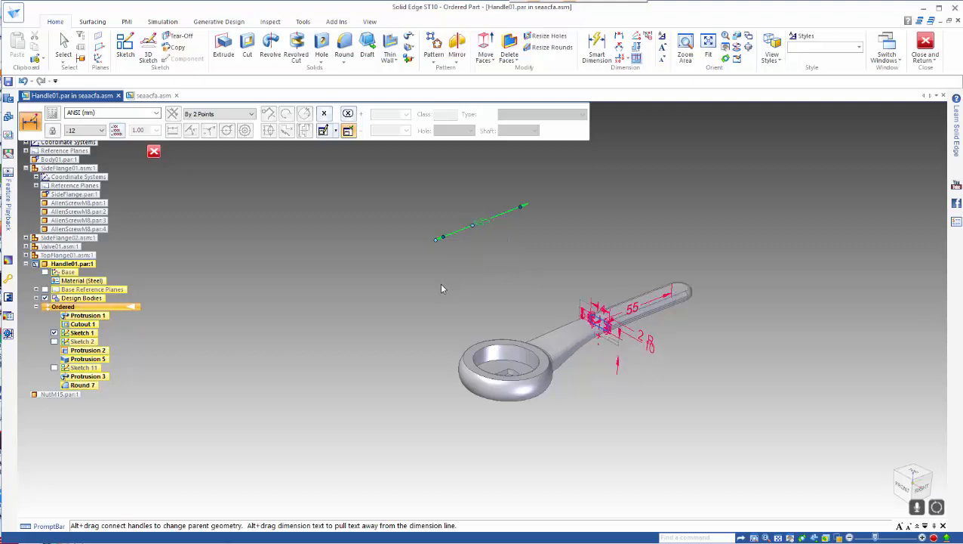
key(Escape)
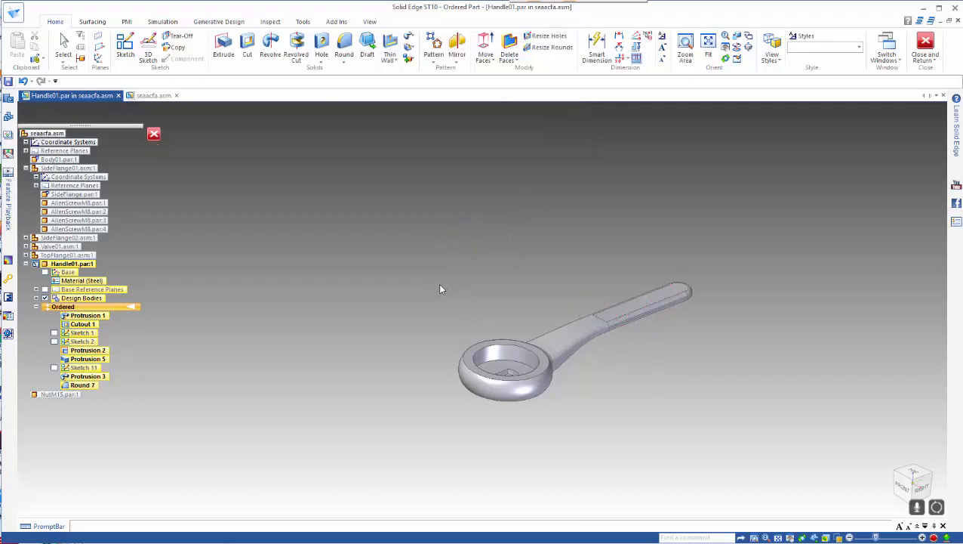
Examine the moved grip protrusion and the loft connecting it to the ring.
click(619, 310)
middle_drag(714, 391, 655, 369)
scroll(651, 365, up, 5)
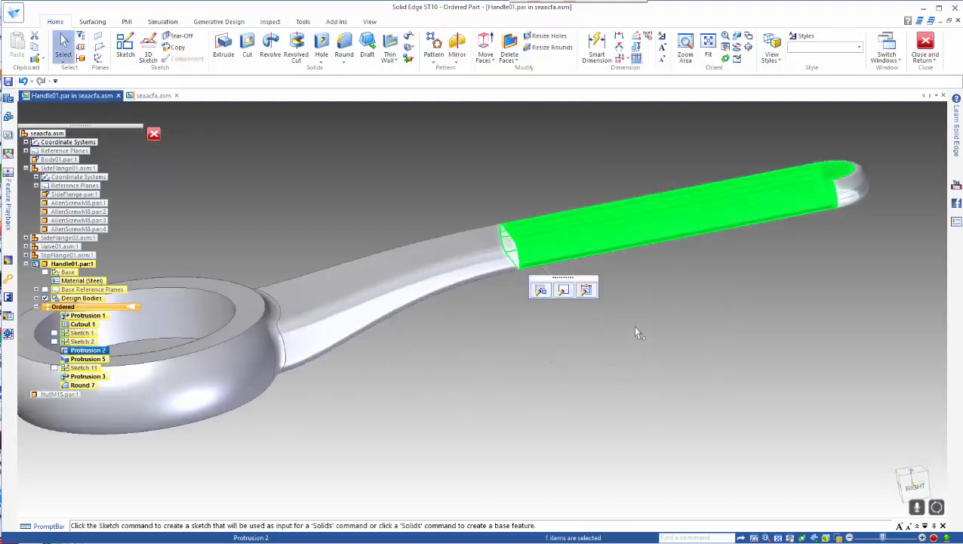
scroll(634, 316, down, 3)
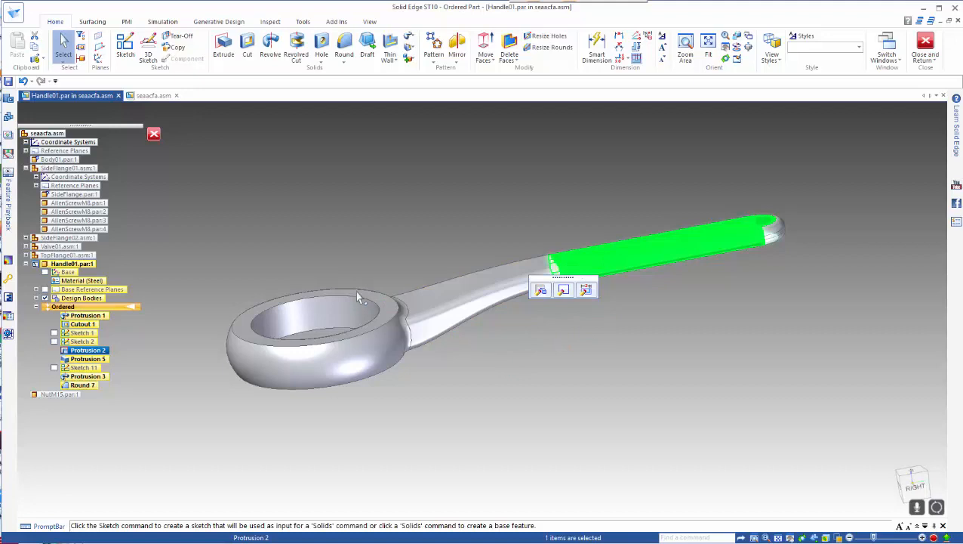
click(339, 240)
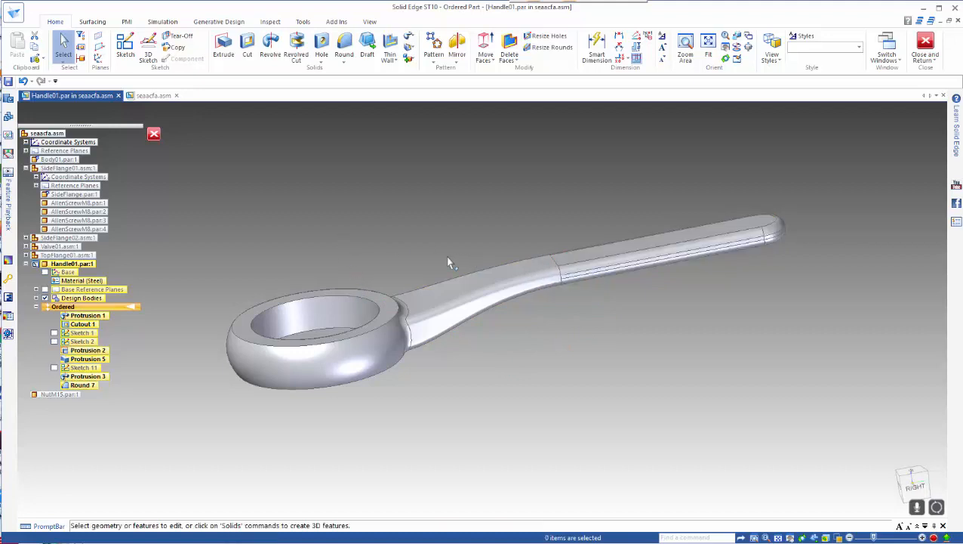
click(94, 360)
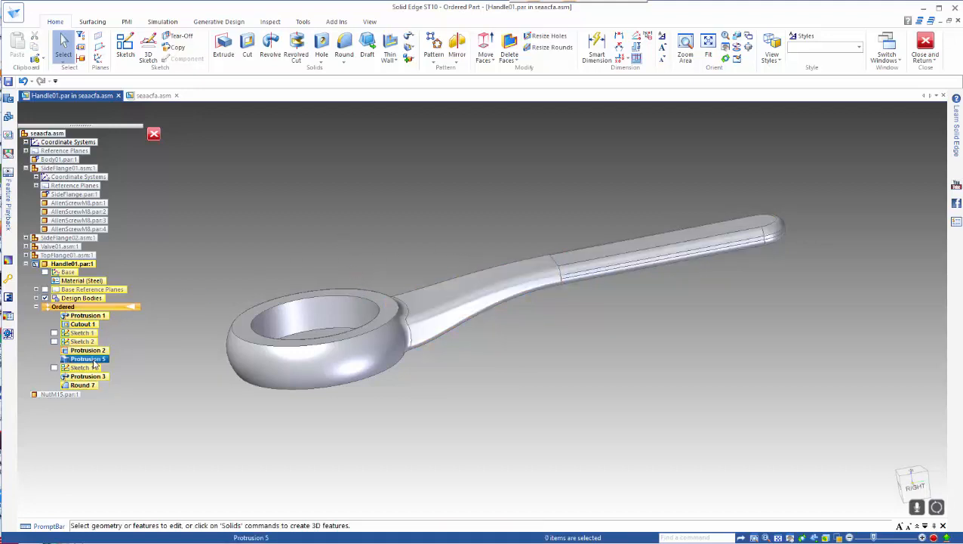
middle_drag(561, 366, 637, 361)
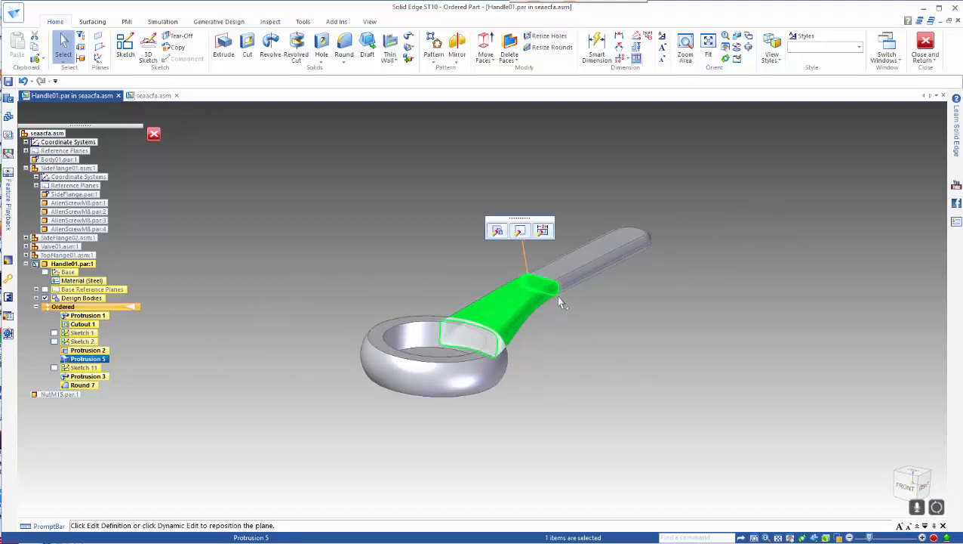
Display Sketch 1 and inspect its profile where the loft meets the grip.
click(53, 333)
click(227, 329)
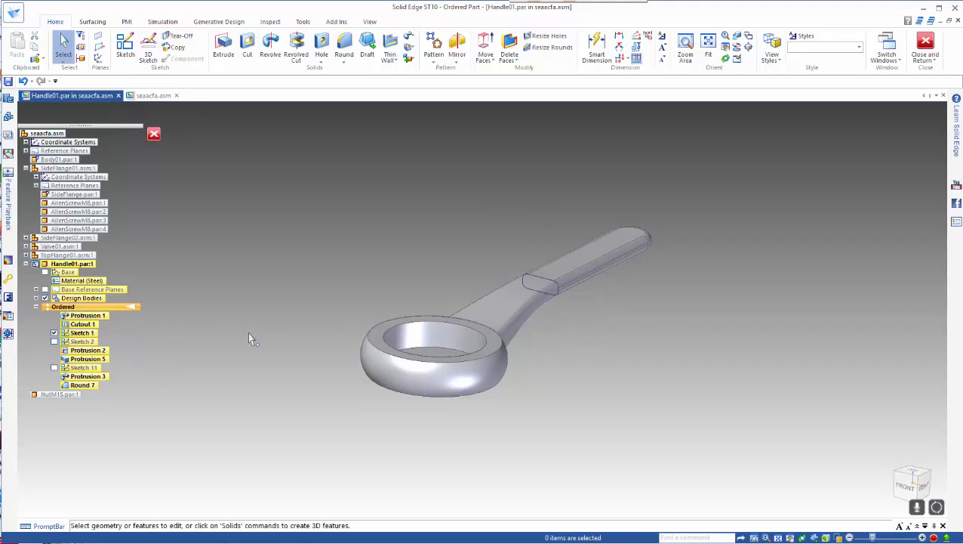
click(81, 333)
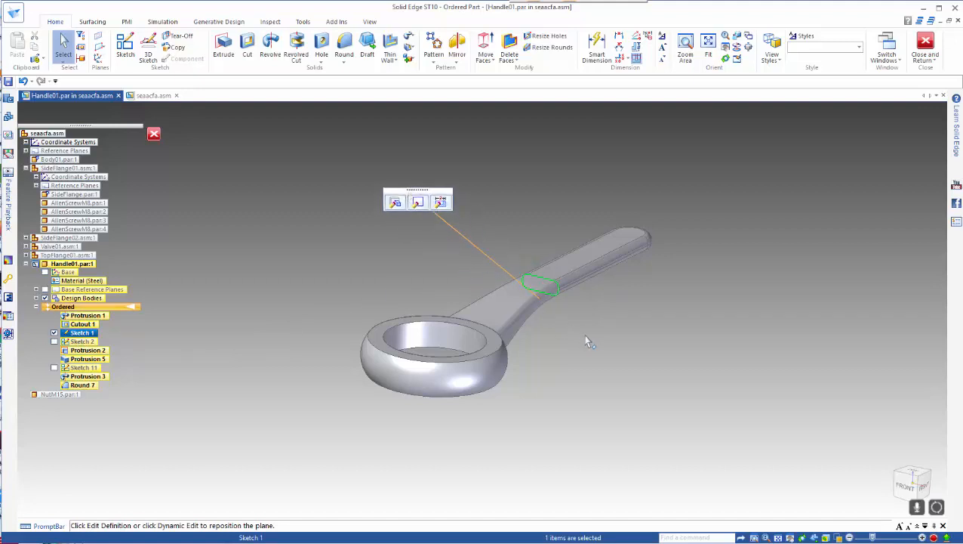
mouse_move(585, 339)
middle_down()
mouse_move(511, 319)
mouse_move(510, 333)
middle_up()
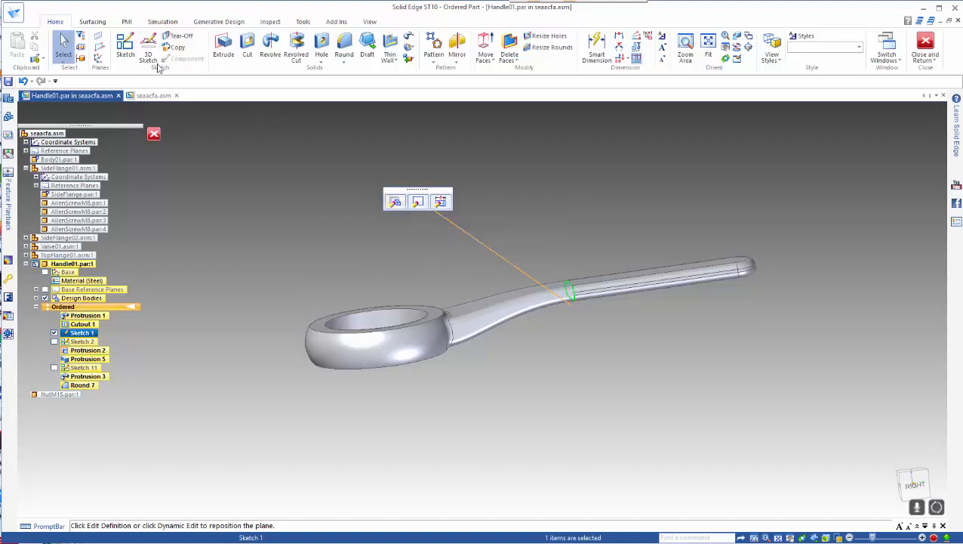
Start a new sketch with the Parallel Plane option and display the handle's base reference planes.
click(124, 47)
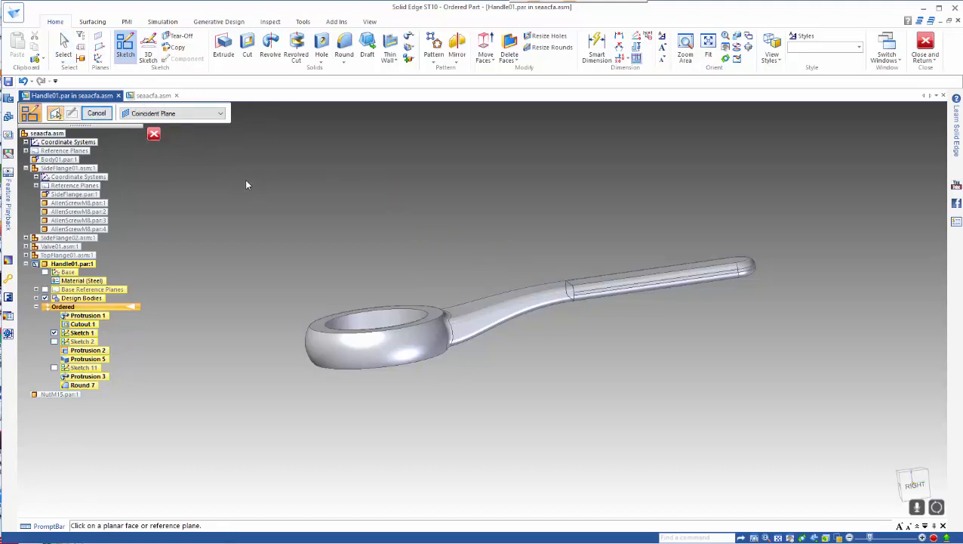
click(148, 114)
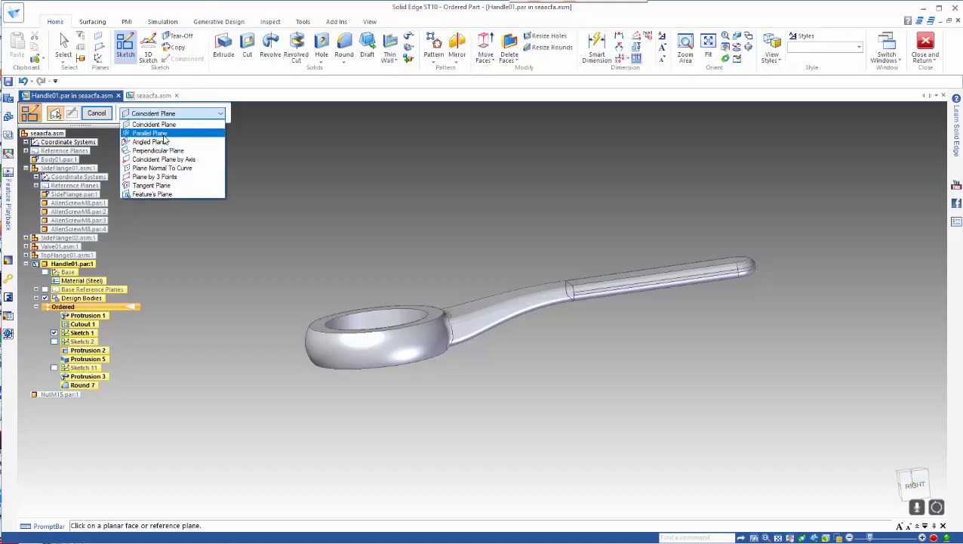
click(158, 134)
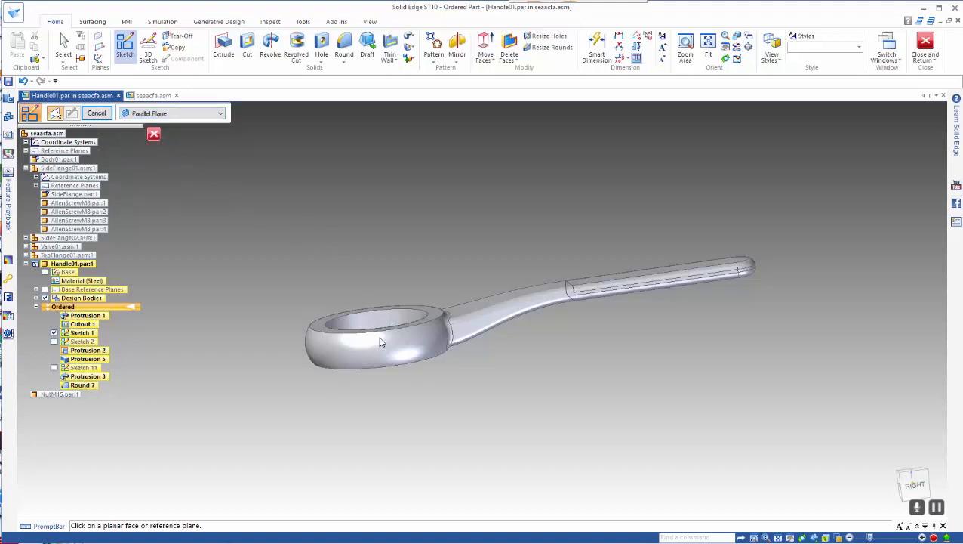
middle_drag(415, 423, 435, 445)
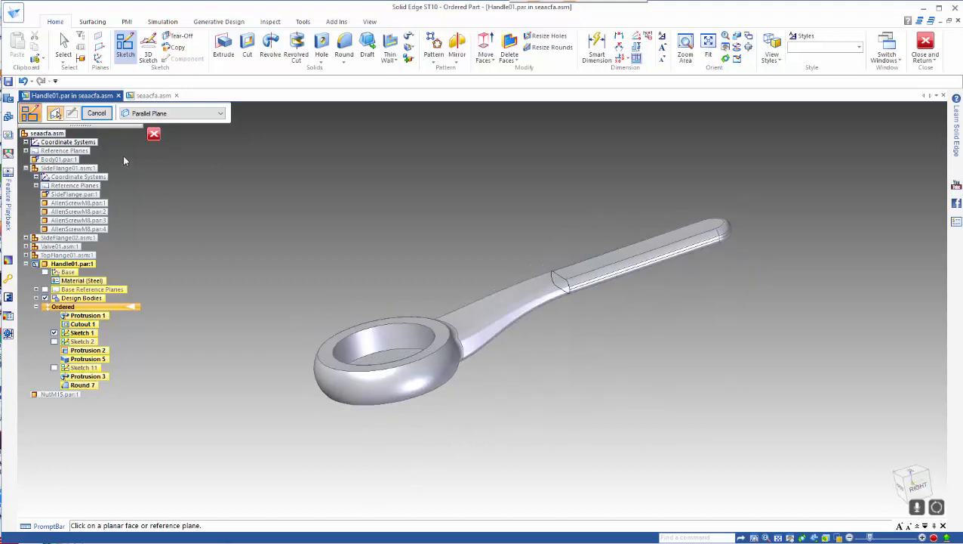
click(44, 289)
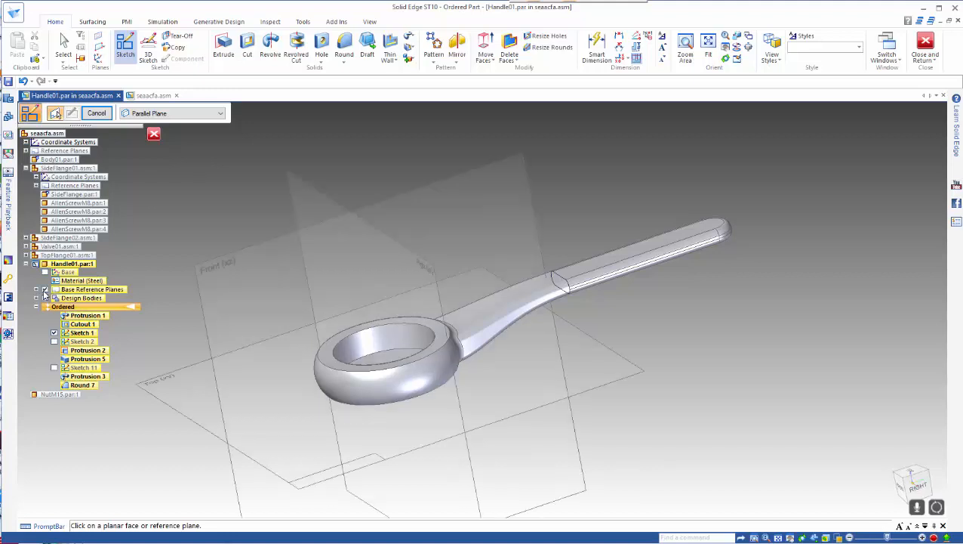
Try a sketch plane parallel to the base plane across the handle, through a Sketch 1 vertex, and close the sketch empty.
click(325, 205)
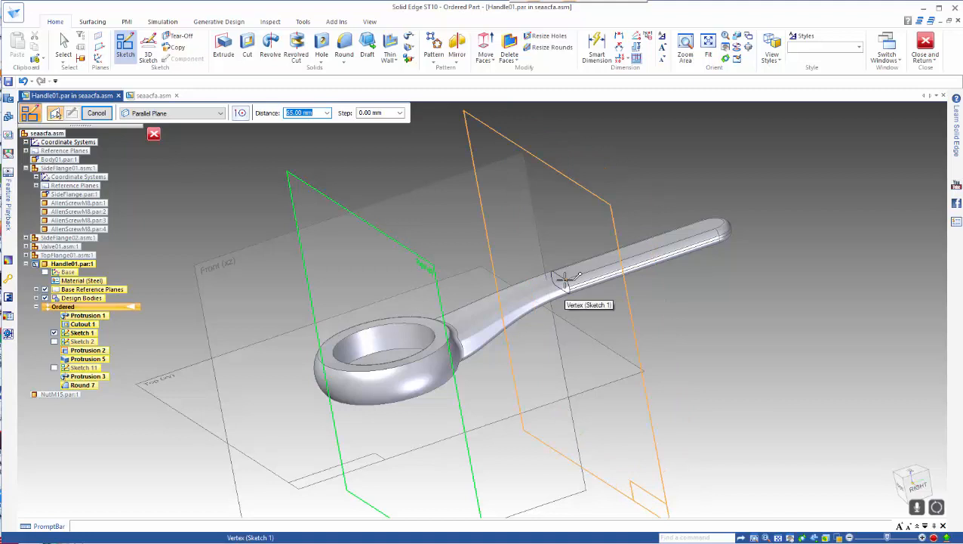
click(565, 279)
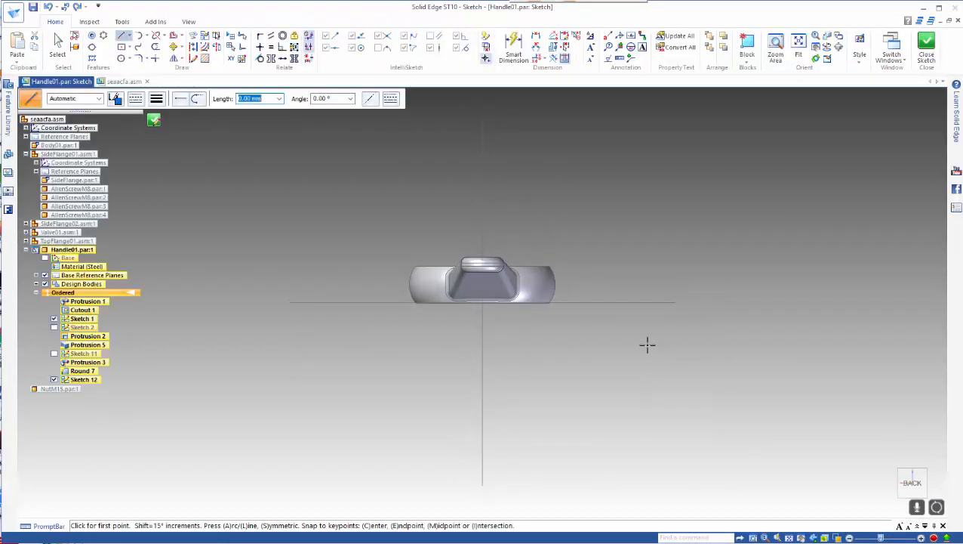
click(156, 122)
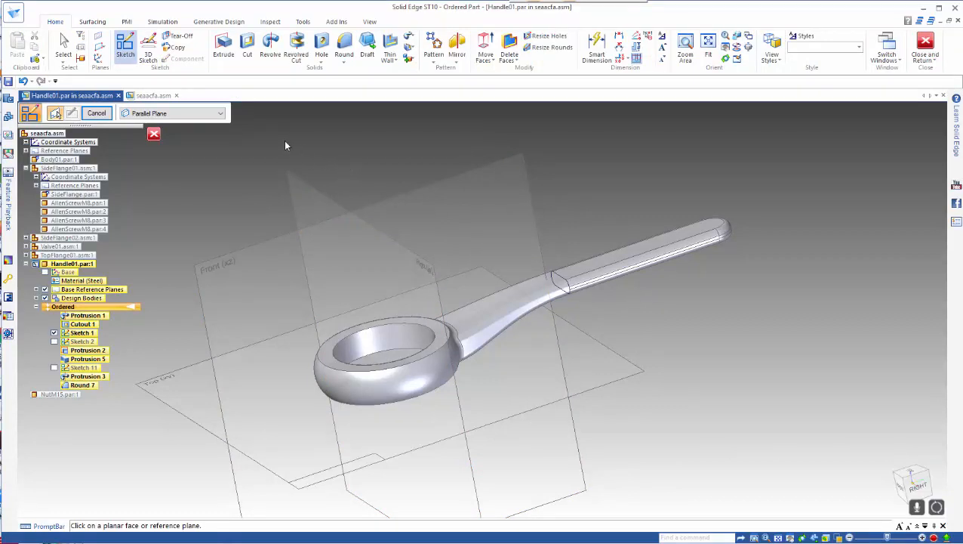
Create a reference plane parallel to the Right (yz) plane, offset 65 mm toward the handle's grip.
click(103, 51)
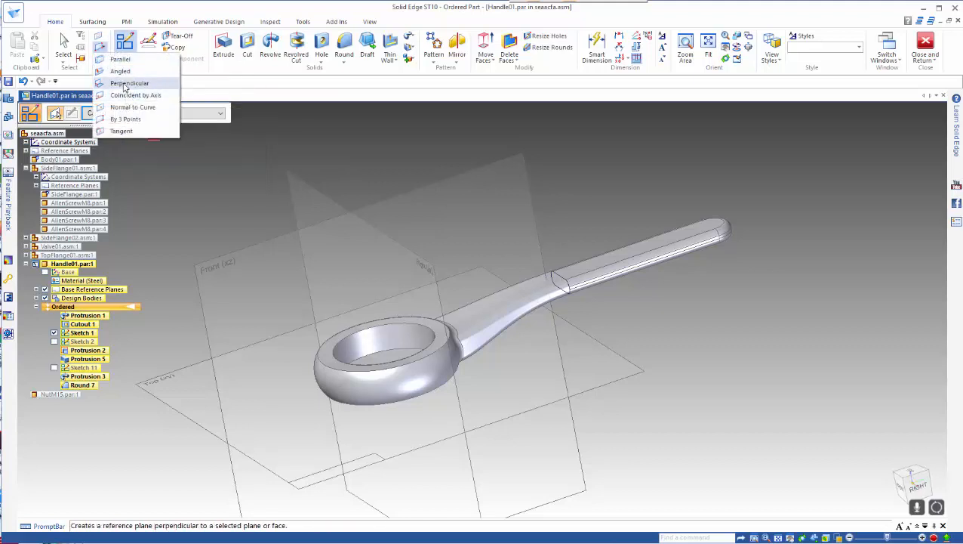
click(120, 59)
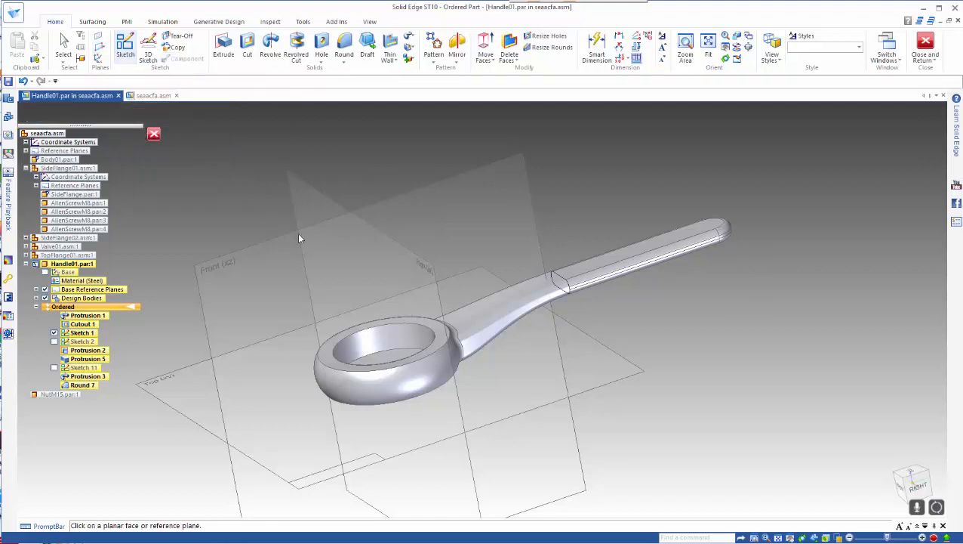
click(428, 302)
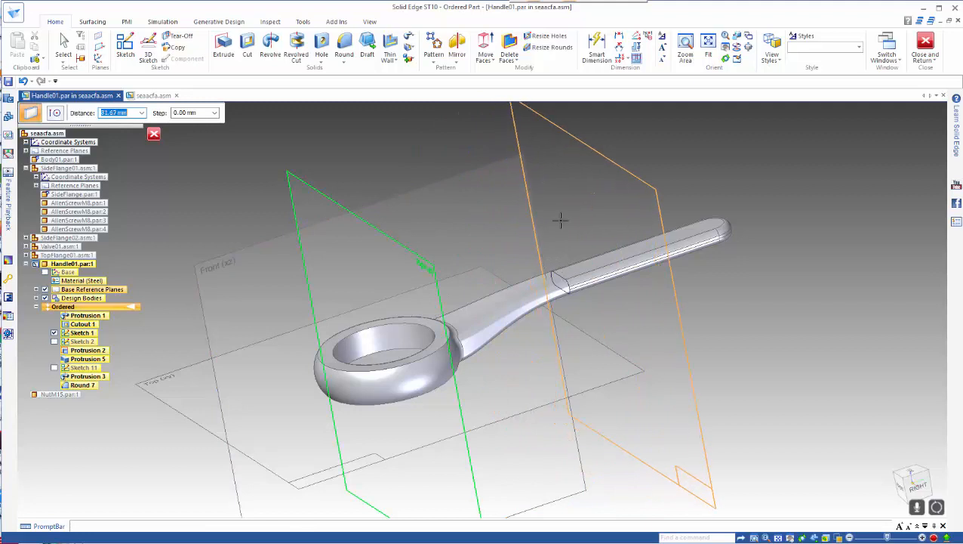
text(65)
key(Tab)
click(560, 219)
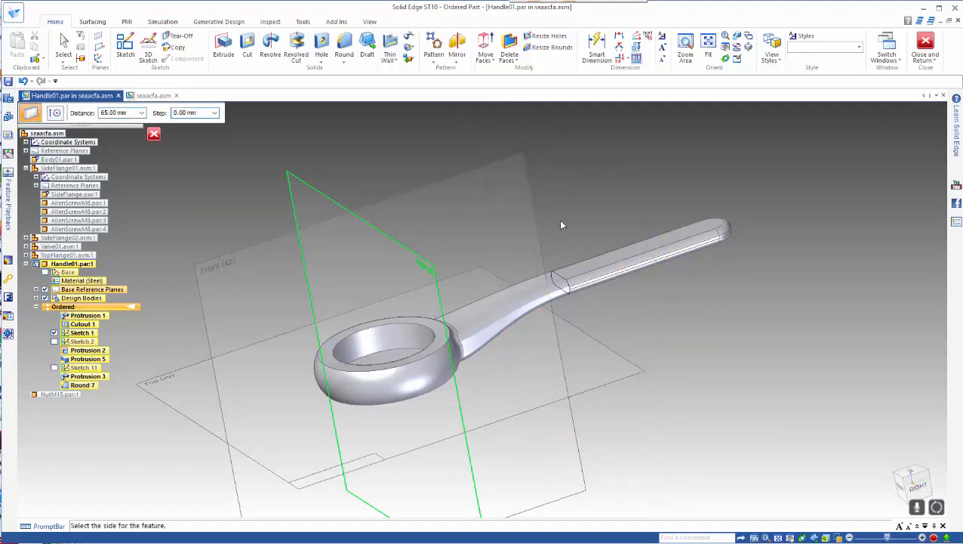
key(Escape)
click(558, 280)
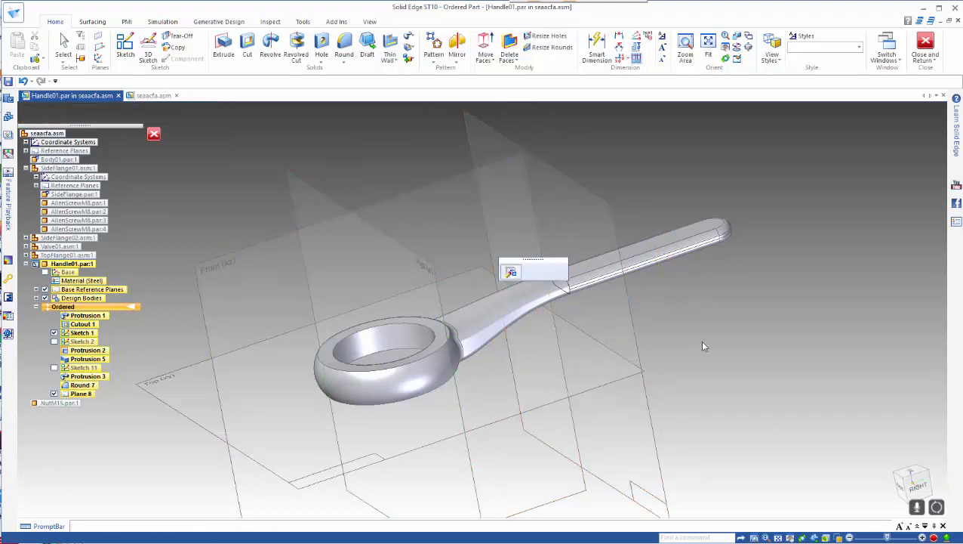
Create an angled reference plane at 5° to the offset parallel plane, pivoting at the grip's top face with its lower end tilted toward the ring.
mouse_move(700, 343)
middle_down()
mouse_move(705, 294)
mouse_move(664, 305)
mouse_move(679, 335)
mouse_move(673, 309)
mouse_move(682, 310)
mouse_move(684, 323)
mouse_move(637, 322)
middle_up()
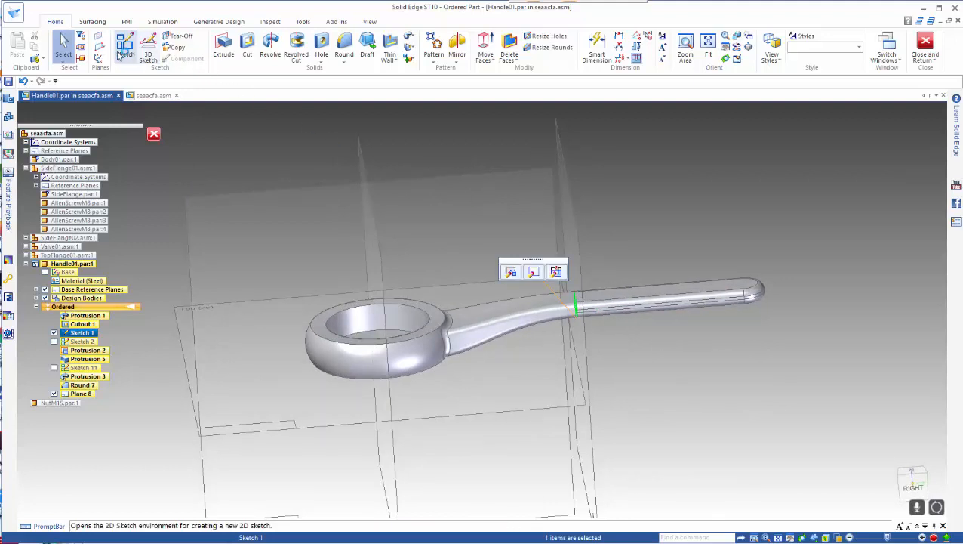
click(64, 47)
click(100, 47)
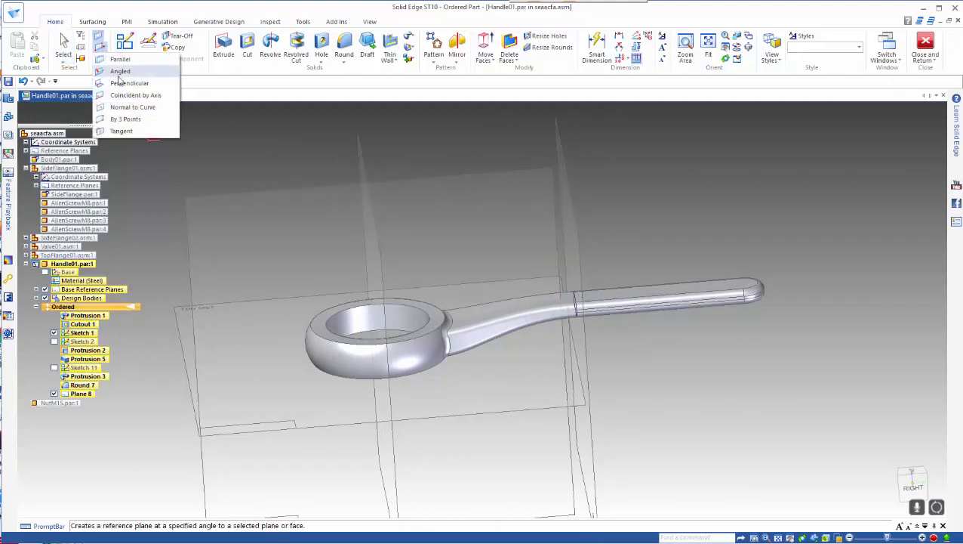
click(118, 71)
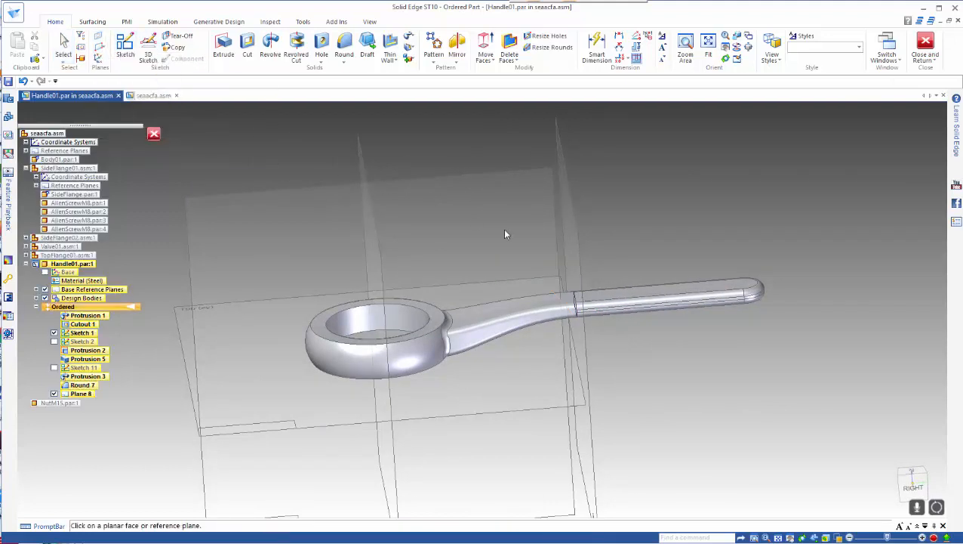
click(573, 251)
click(603, 286)
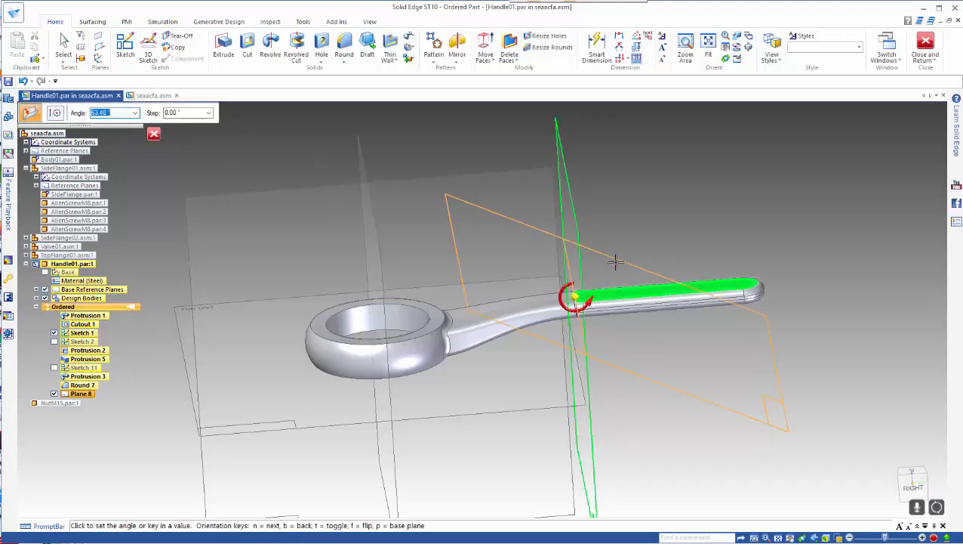
middle_drag(590, 318, 604, 266)
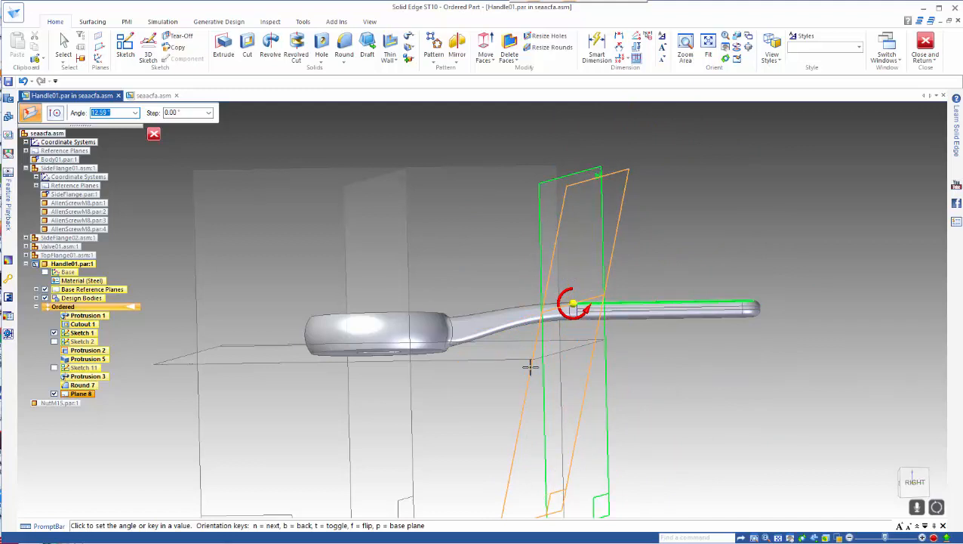
text(5)
key(Return)
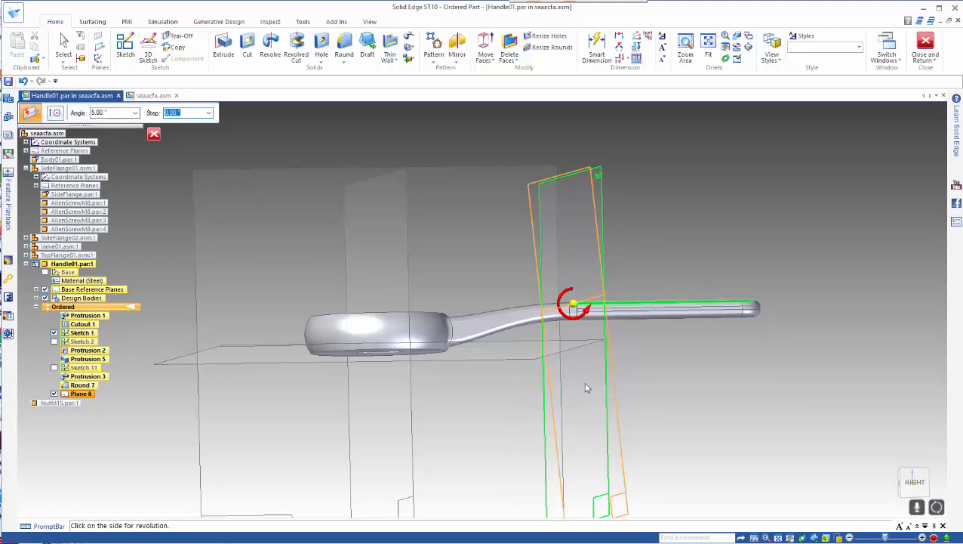
click(520, 389)
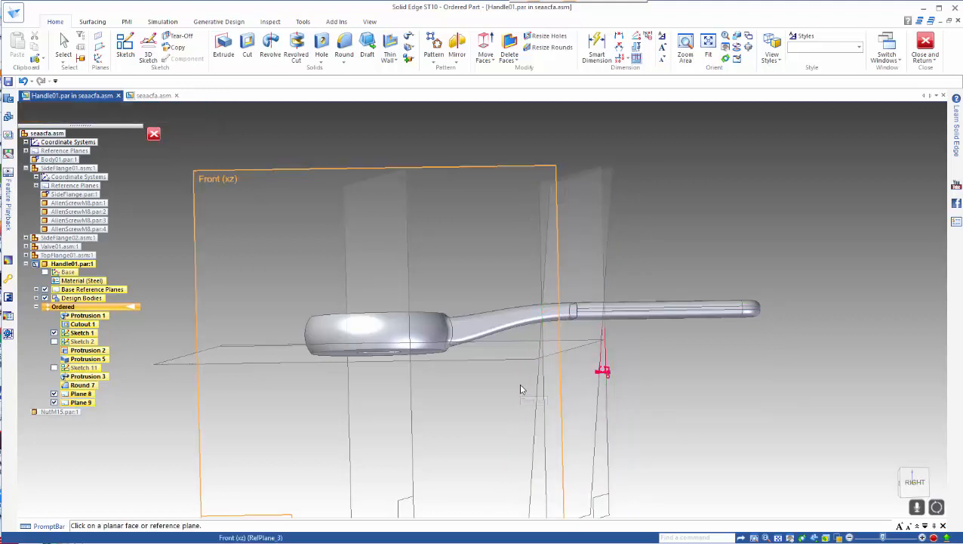
key(Escape)
middle_drag(517, 393, 569, 399)
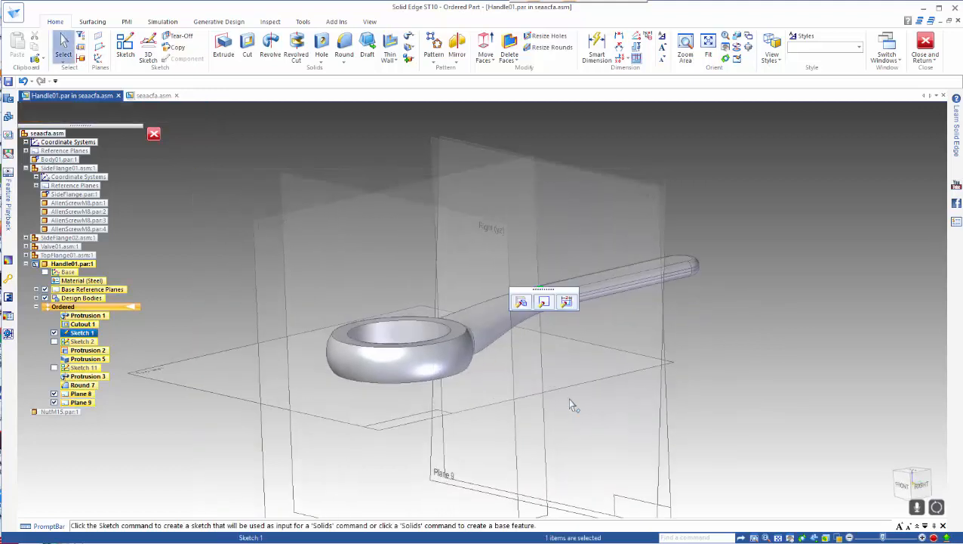
click(586, 199)
key(Escape)
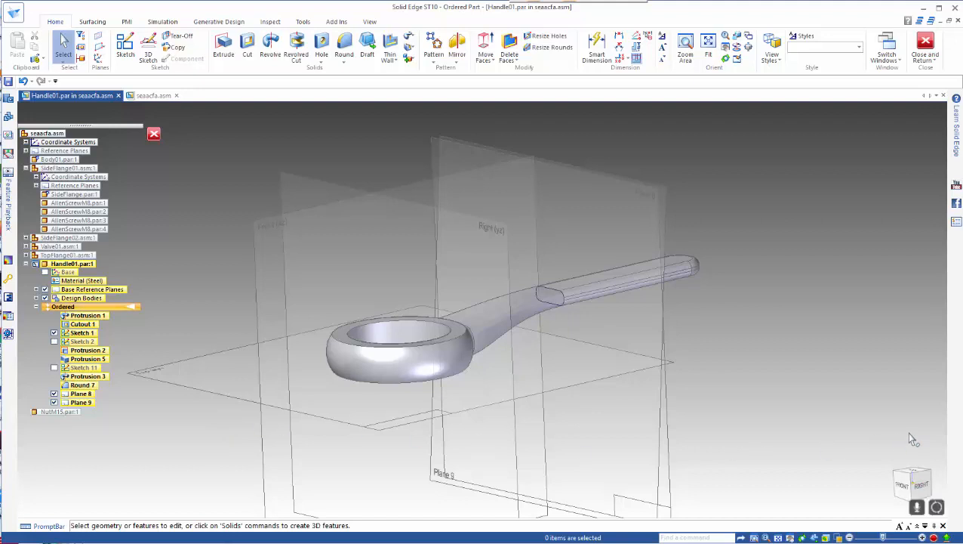
middle_drag(906, 431, 876, 425)
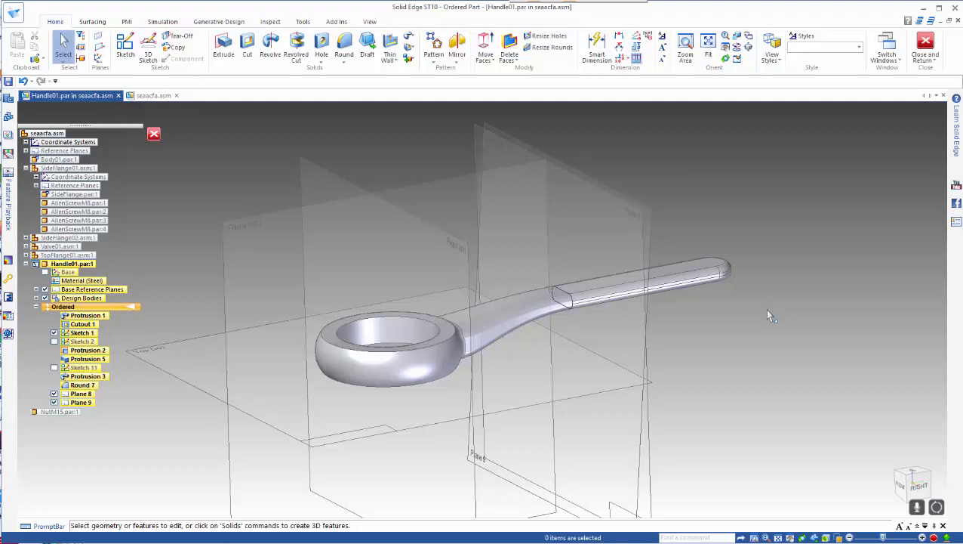
mouse_move(768, 316)
middle_down()
mouse_move(753, 286)
mouse_move(715, 275)
mouse_move(708, 315)
mouse_move(725, 314)
mouse_move(719, 287)
mouse_move(785, 304)
mouse_move(793, 329)
mouse_move(761, 327)
middle_up()
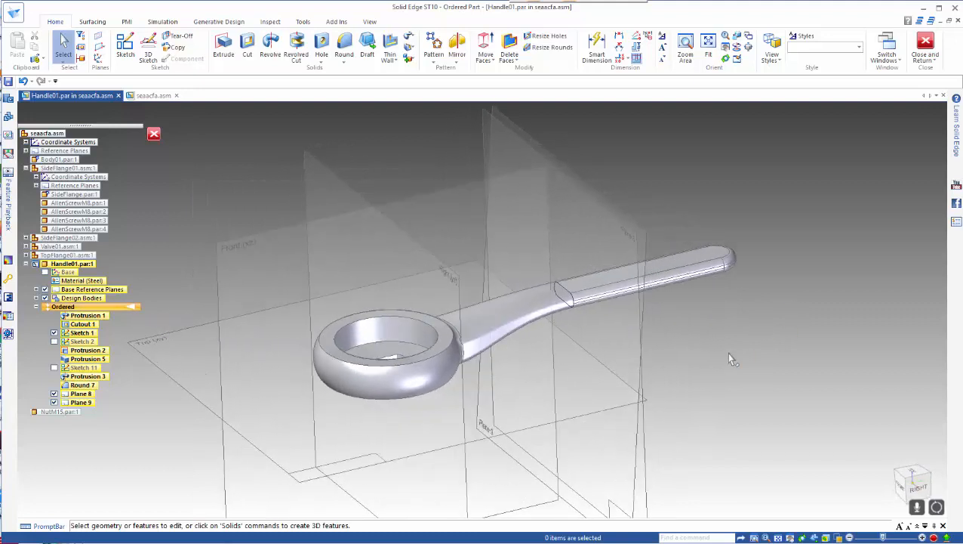